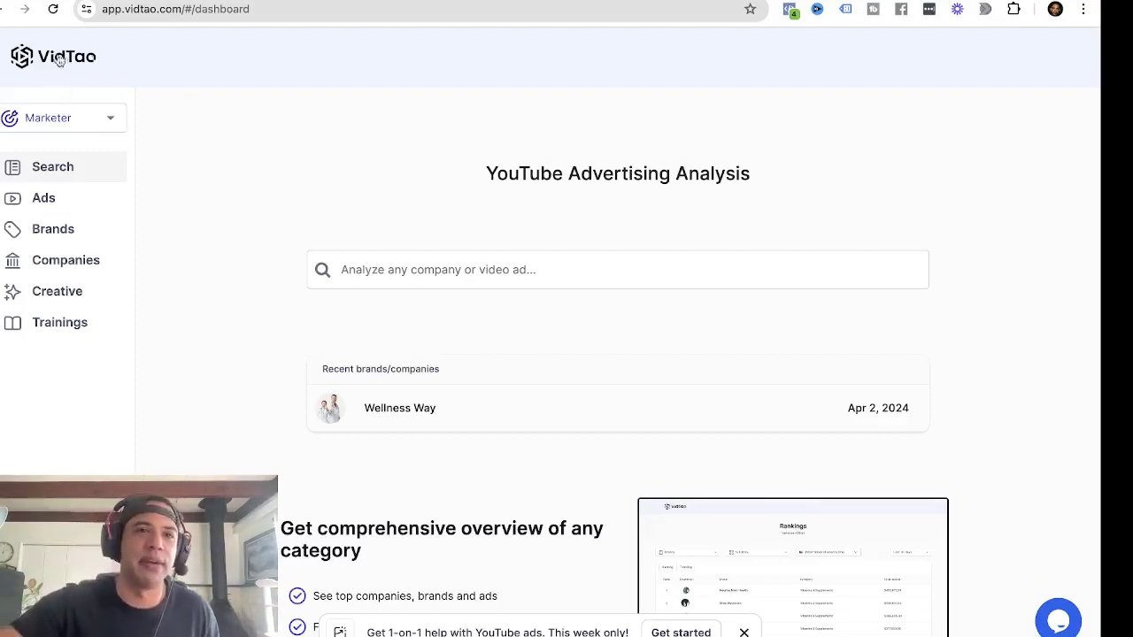
Switch the dashboard to Affiliate mode and sort the affiliate video ads by 30-day ad spend, highest first.
left_click(112, 126)
left_click(61, 192)
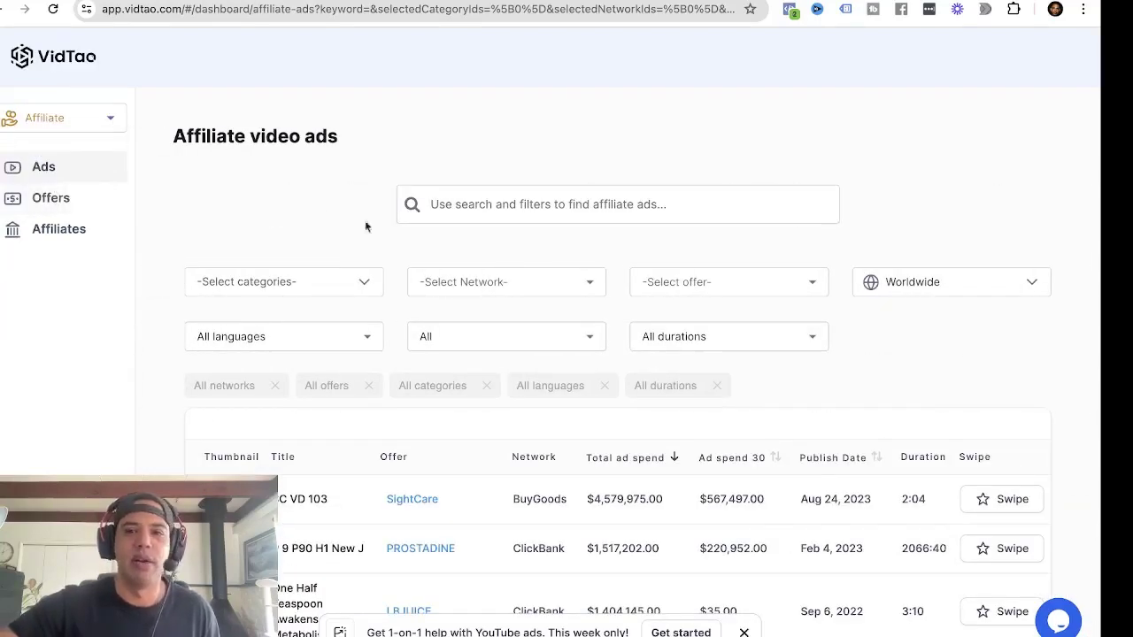
scroll(394, 255, "down", 2)
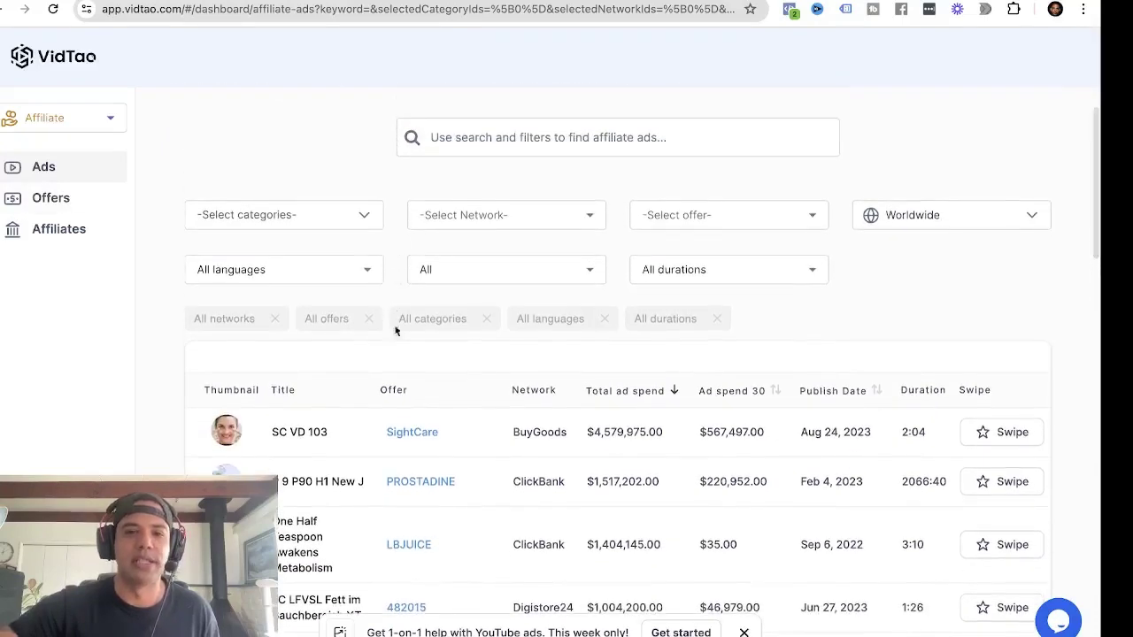
scroll(414, 451, "down", 3)
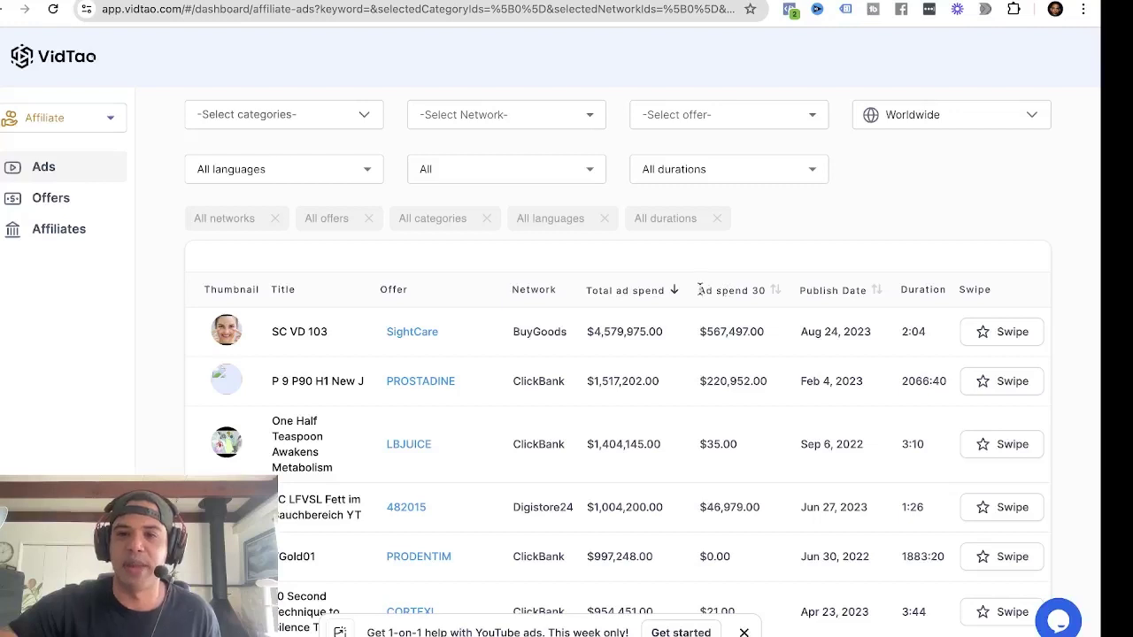
left_click_drag(701, 289, 775, 299)
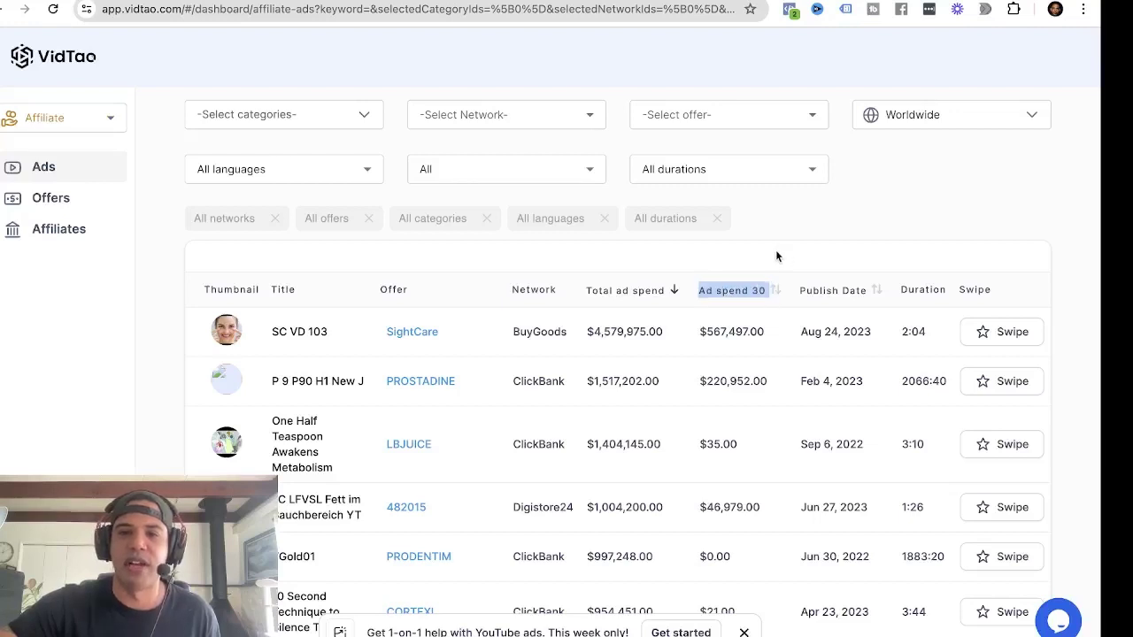
left_click(777, 252)
left_click(775, 290)
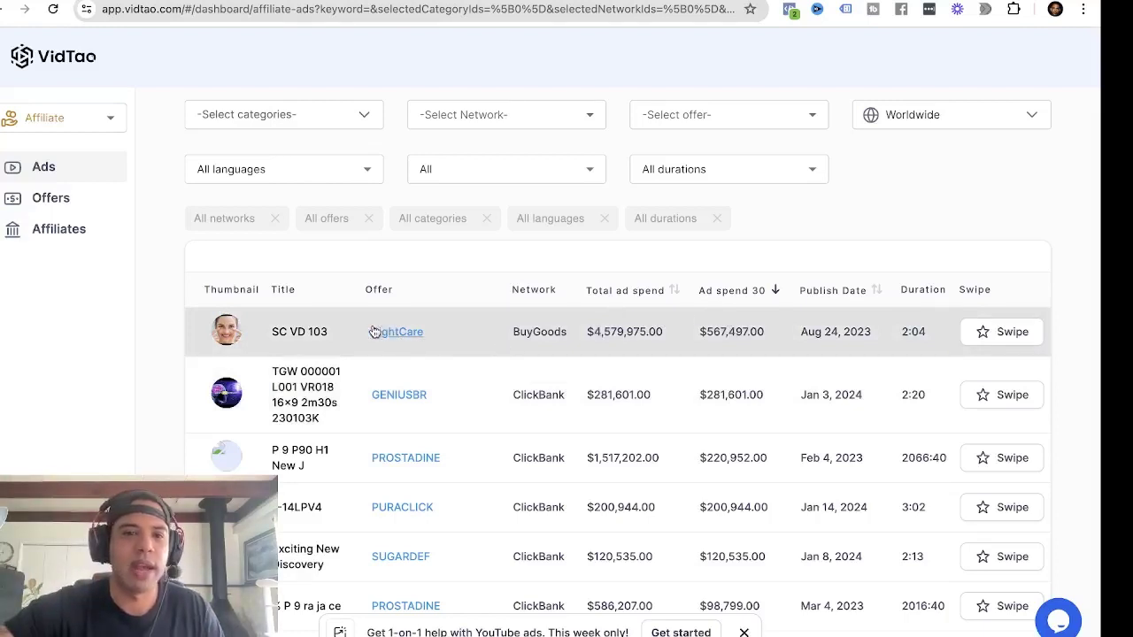
Open the details of the SC VD 103 ad and review its video preview, ad spend and landing pages.
left_click(333, 332)
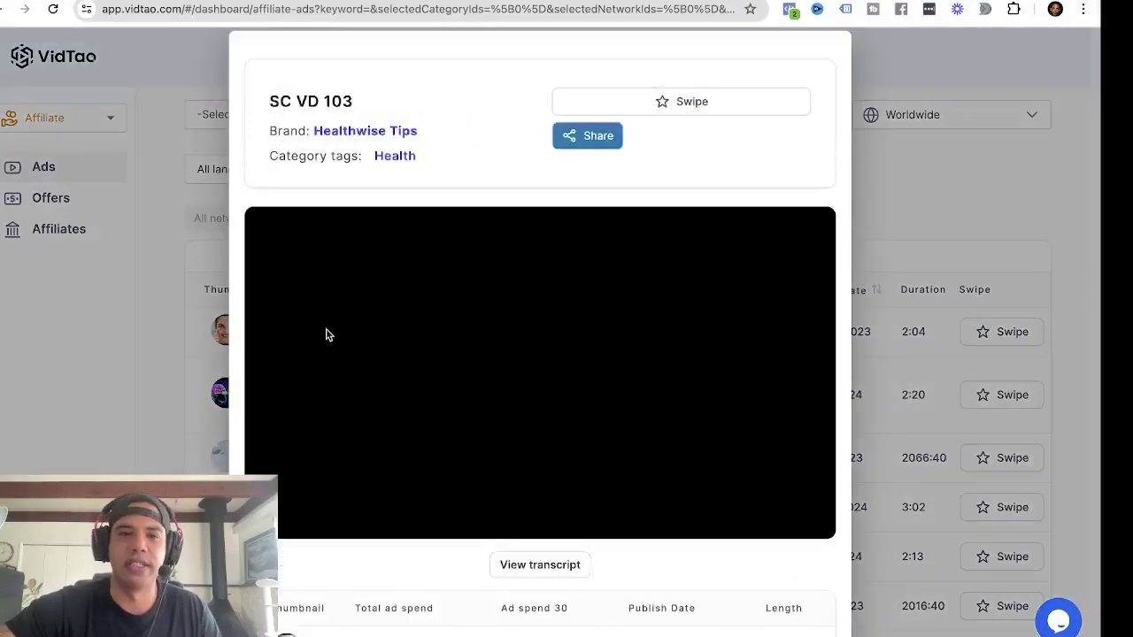
scroll(478, 283, "down", 3)
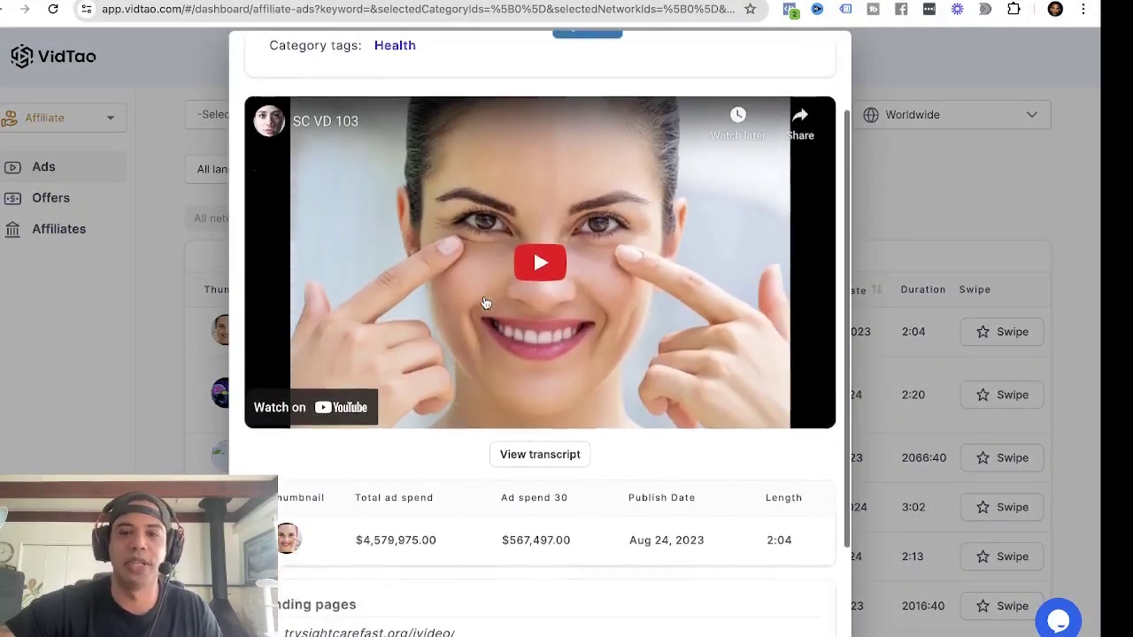
scroll(485, 302, "down", 3)
scroll(485, 303, "up", 4)
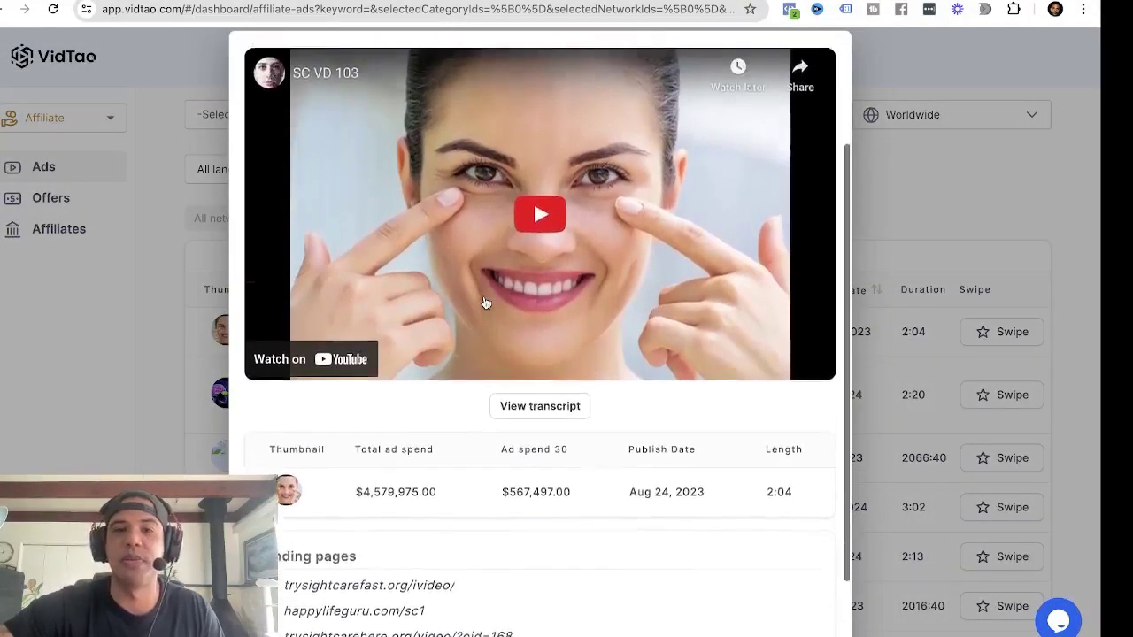
scroll(485, 302, "down", 3)
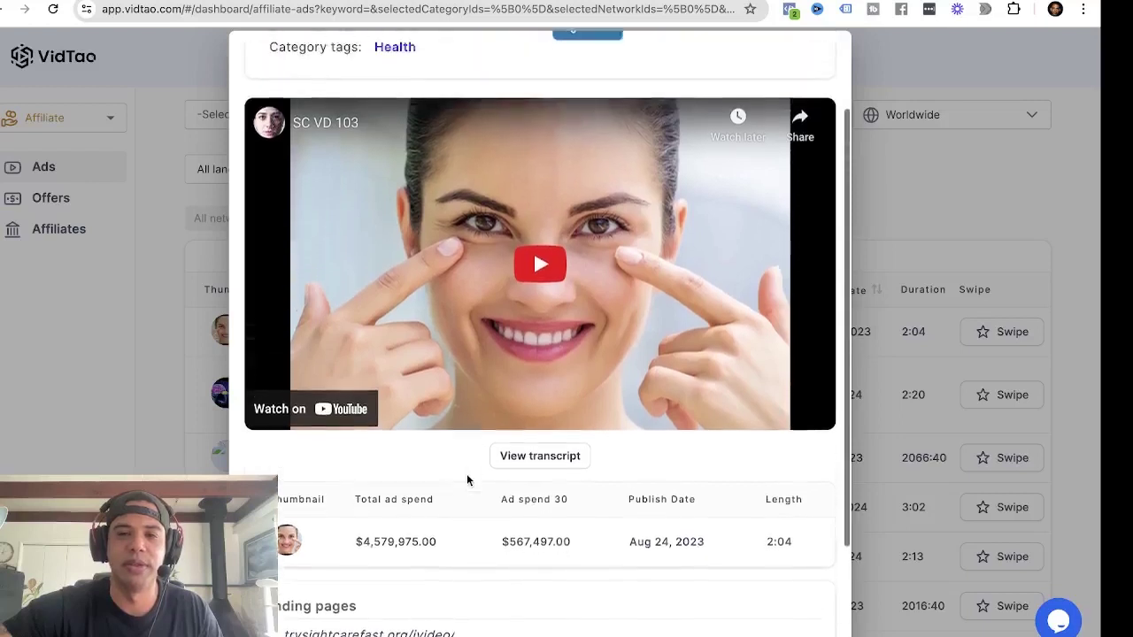
scroll(467, 480, "up", 2)
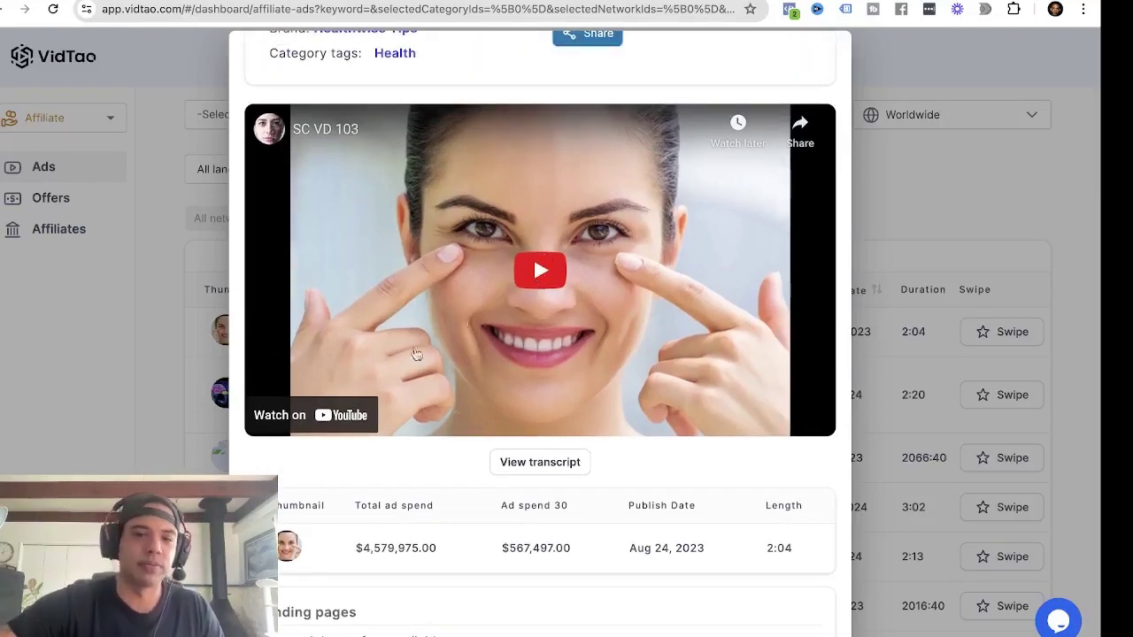
Open the SC VD 103 ad on YouTube and watch its opening up to 0:43, lowering the volume and pausing along the way.
left_click(324, 424)
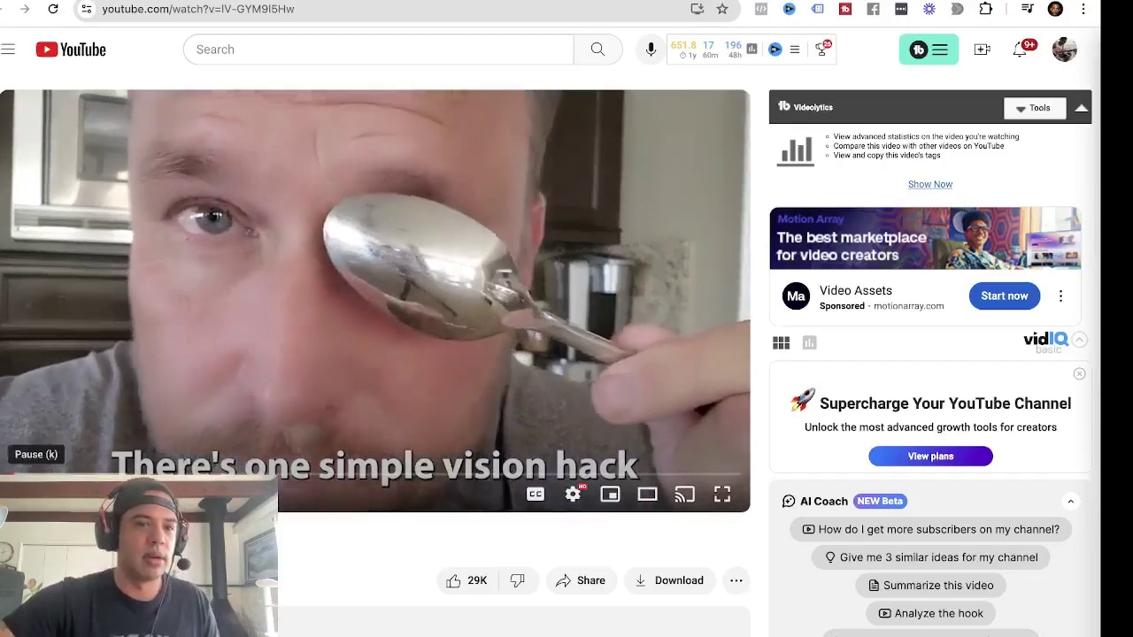
left_click(21, 494)
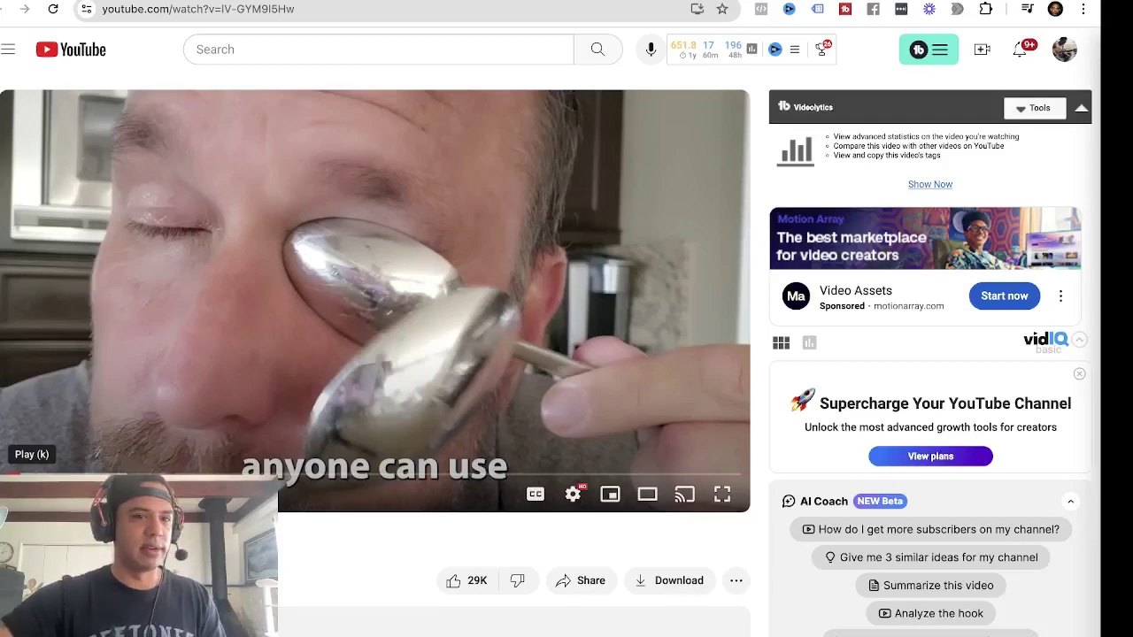
left_click(22, 494)
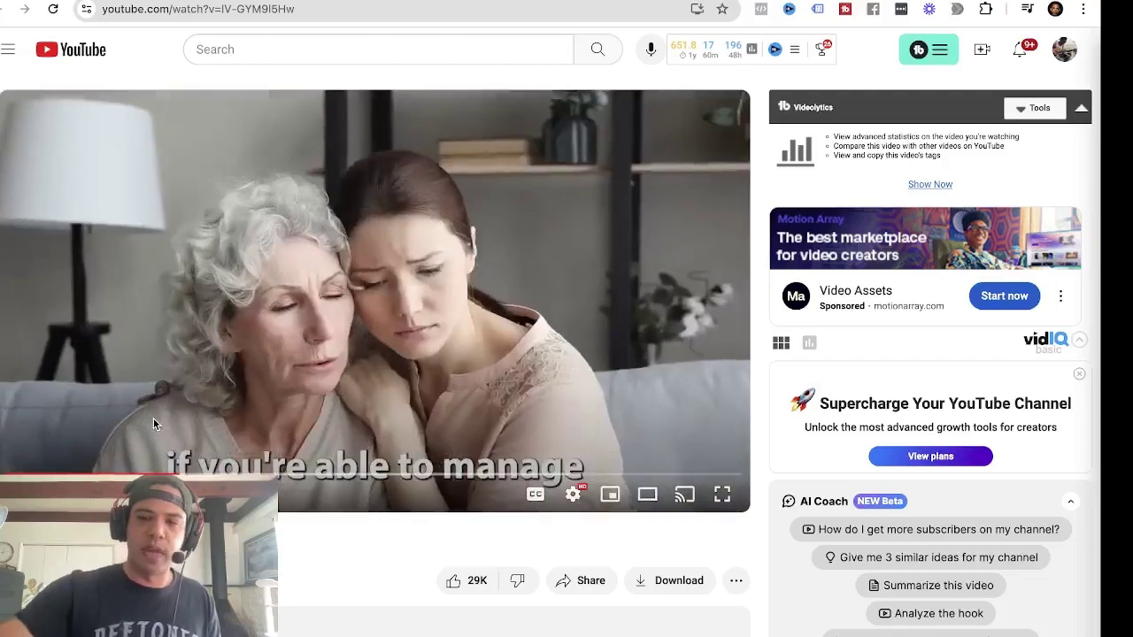
key("XF86AudioLowerVolume")
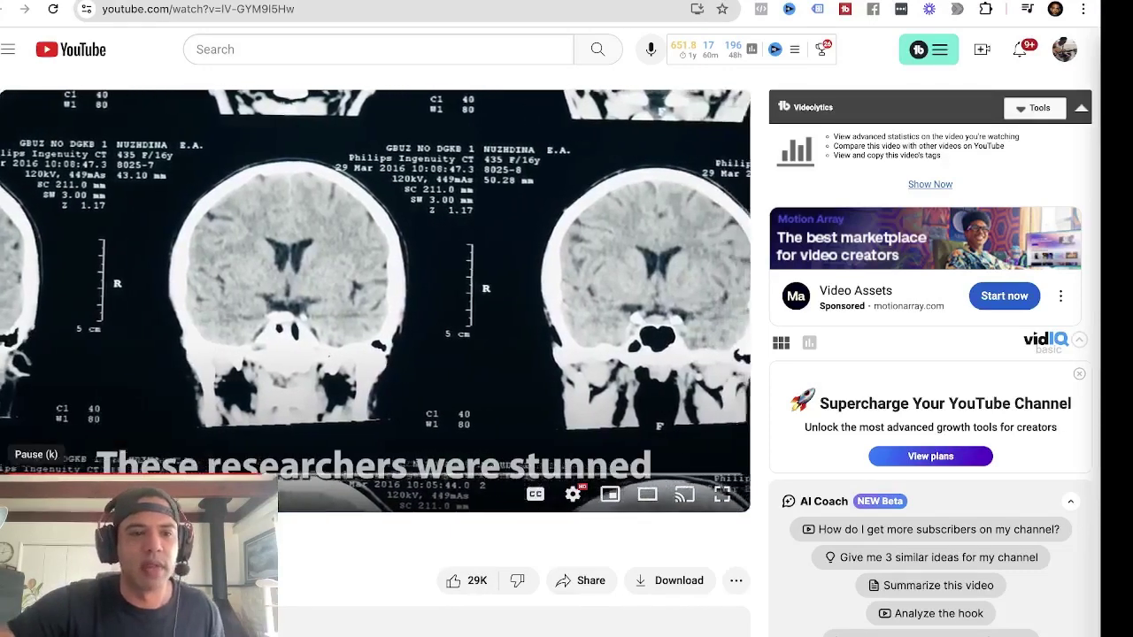
left_click(26, 494)
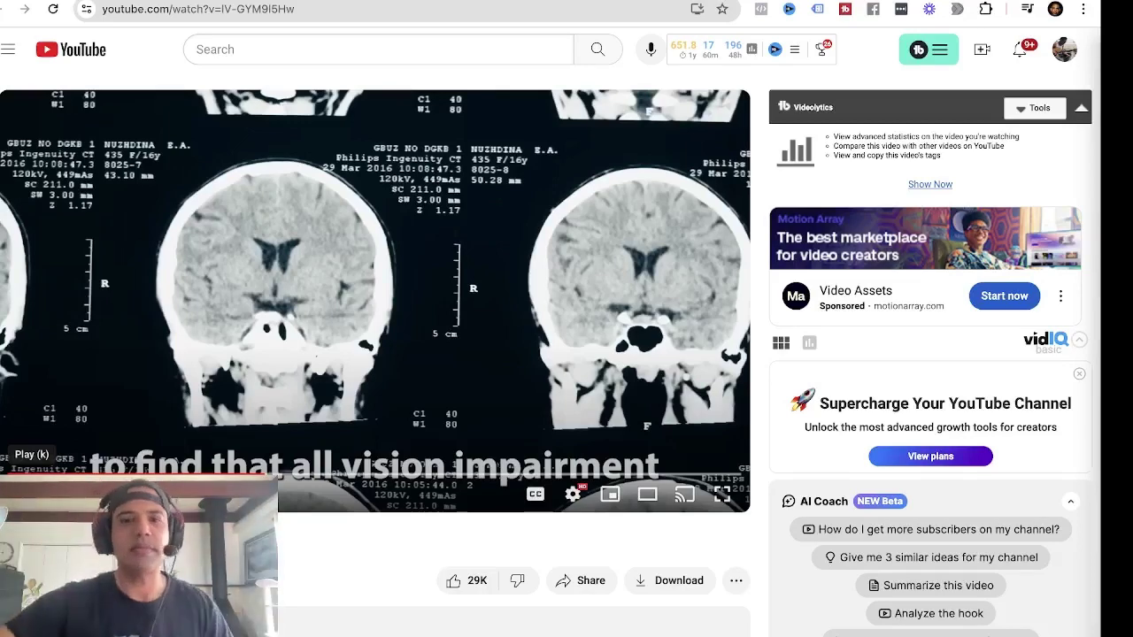
Examine the YouTube video's view figures and read through its viewer comments.
scroll(380, 610, "down", 3)
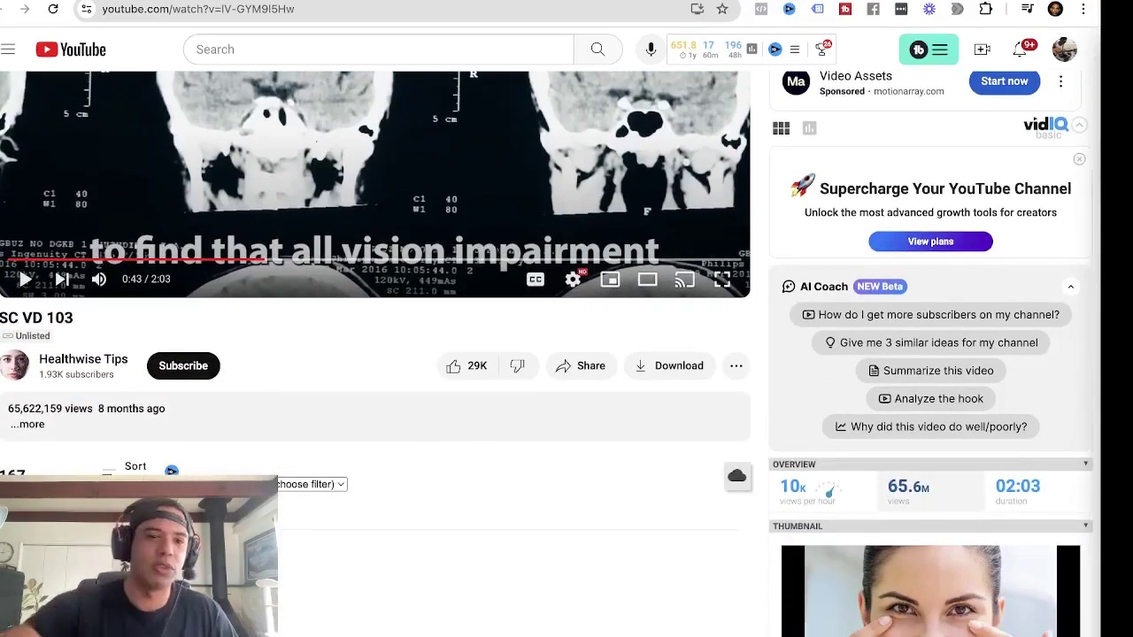
scroll(271, 469, "down", 3)
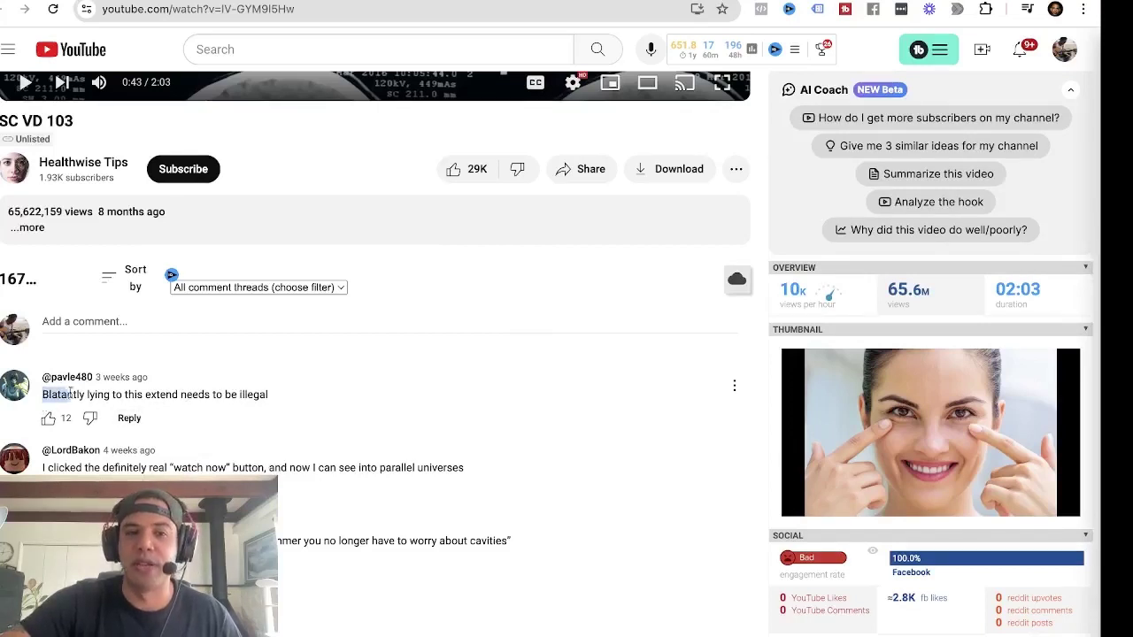
left_click(275, 396)
scroll(275, 398, "down", 2)
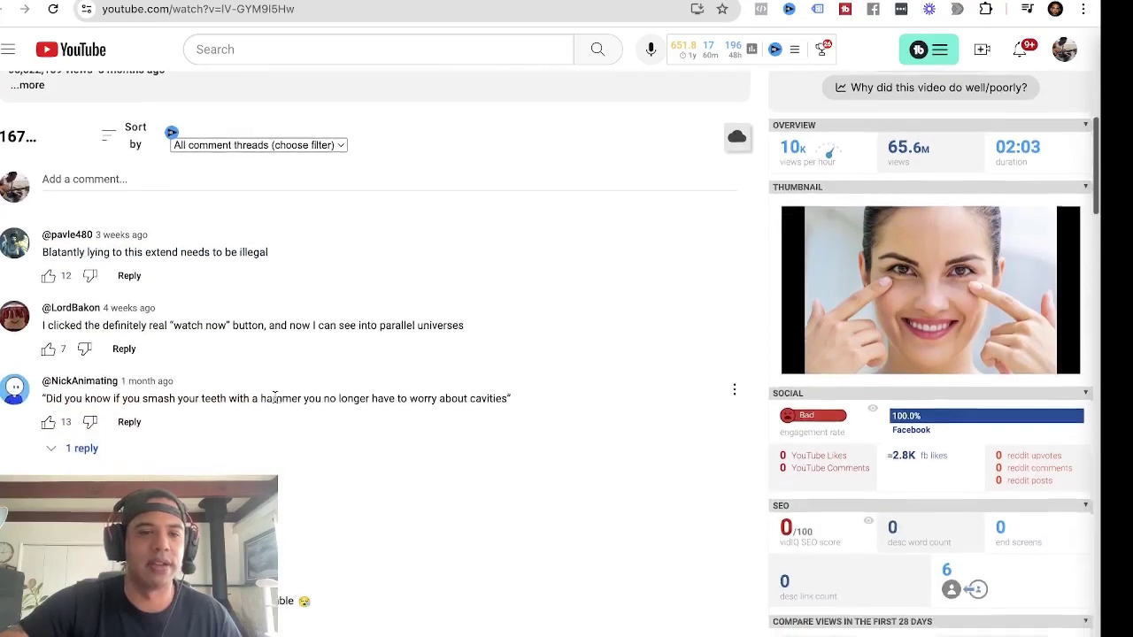
scroll(274, 403, "down", 3)
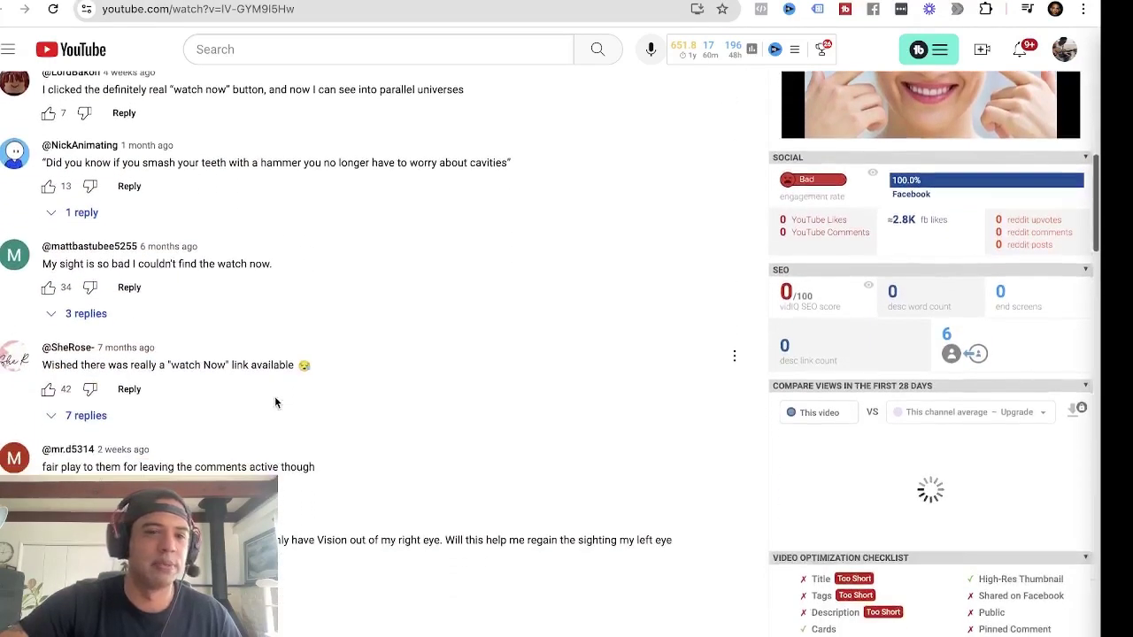
scroll(274, 403, "up", 7)
scroll(275, 396, "up", 3)
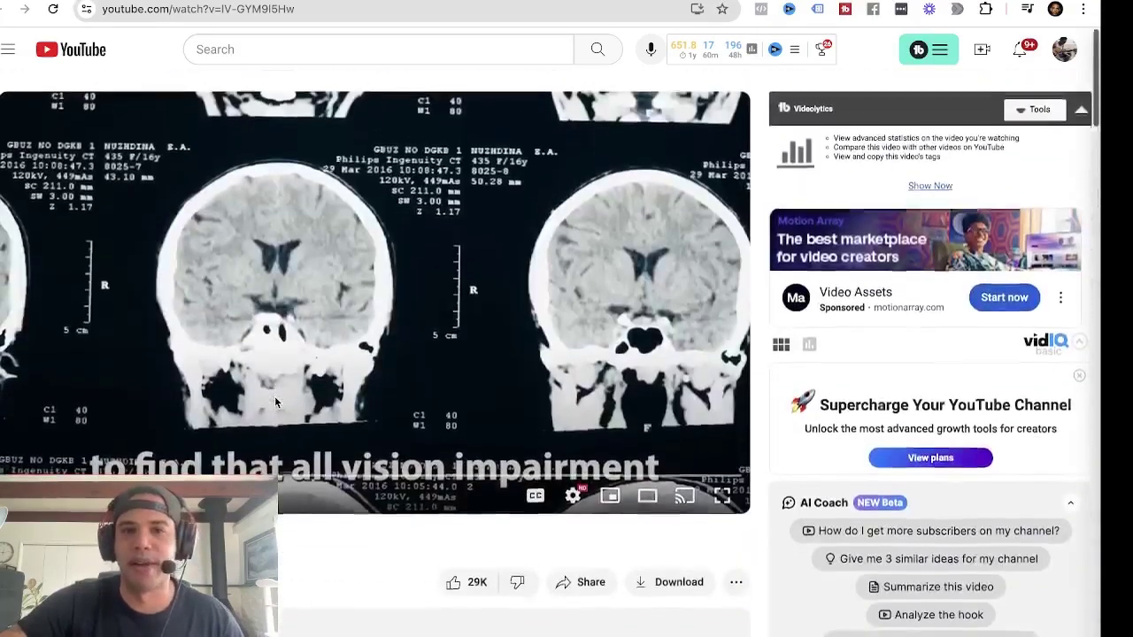
scroll(274, 396, "down", 5)
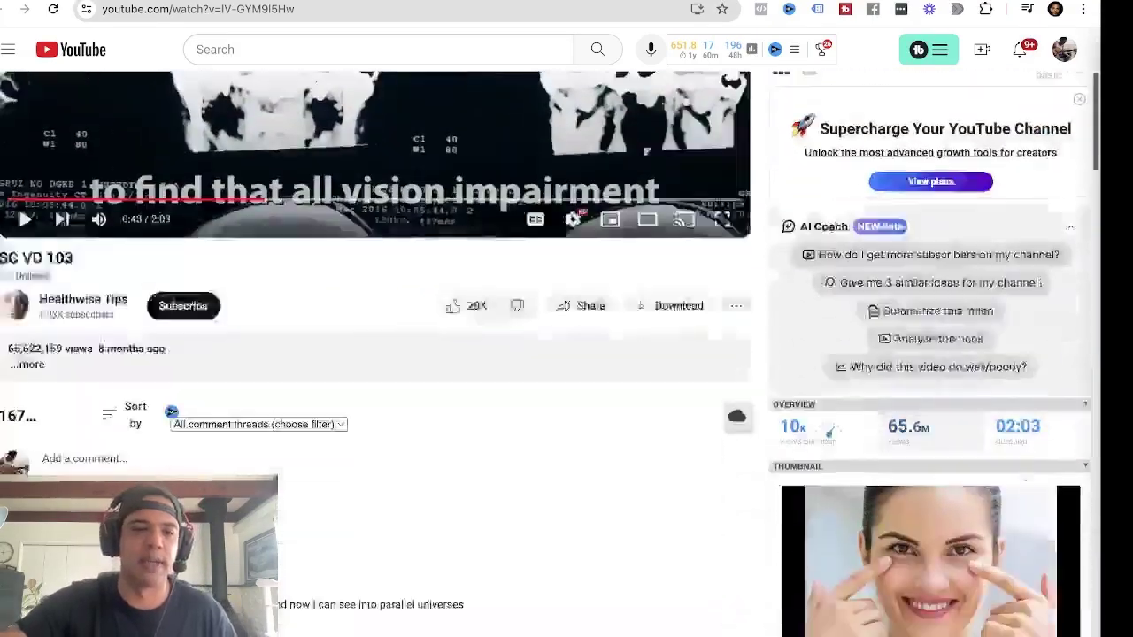
scroll(274, 396, "up", 5)
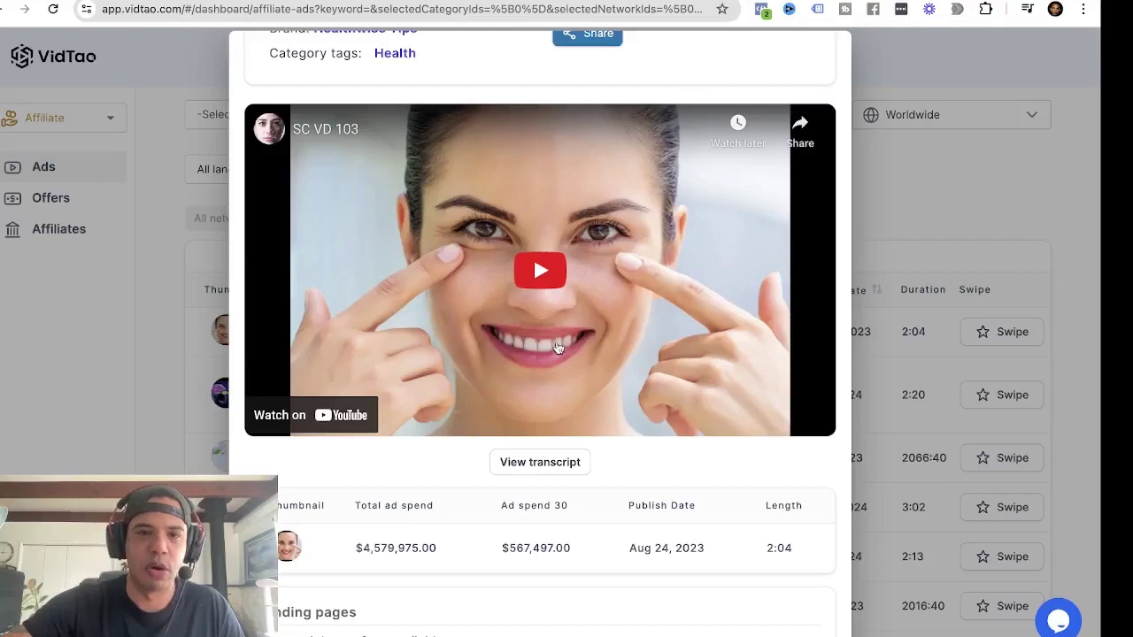
Switch back to VidTao, open the full info page of SC VD 103 and examine its spend chart and target countries.
scroll(557, 348, "down", 2)
scroll(557, 348, "up", 3)
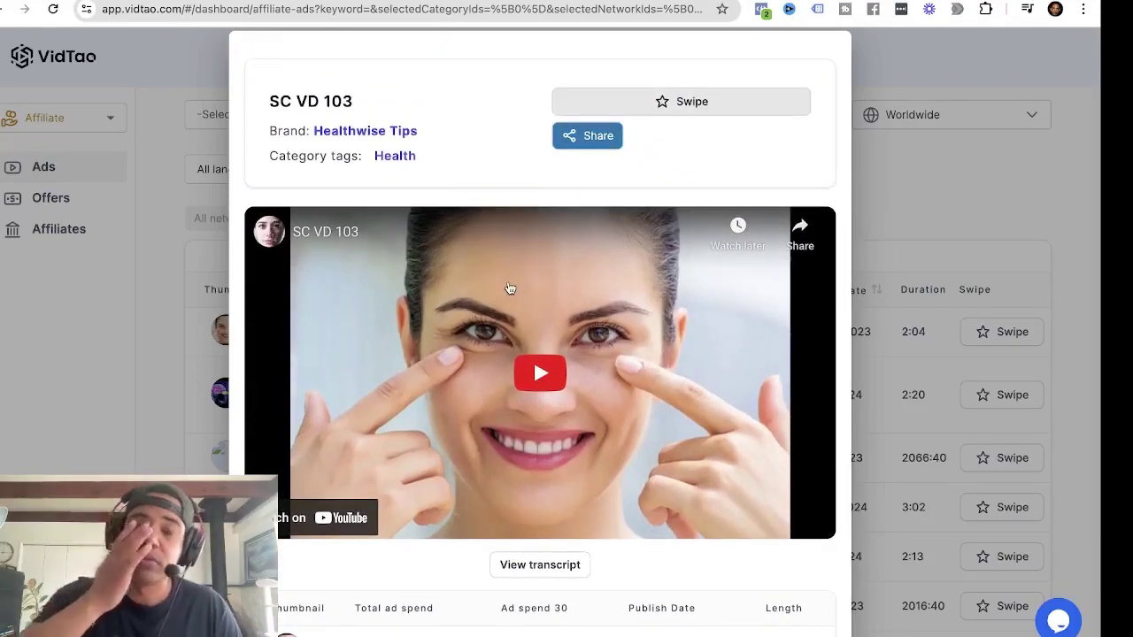
scroll(510, 289, "down", 5)
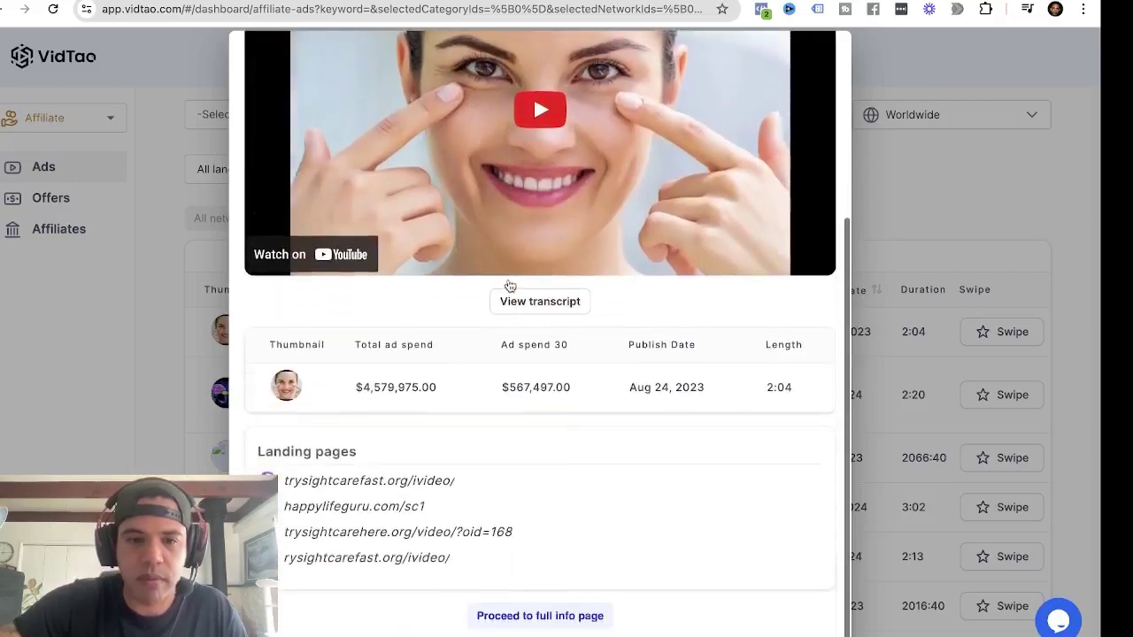
left_click(540, 616)
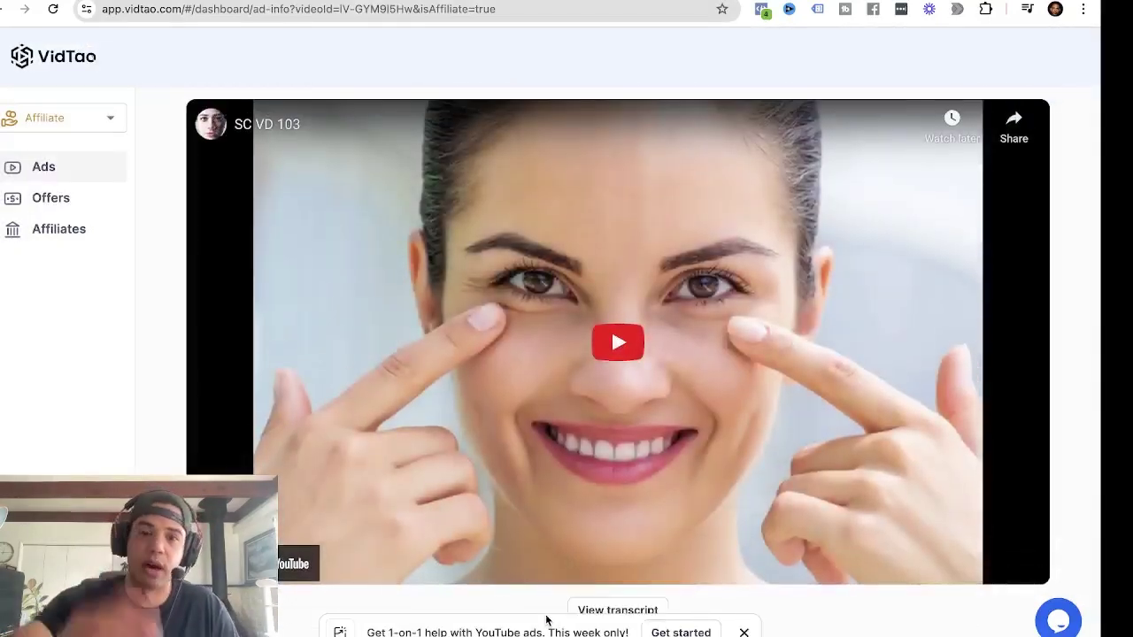
scroll(580, 444, "down", 5)
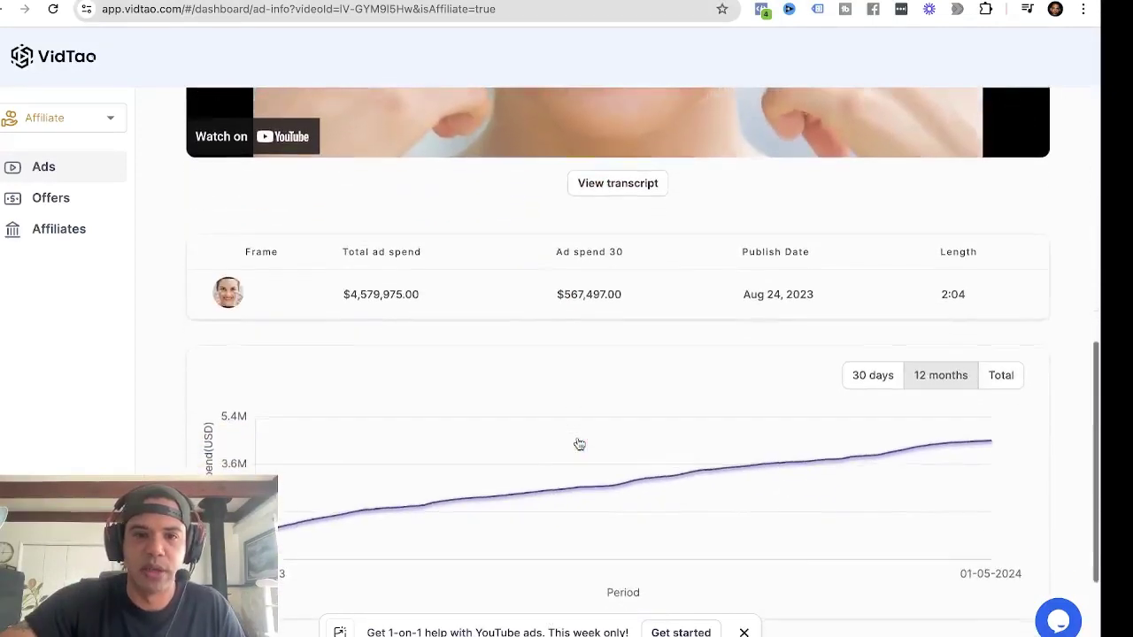
scroll(580, 445, "down", 2)
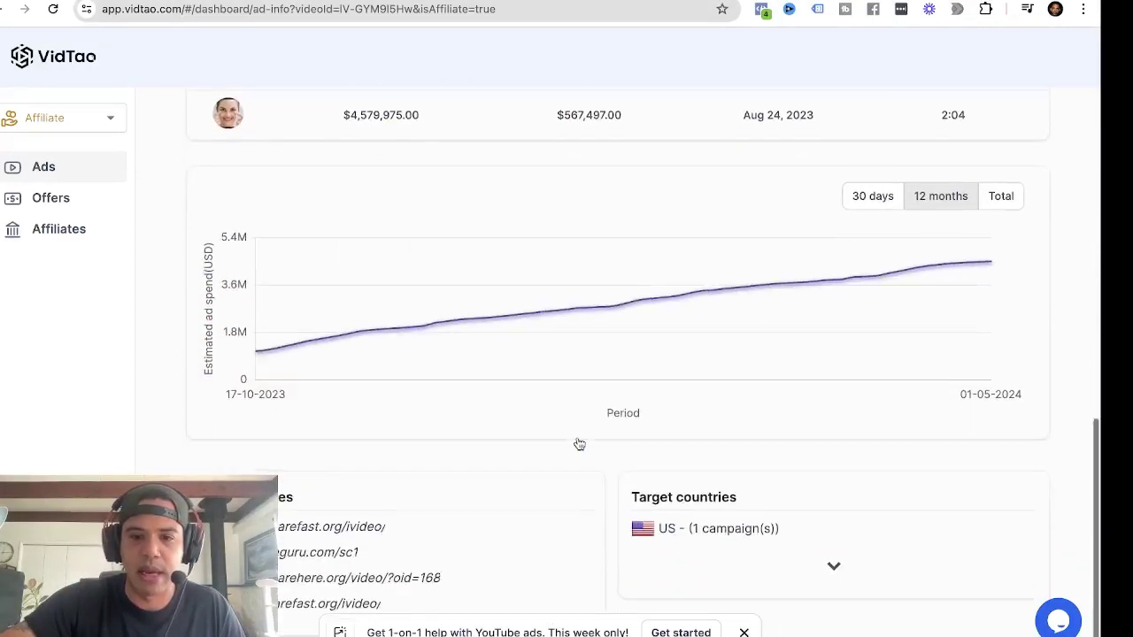
View the ad's landing page trysightcarefast.org/ivideo/ and return to the ad's info page.
left_click(283, 529)
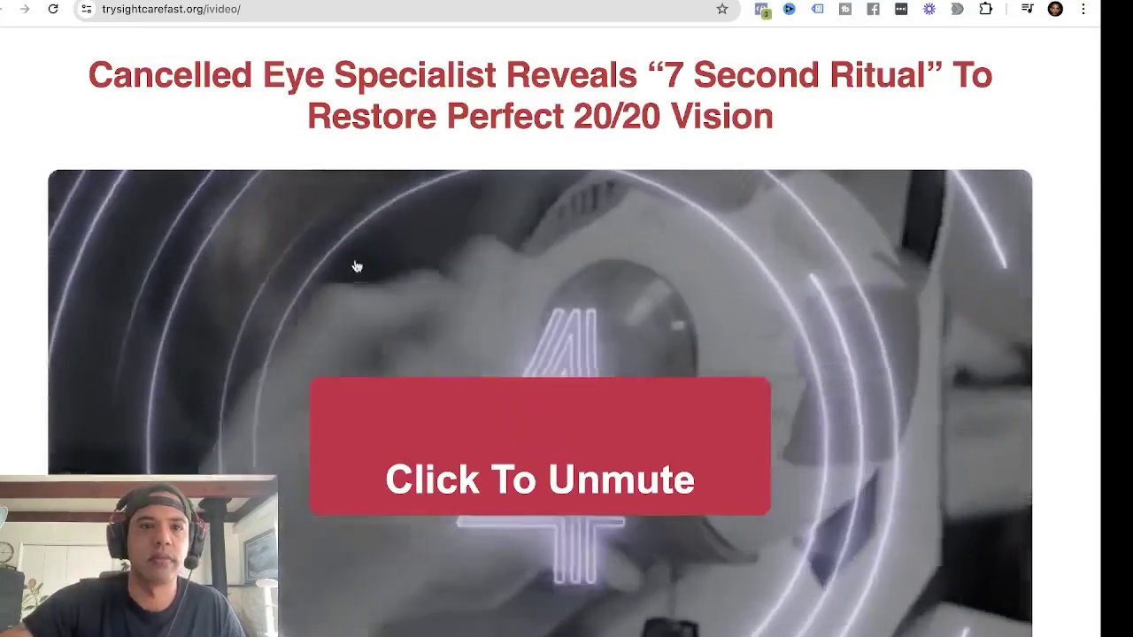
scroll(455, 304, "down", 2)
scroll(453, 304, "up", 2)
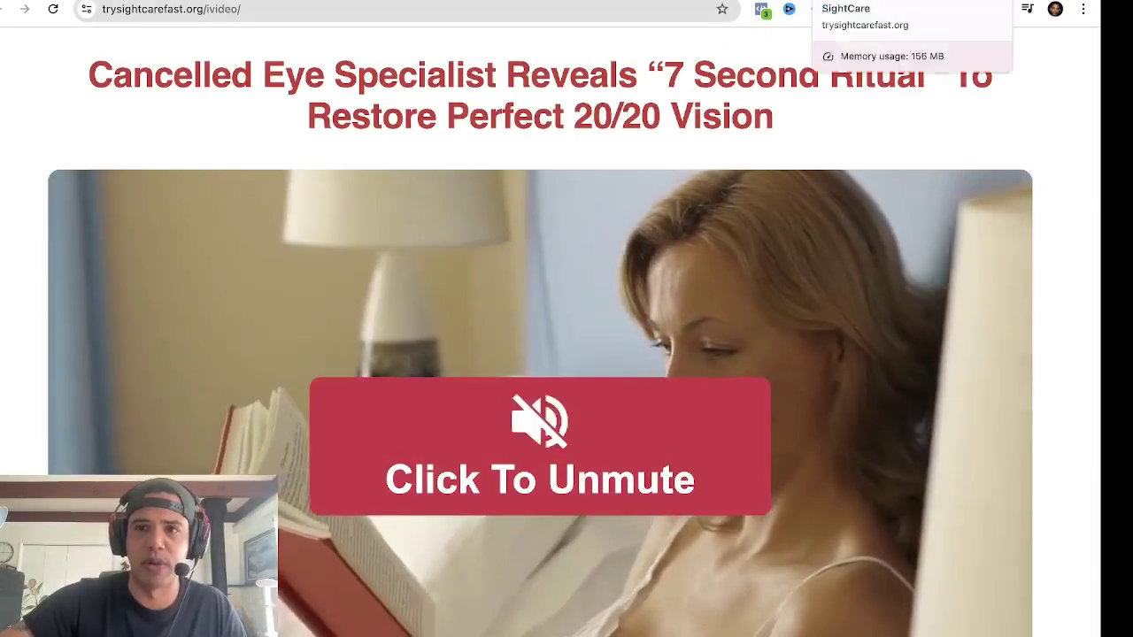
left_click(758, 5)
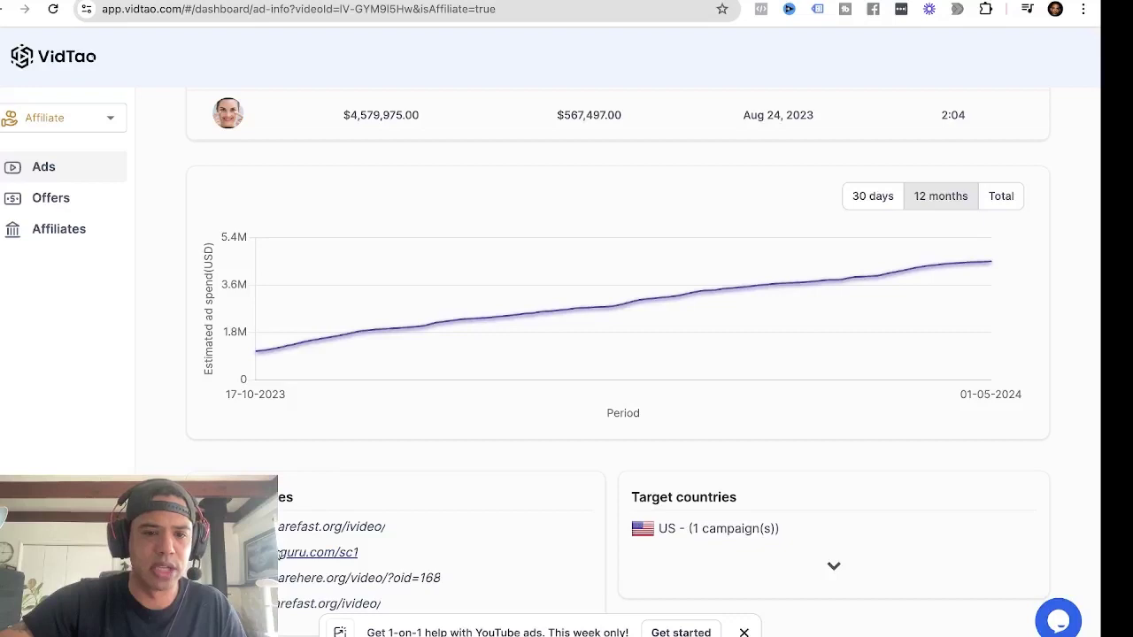
Open the ad's landing page happylifeguru.com/sc1 and read its headline, sales copy and scientific references.
left_click(339, 558)
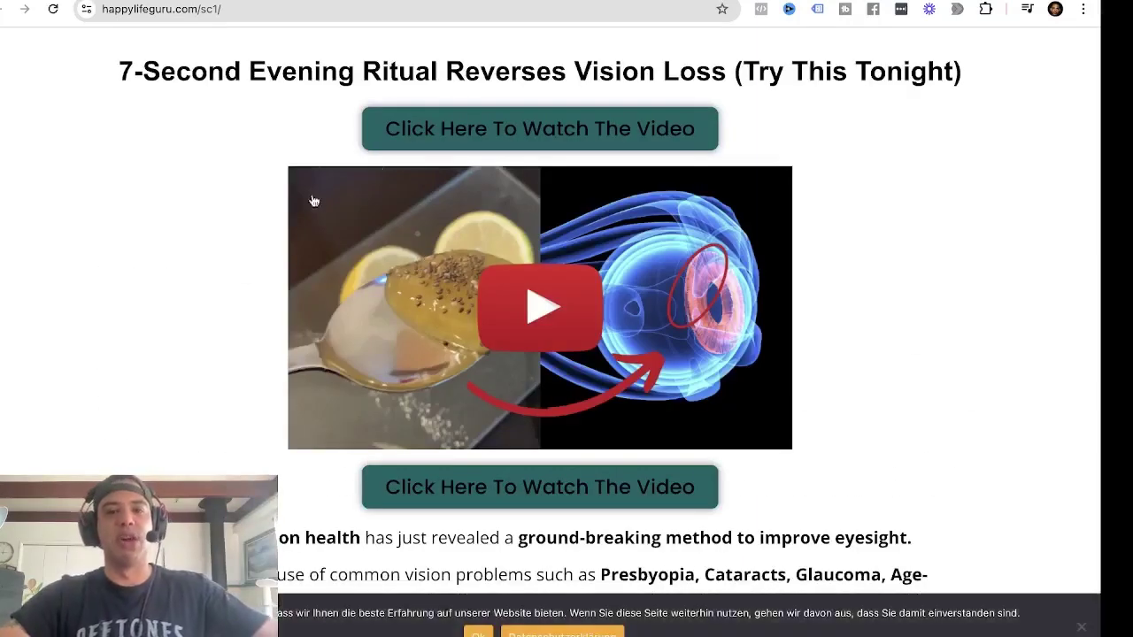
scroll(246, 298, "down", 3)
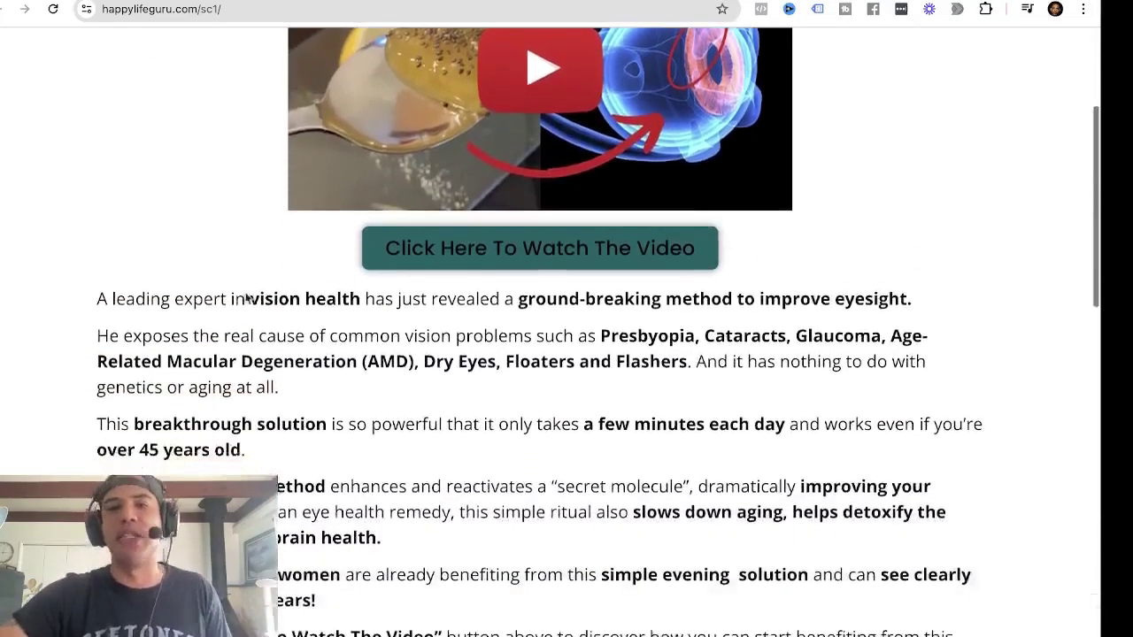
scroll(245, 293, "up", 3)
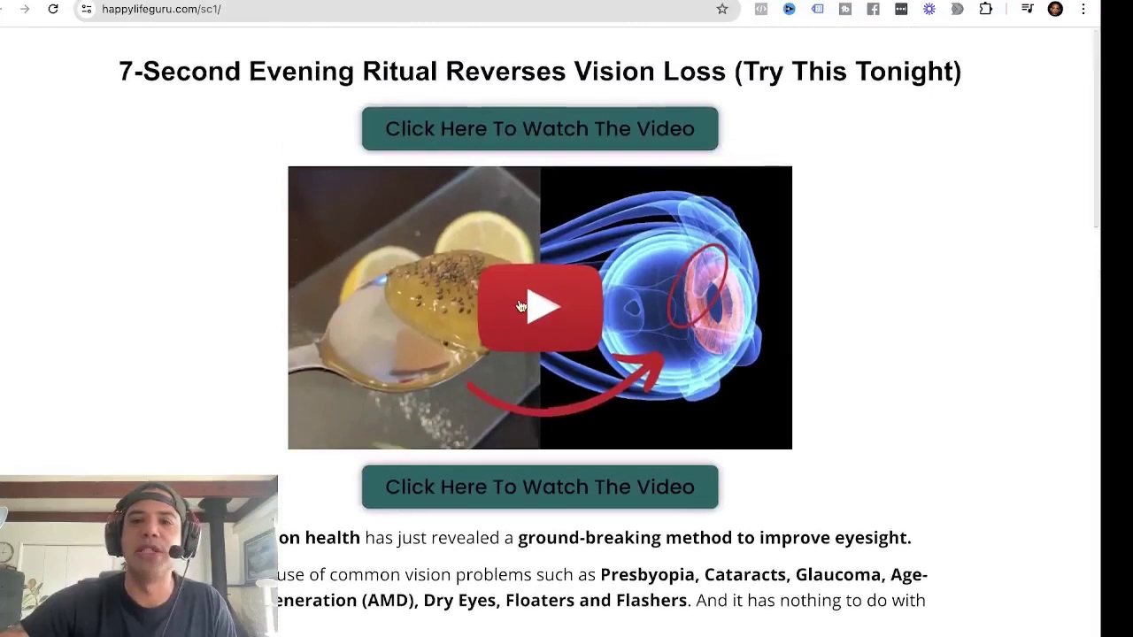
scroll(167, 344, "down", 2)
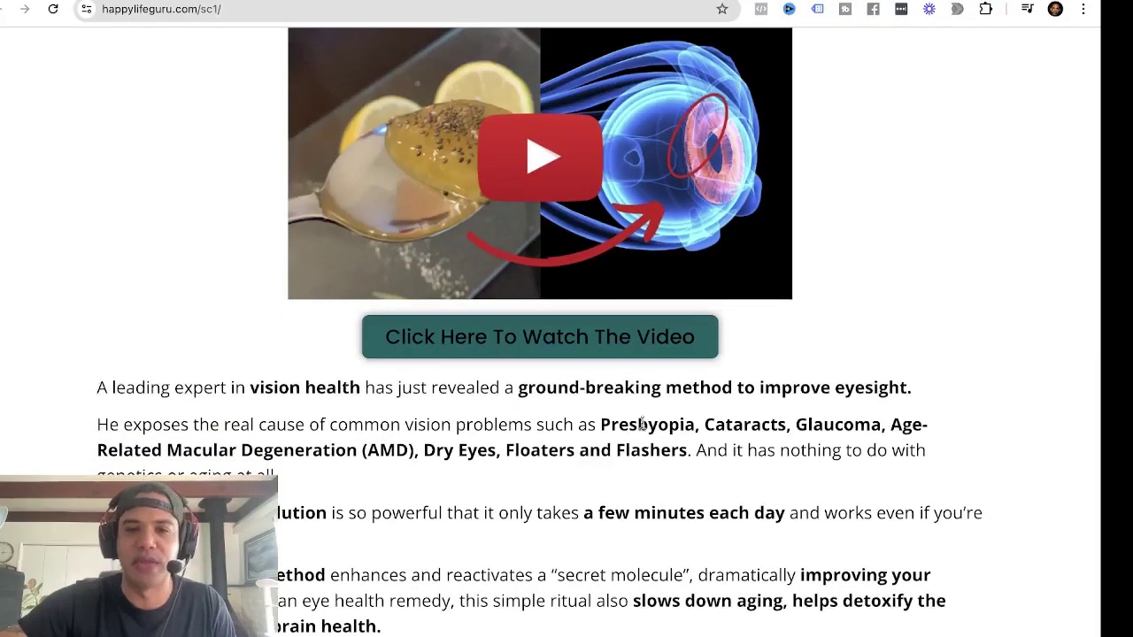
scroll(868, 410, "down", 6)
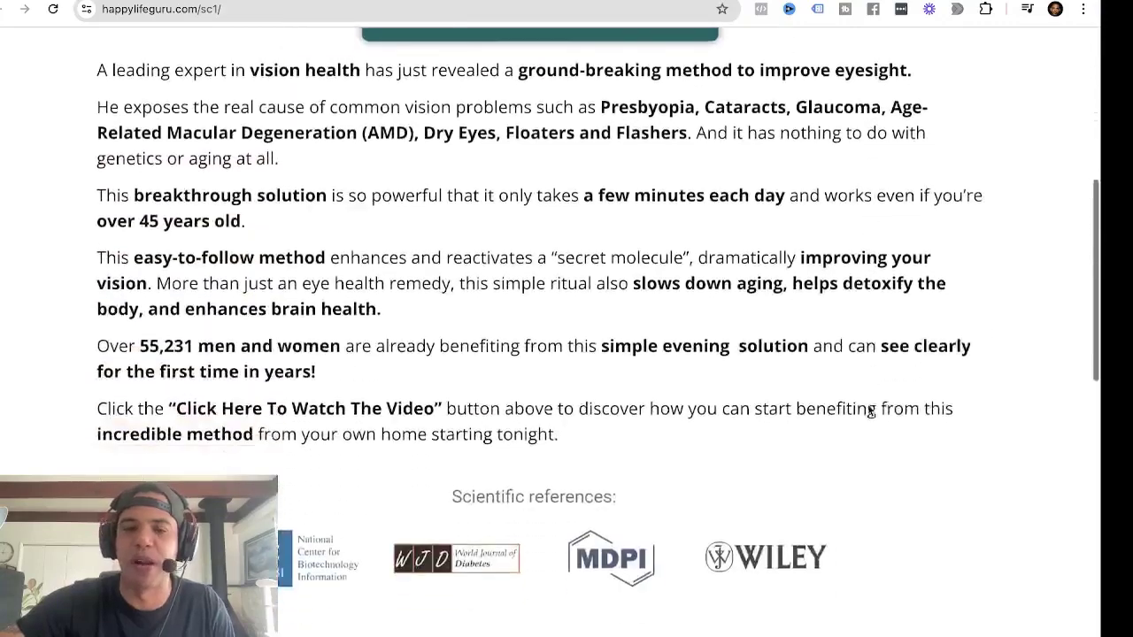
Open the presell page's sales video link and examine the headline, featured media logos and scientific references on getsightcarefast.net.
scroll(867, 410, "up", 8)
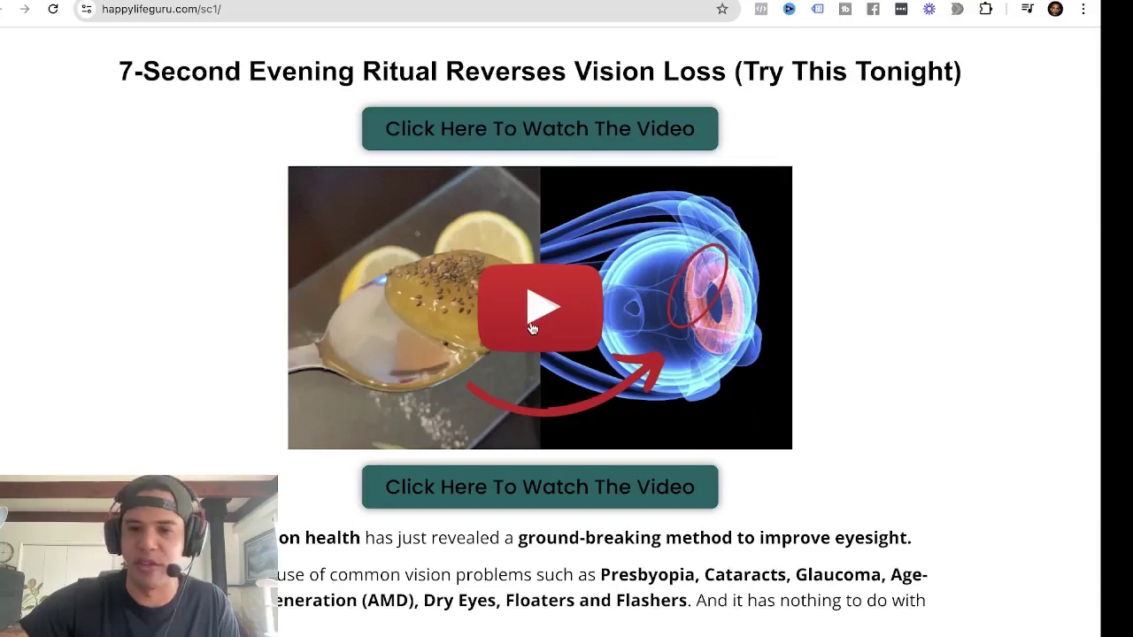
left_click(536, 129)
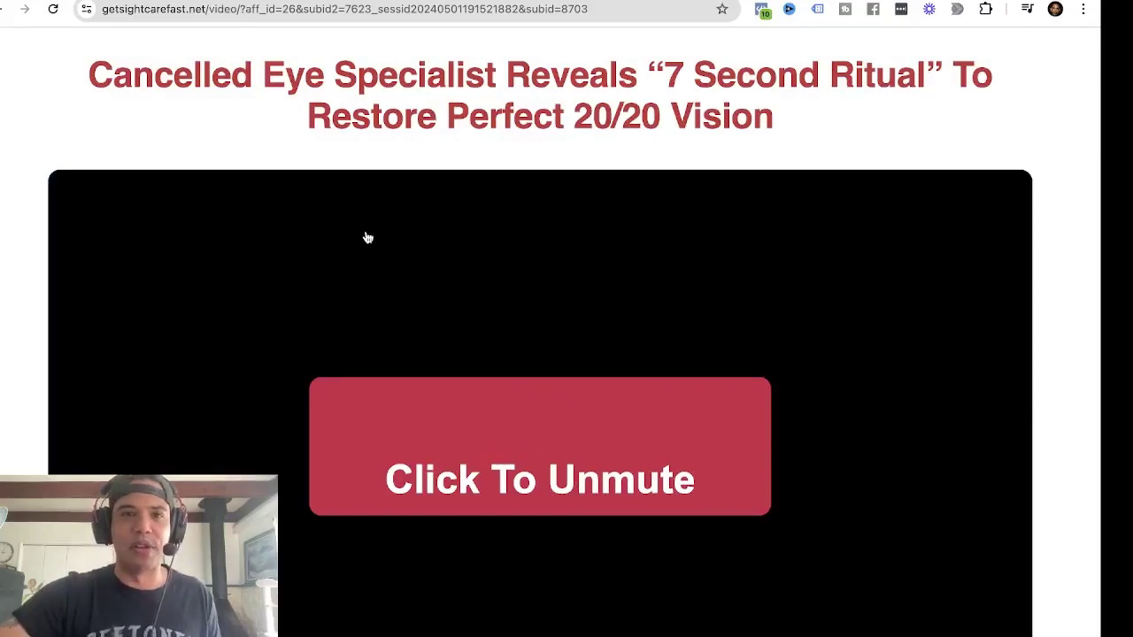
scroll(367, 237, "down", 7)
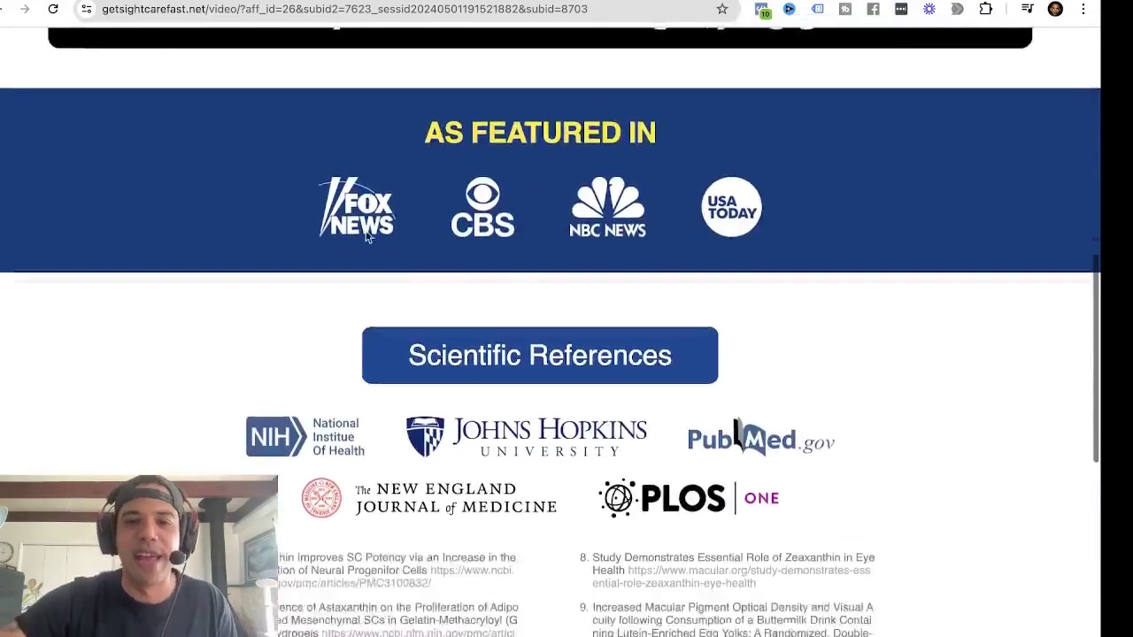
scroll(368, 238, "down", 7)
scroll(366, 232, "up", 3)
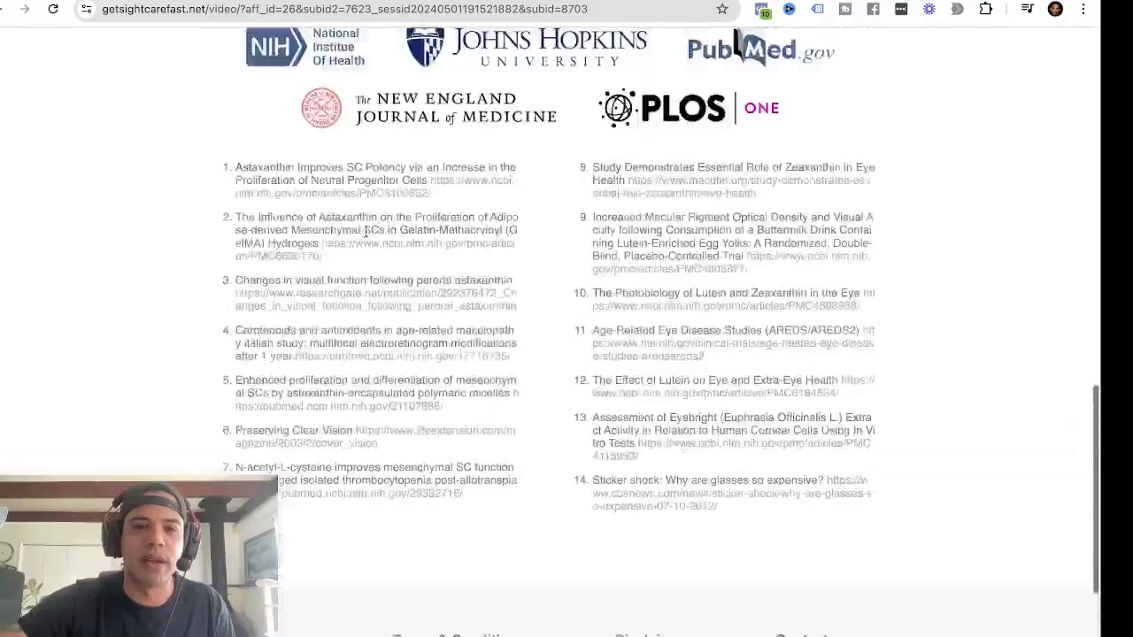
scroll(366, 232, "up", 10)
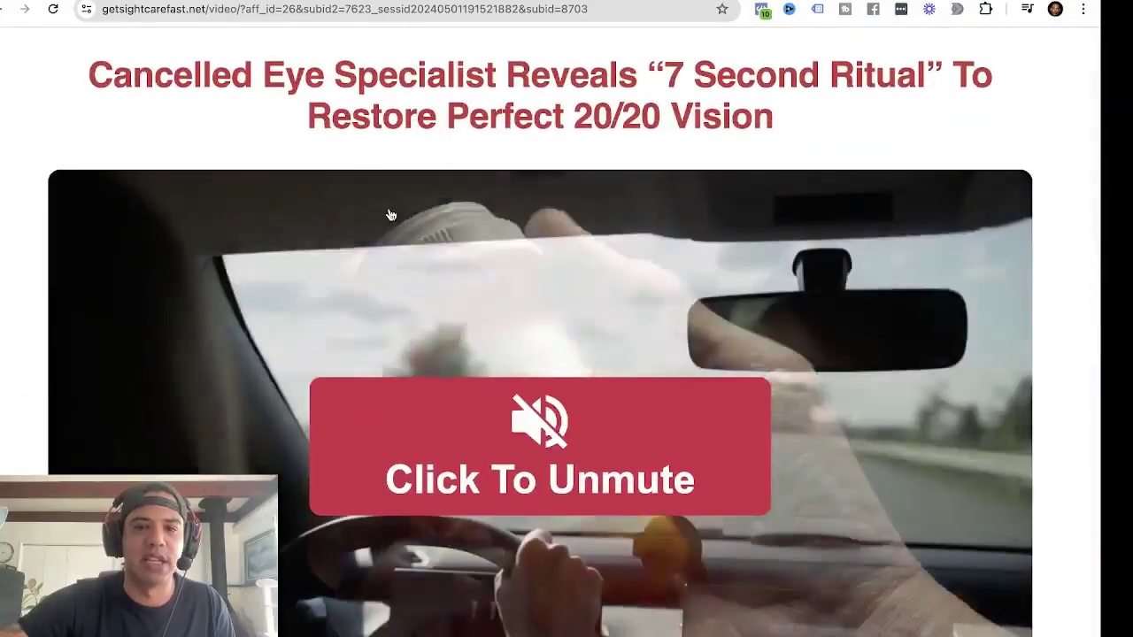
scroll(467, 286, "down", 4)
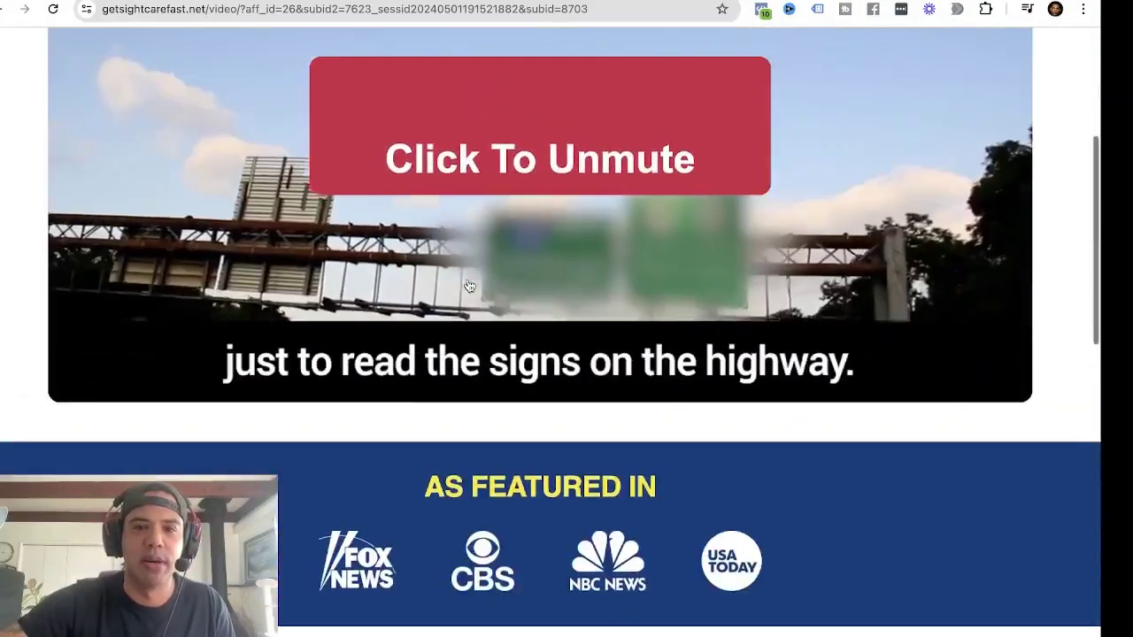
Unmute the sales video, watch its opening, pause it and look over the sections below the video.
left_click(523, 116)
scroll(523, 198, "up", 3)
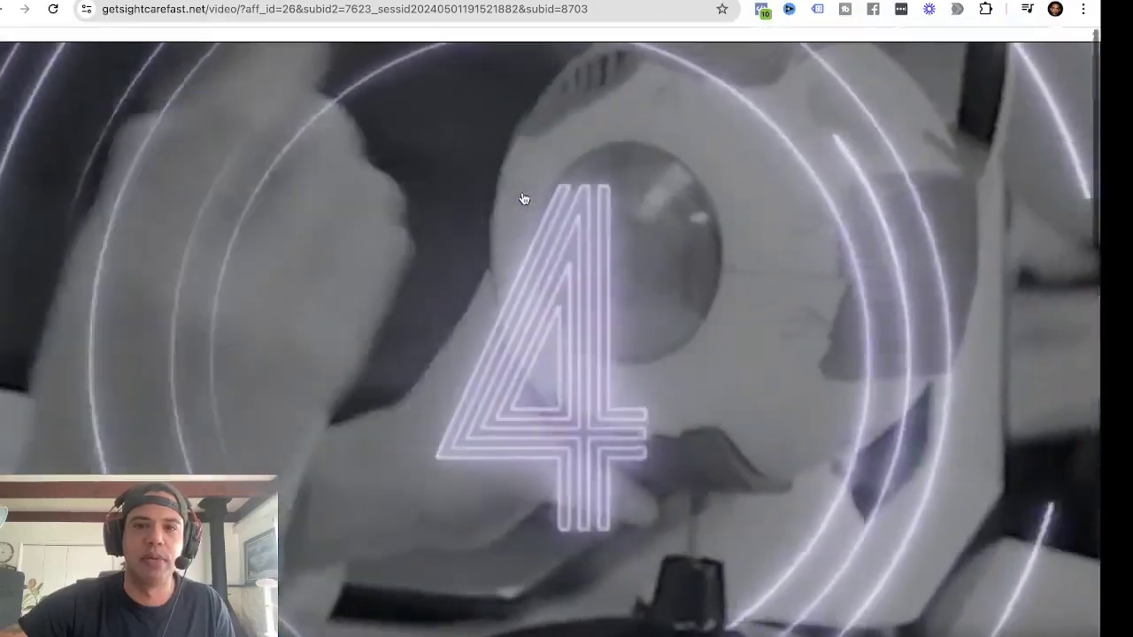
scroll(523, 198, "down", 6)
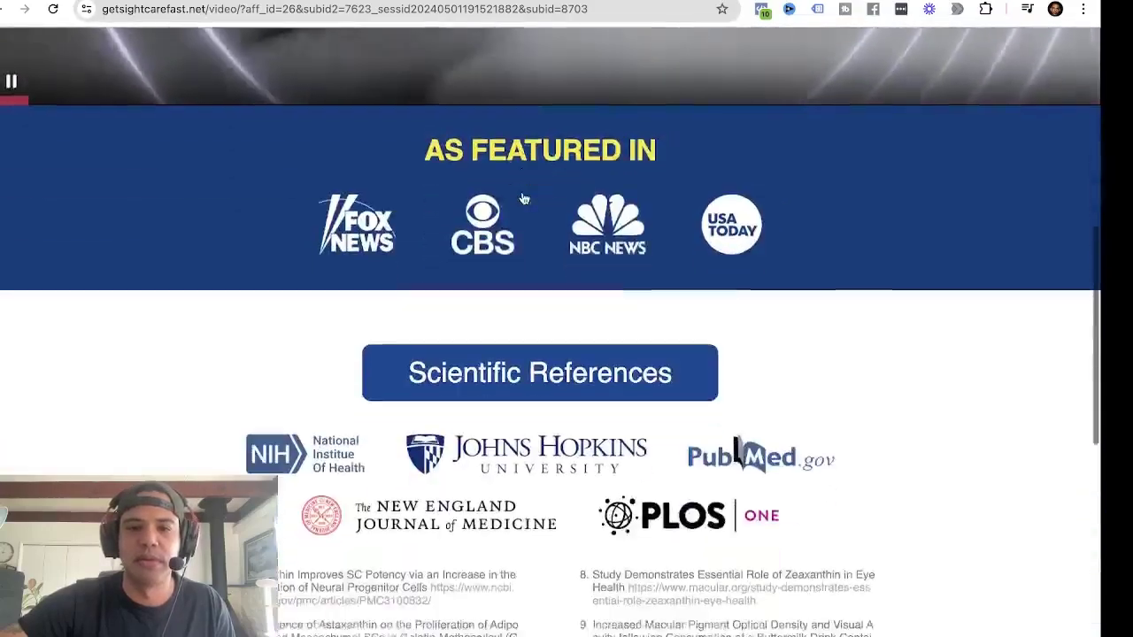
scroll(523, 198, "down", 2)
scroll(526, 253, "down", 4)
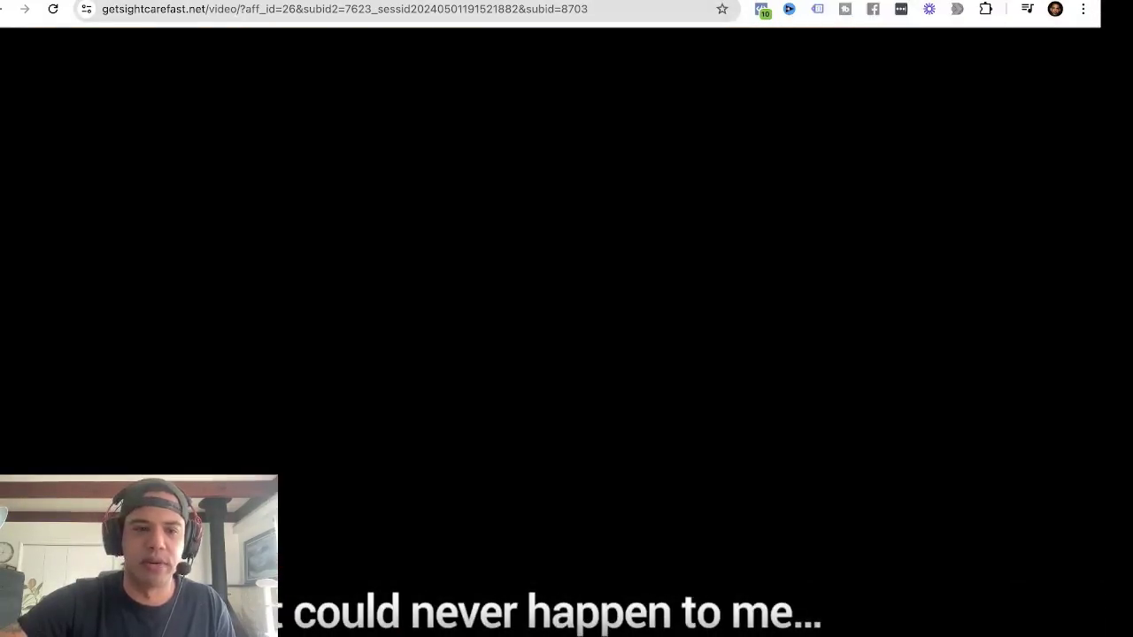
mouse_move(567, 633)
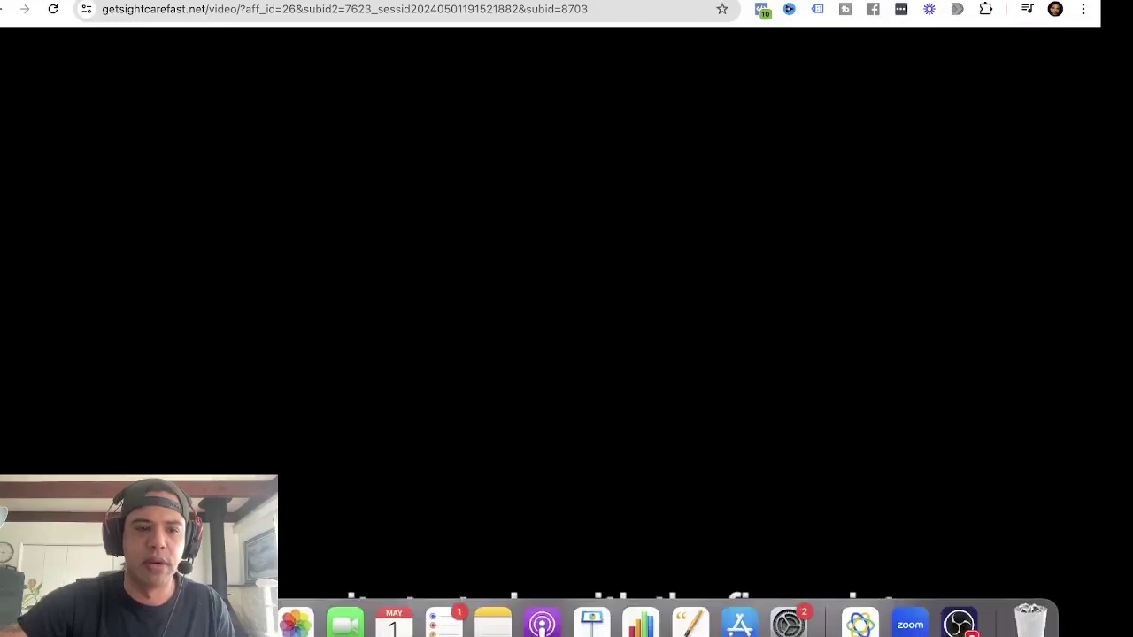
scroll(162, 450, "up", 3)
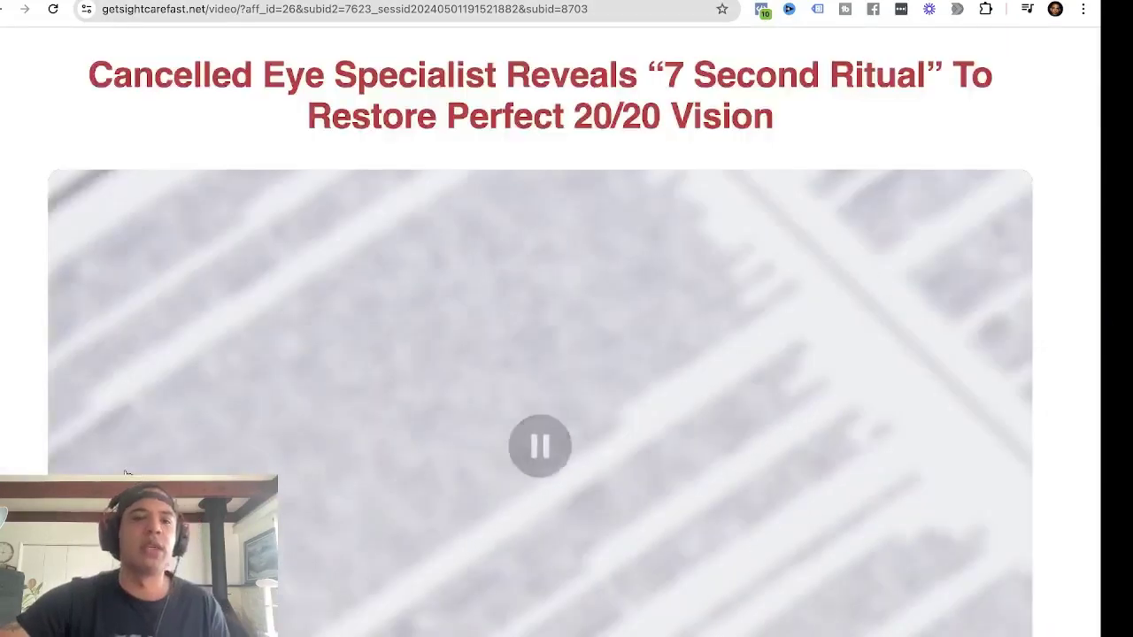
scroll(393, 353, "down", 10)
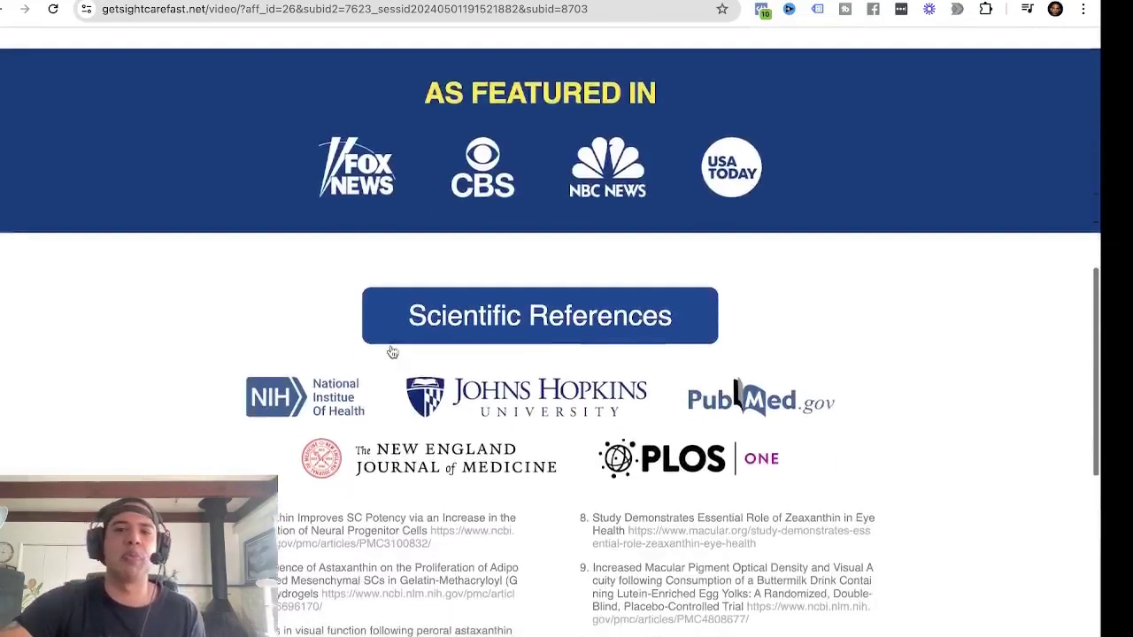
scroll(392, 352, "up", 10)
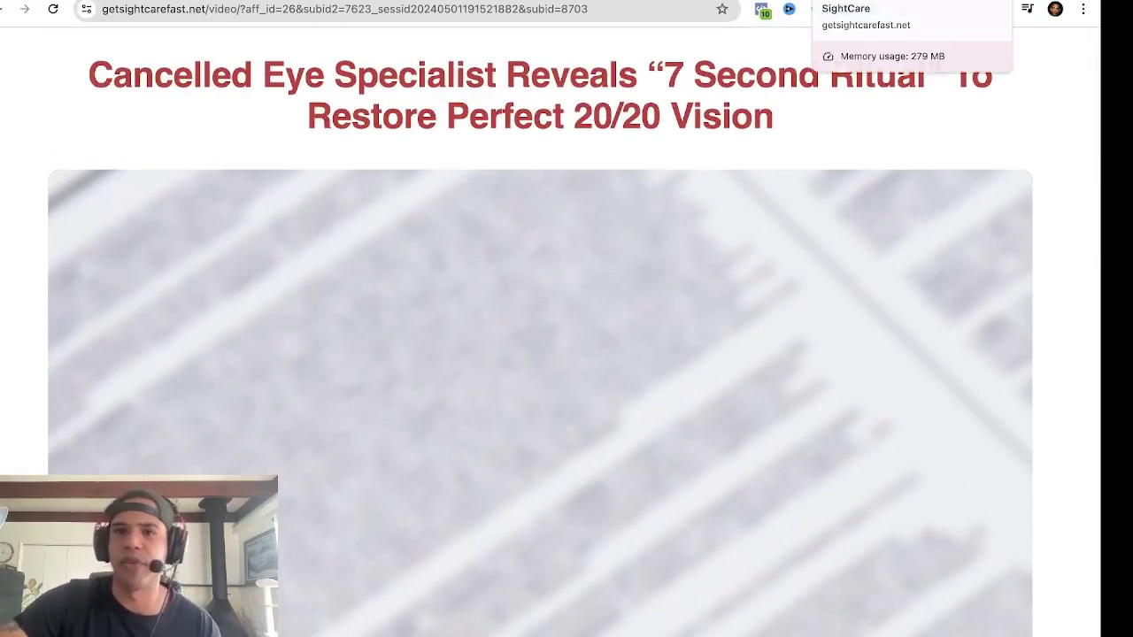
Switch back to VidTao, review the SC VD 103 info page and return to the affiliate ads list.
left_click(770, 0)
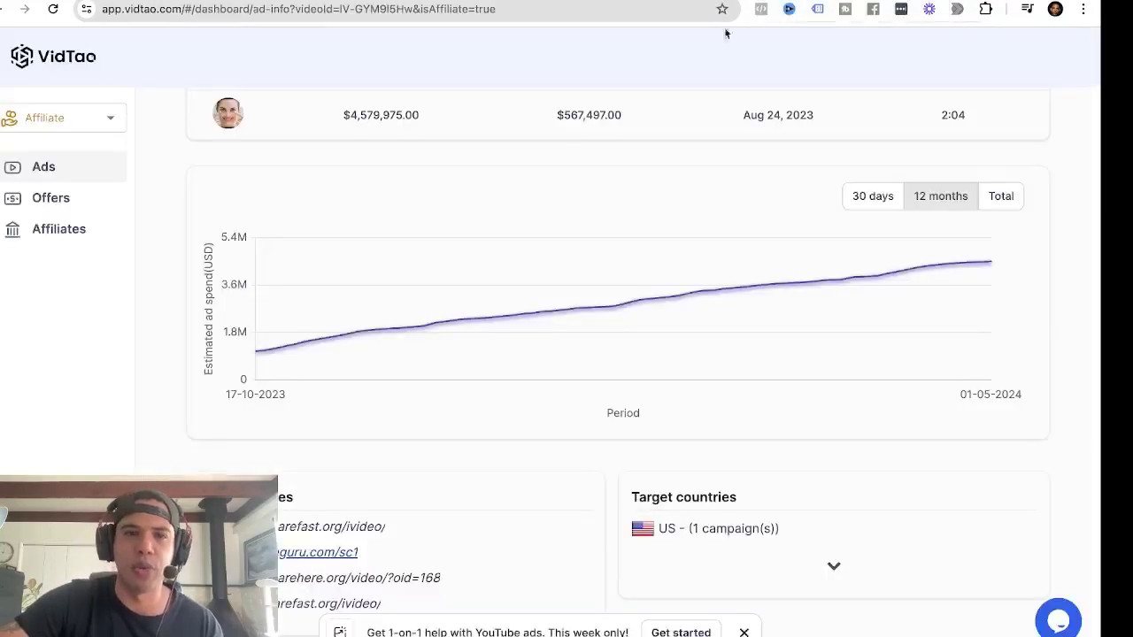
scroll(539, 237, "up", 6)
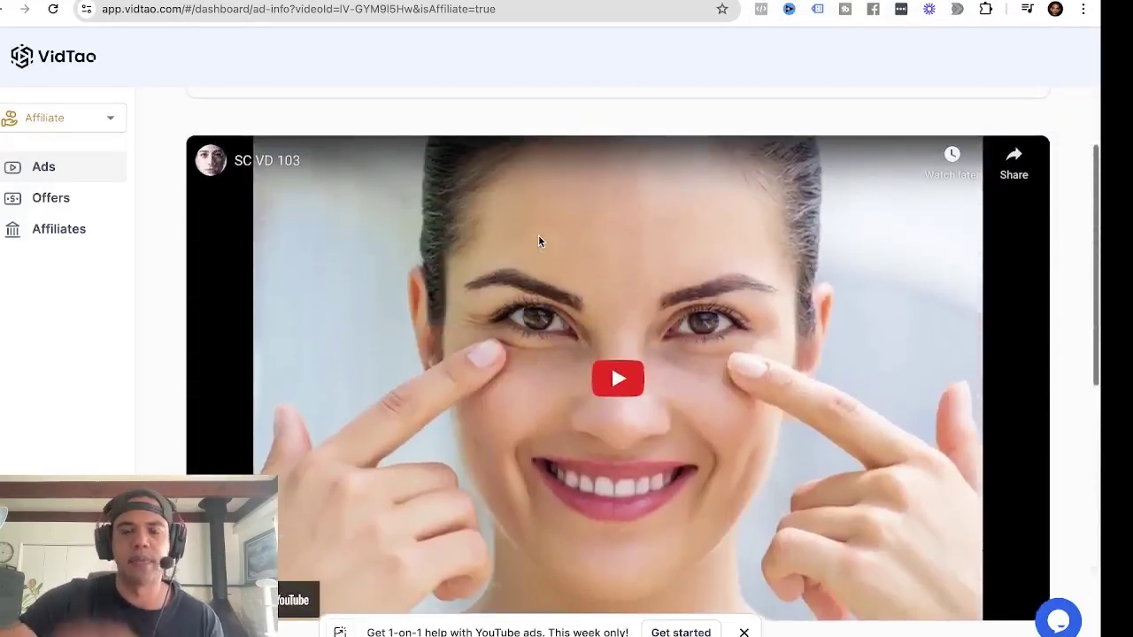
scroll(538, 239, "down", 4)
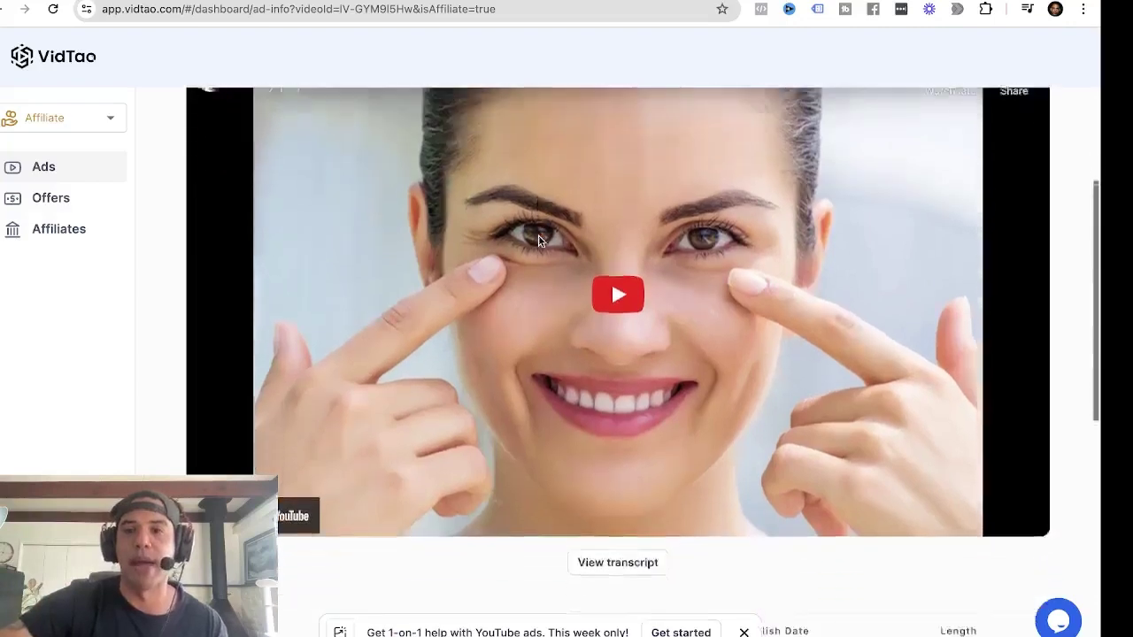
scroll(539, 239, "up", 4)
scroll(538, 241, "up", 2)
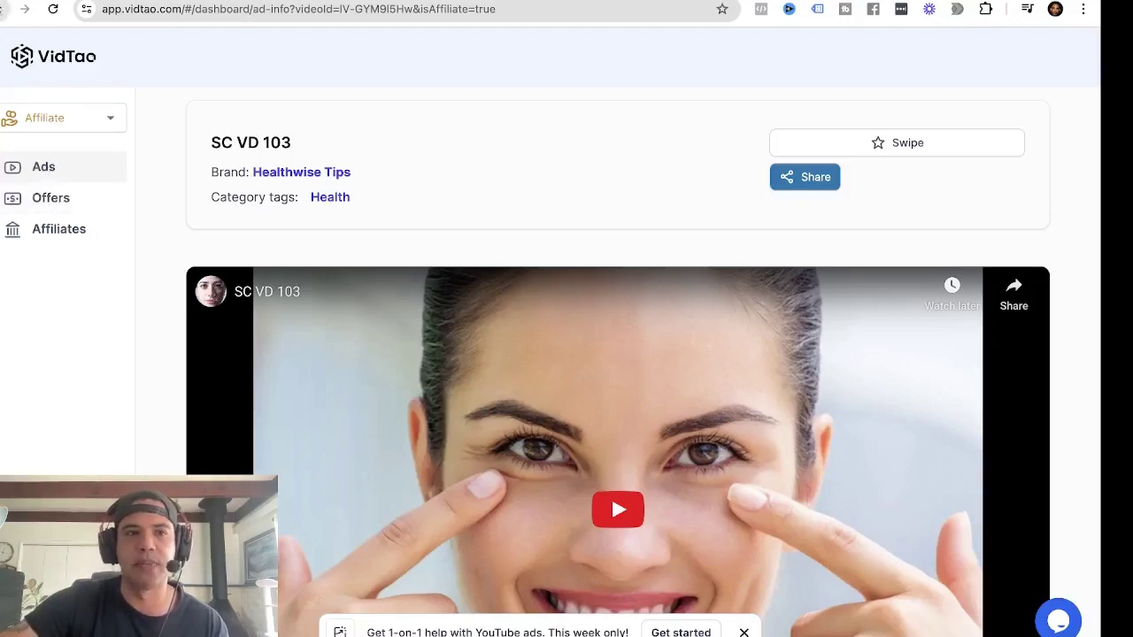
left_click(3, 9)
scroll(416, 299, "down", 2)
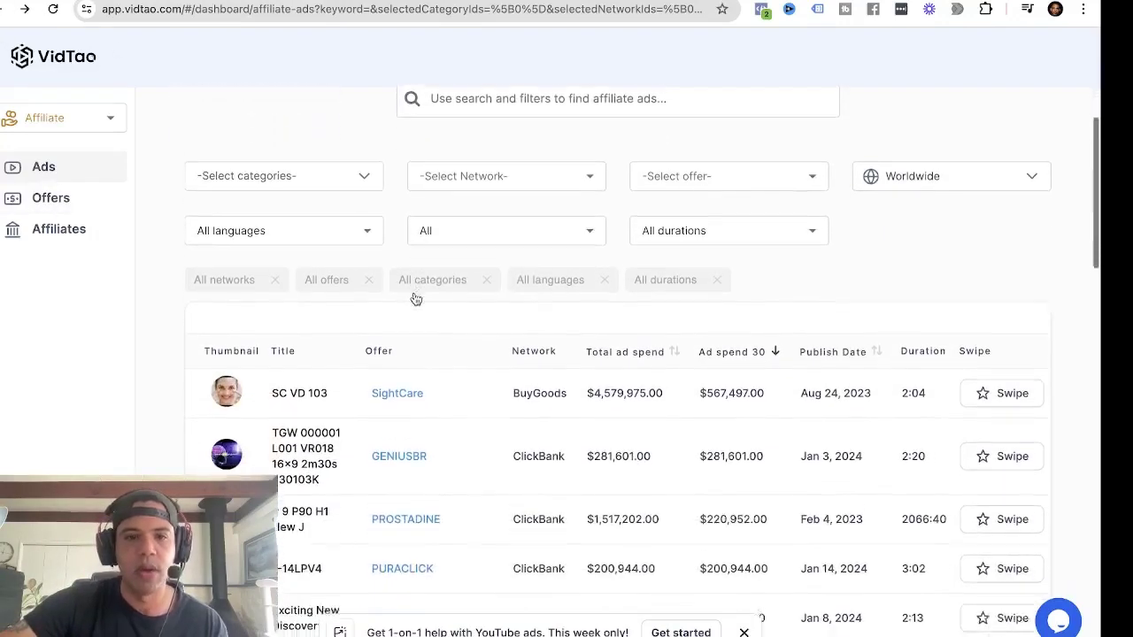
Open the affiliate offers list and filter it to the ClickBank and Warriorplus networks.
left_click(58, 200)
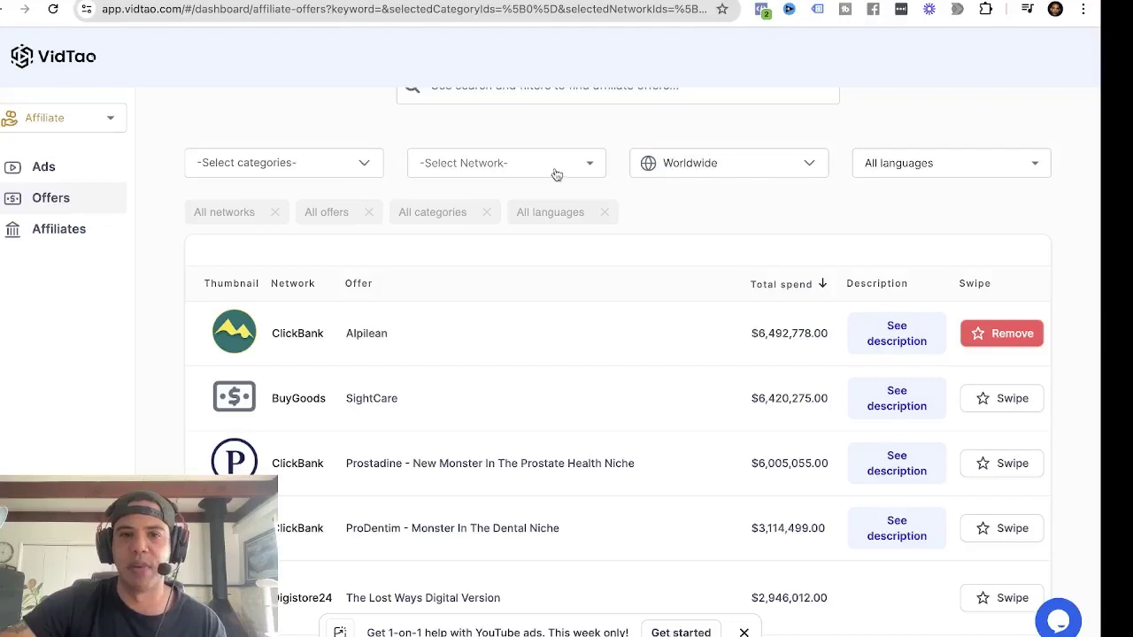
left_click(591, 164)
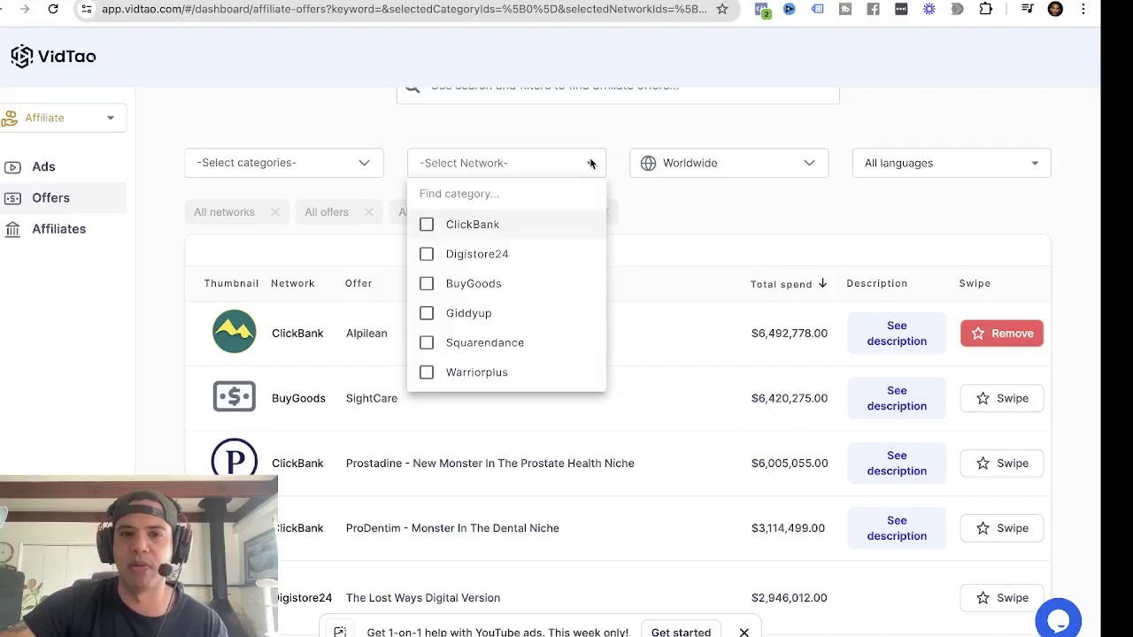
left_click(462, 229)
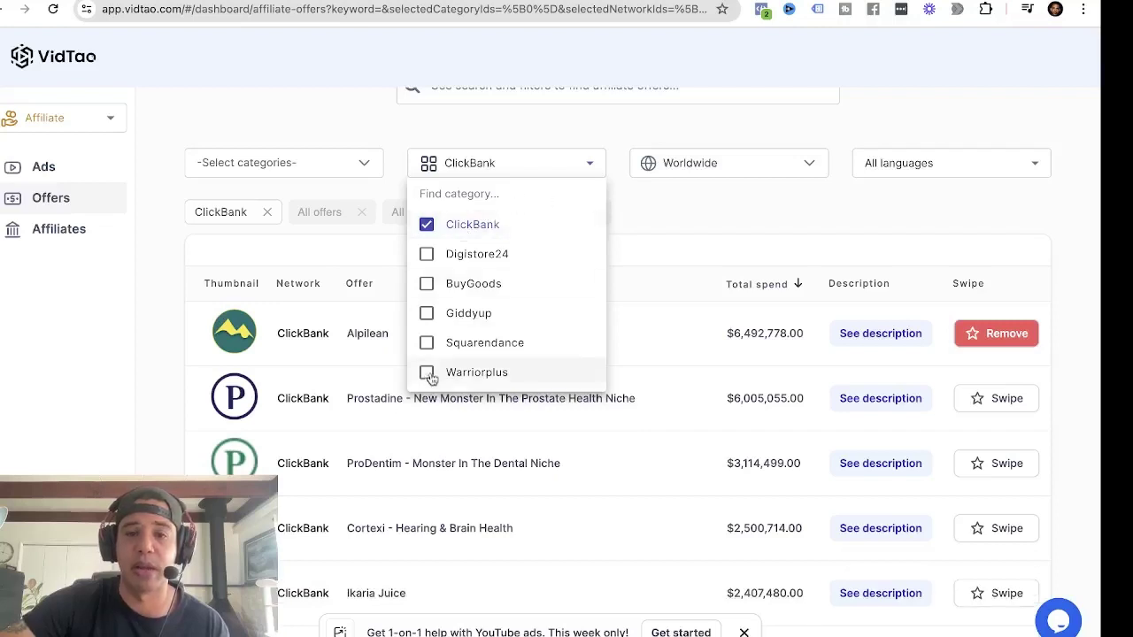
left_click(428, 373)
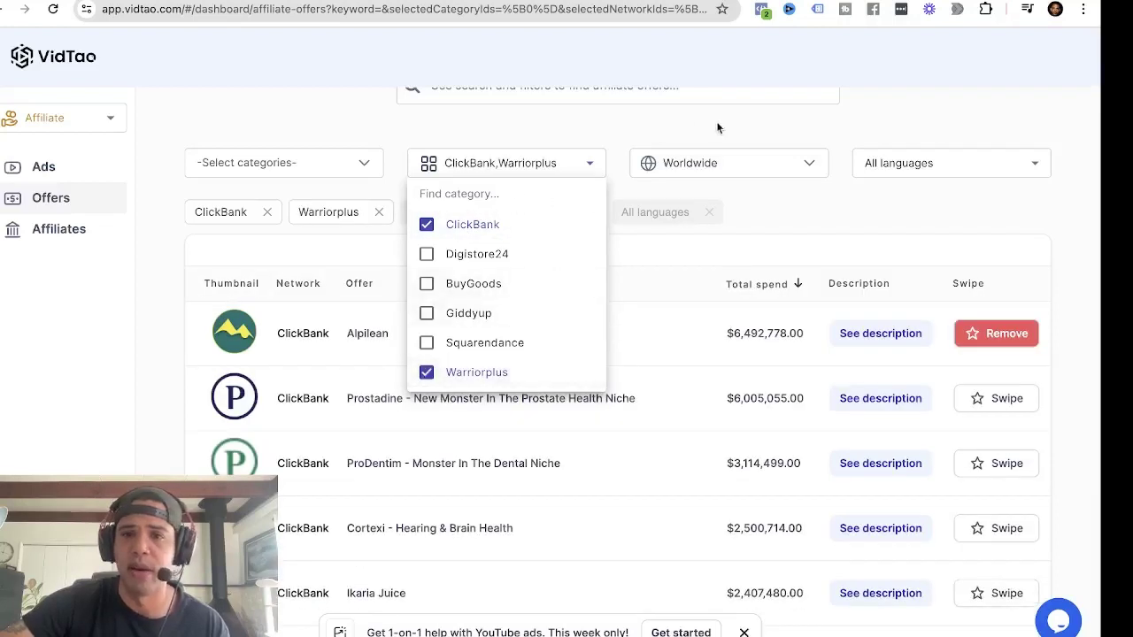
left_click(713, 131)
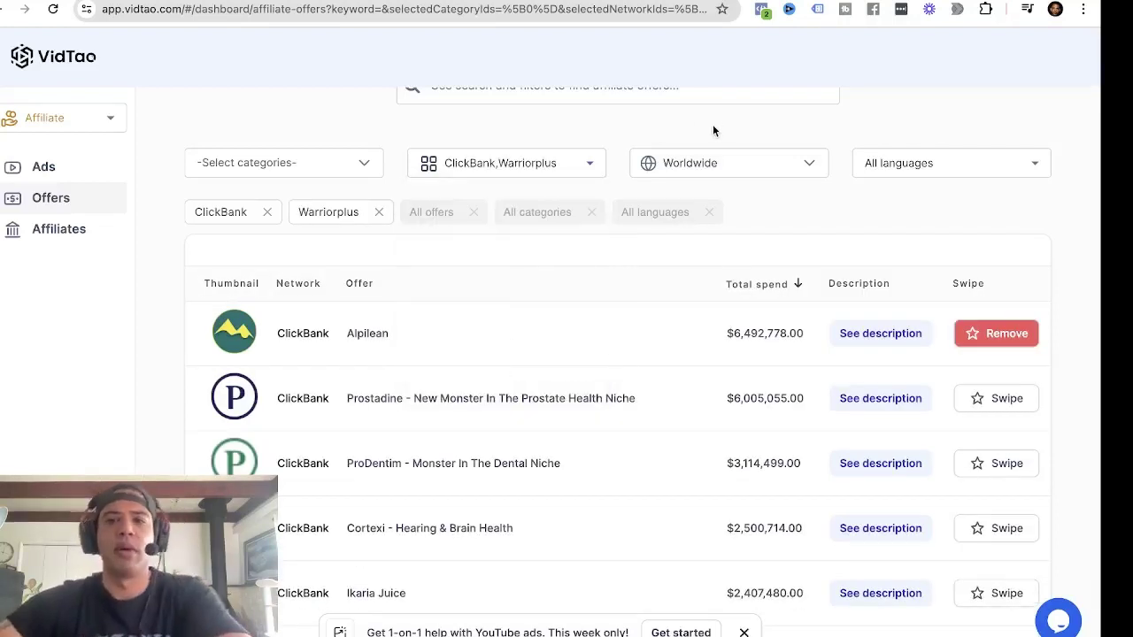
Sort the filtered offers by total spend in ascending order and back to descending order.
left_click(796, 285)
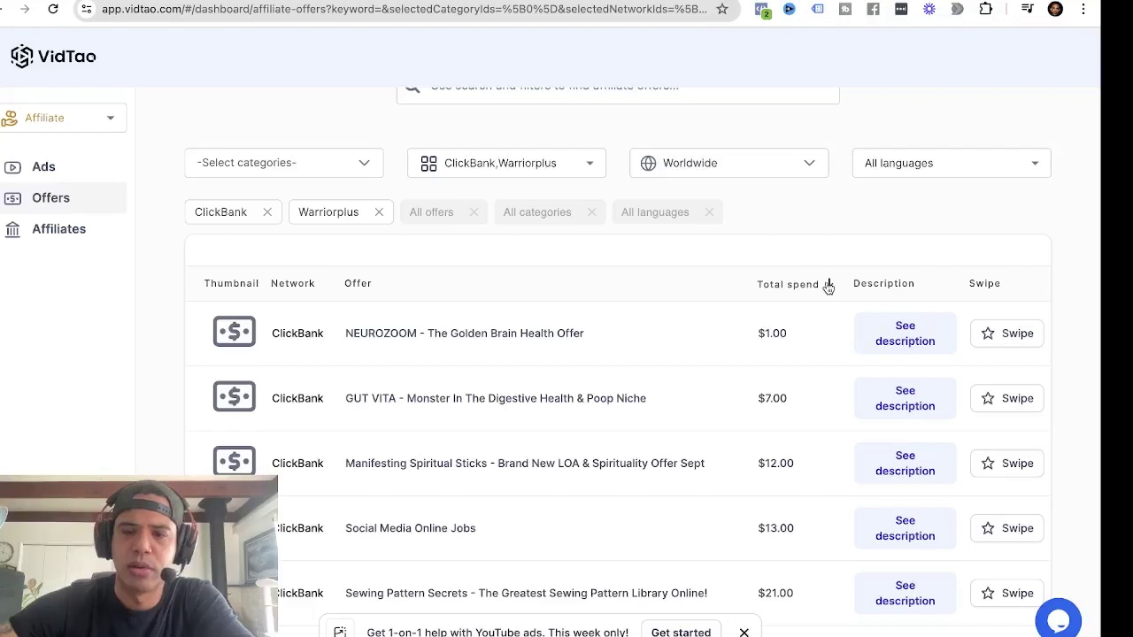
left_click(828, 285)
scroll(714, 331, "down", 1)
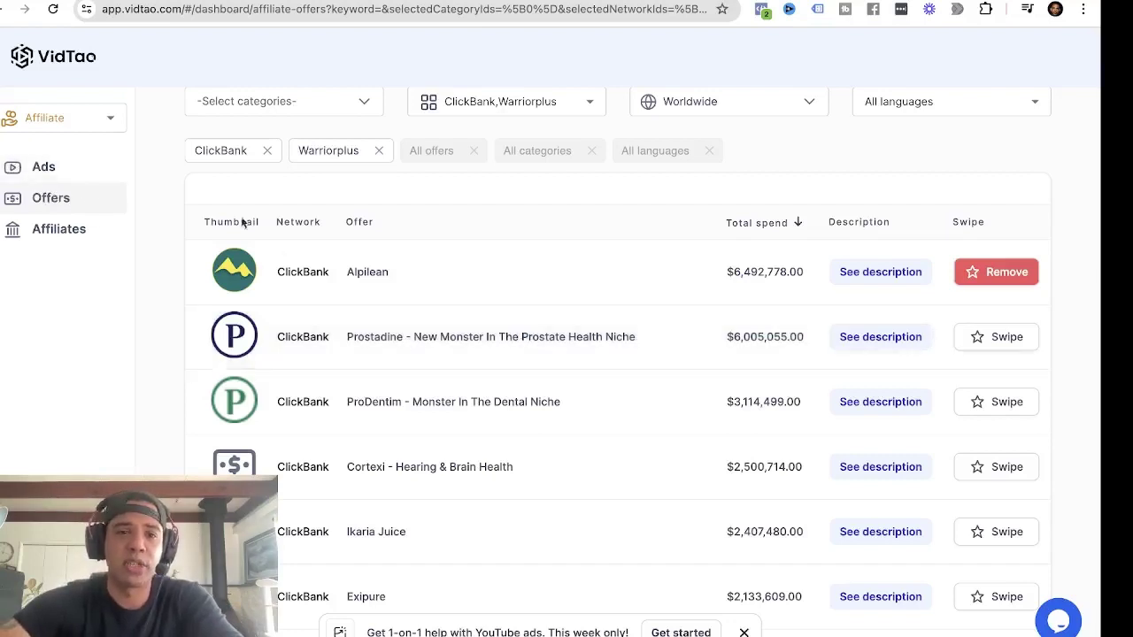
Open the Prostadine offer, examine its spend and country data, and sort its YouTube creatives by highest 30-day ad spend.
left_click(370, 344)
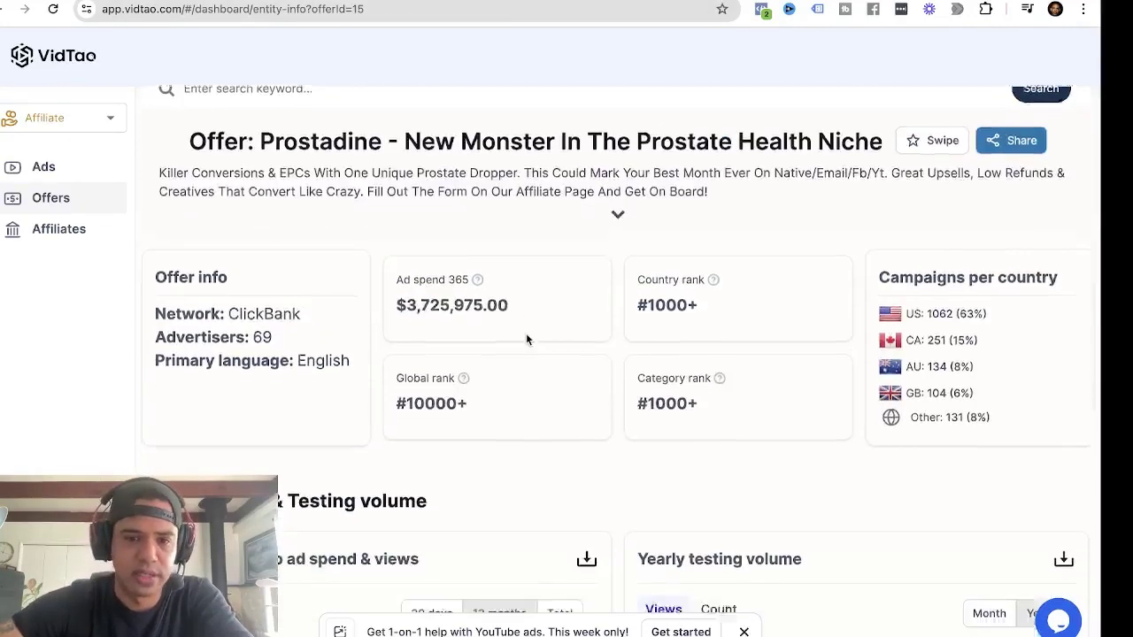
scroll(526, 339, "down", 5)
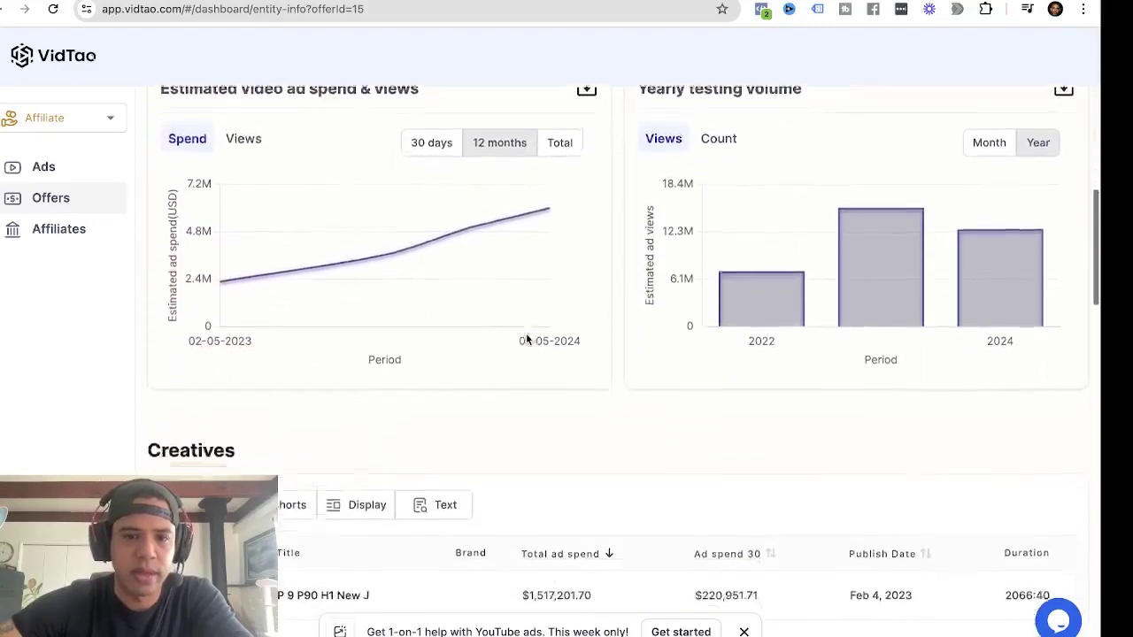
scroll(526, 336, "down", 2)
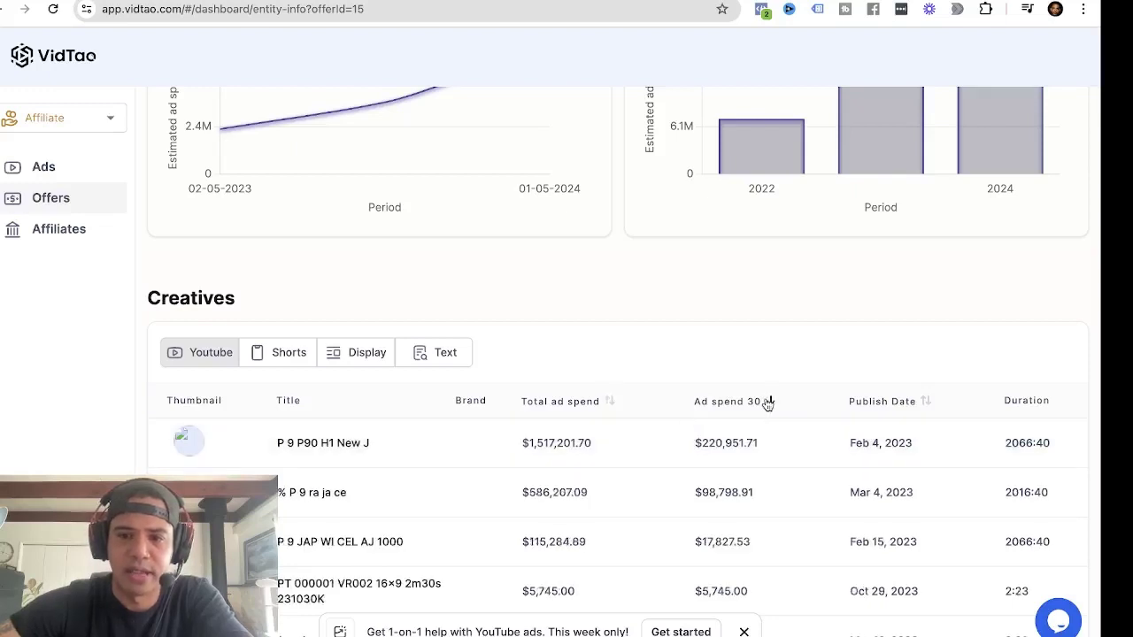
scroll(705, 482, "down", 2)
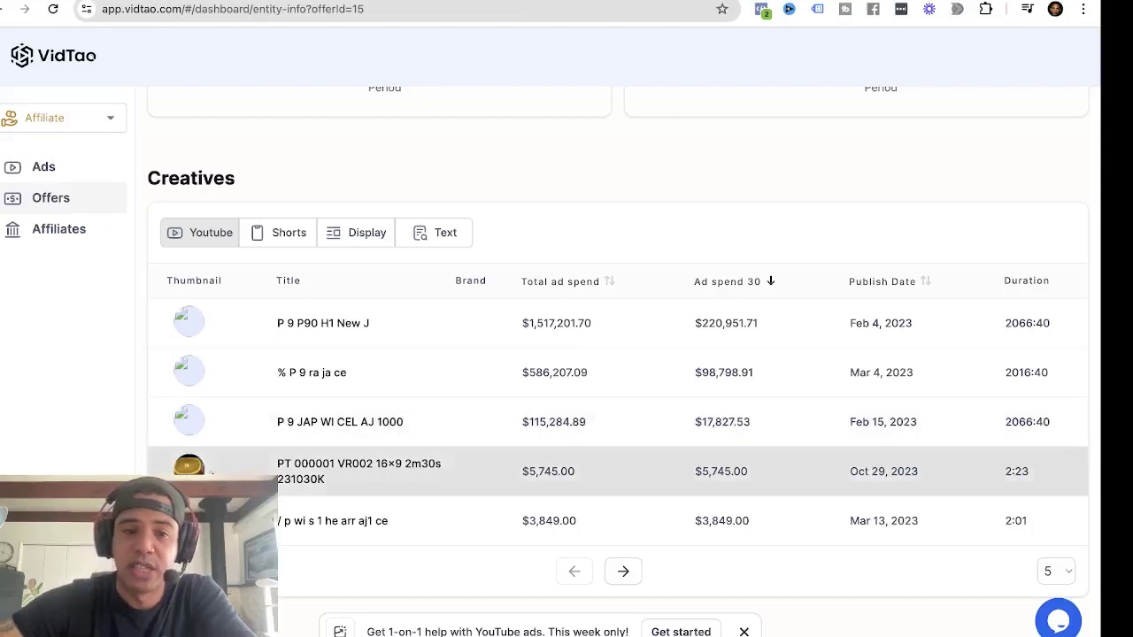
Open the creative PT 000001 VR002 16x9 2m30s 231030K, look over its details, and play and pause its opening seconds.
left_click(320, 471)
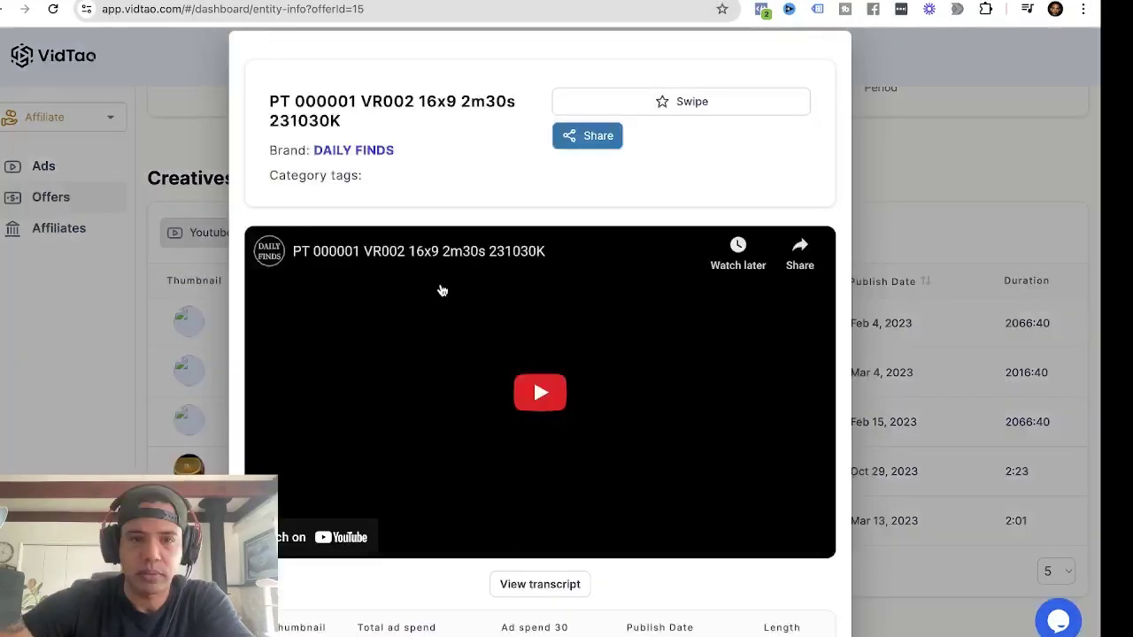
scroll(442, 292, "down", 3)
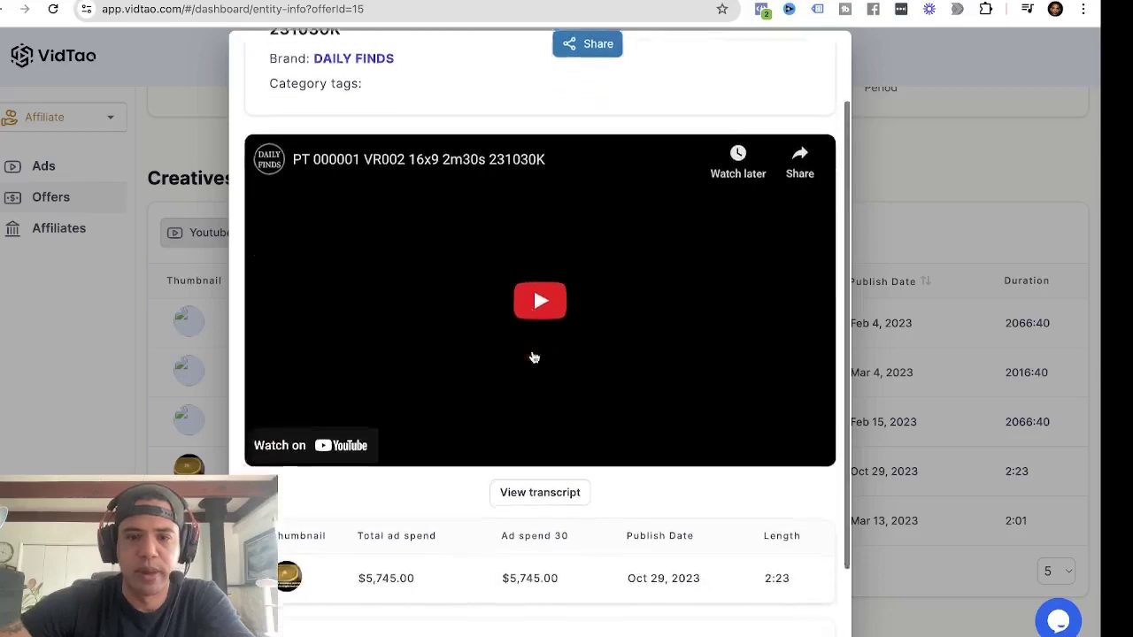
scroll(532, 346, "up", 2)
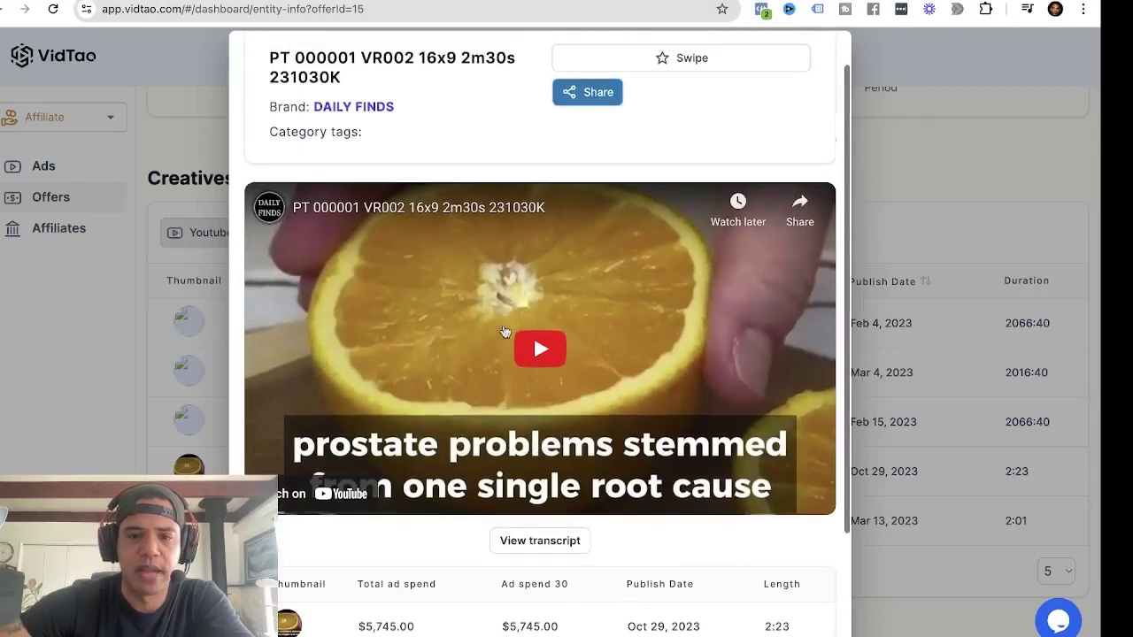
left_click(535, 350)
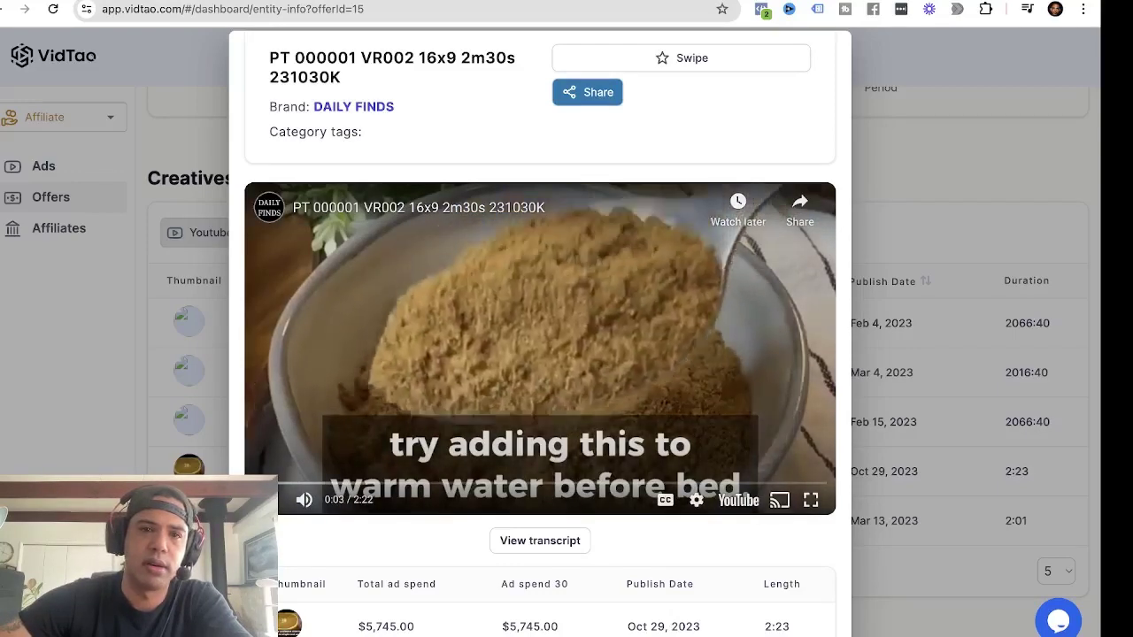
key("space")
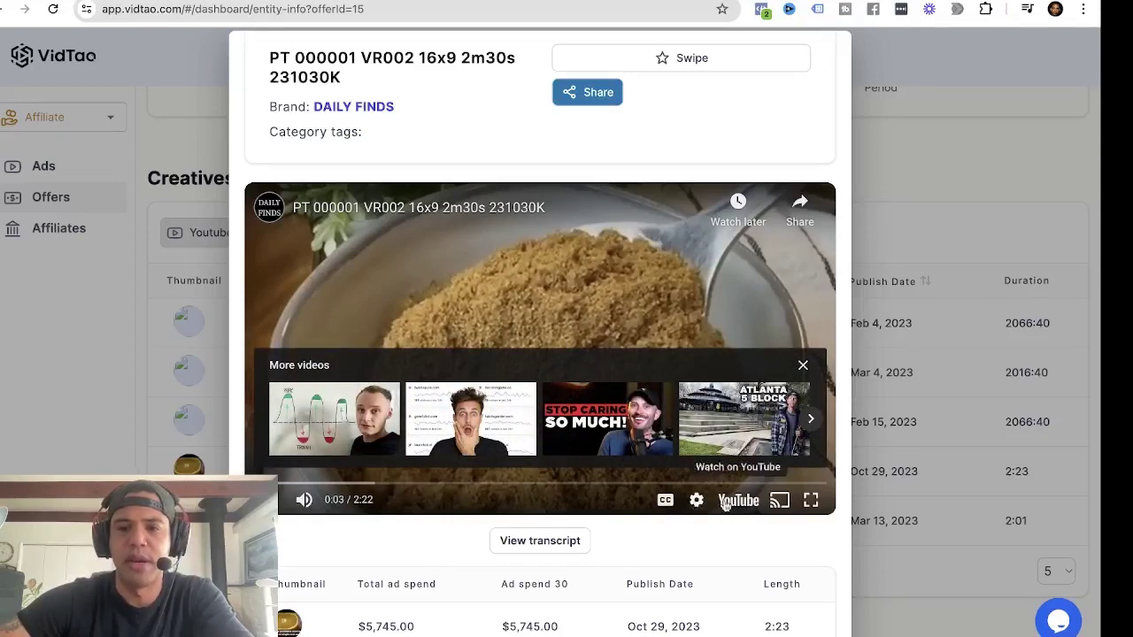
left_click_drag(761, 482, 757, 454)
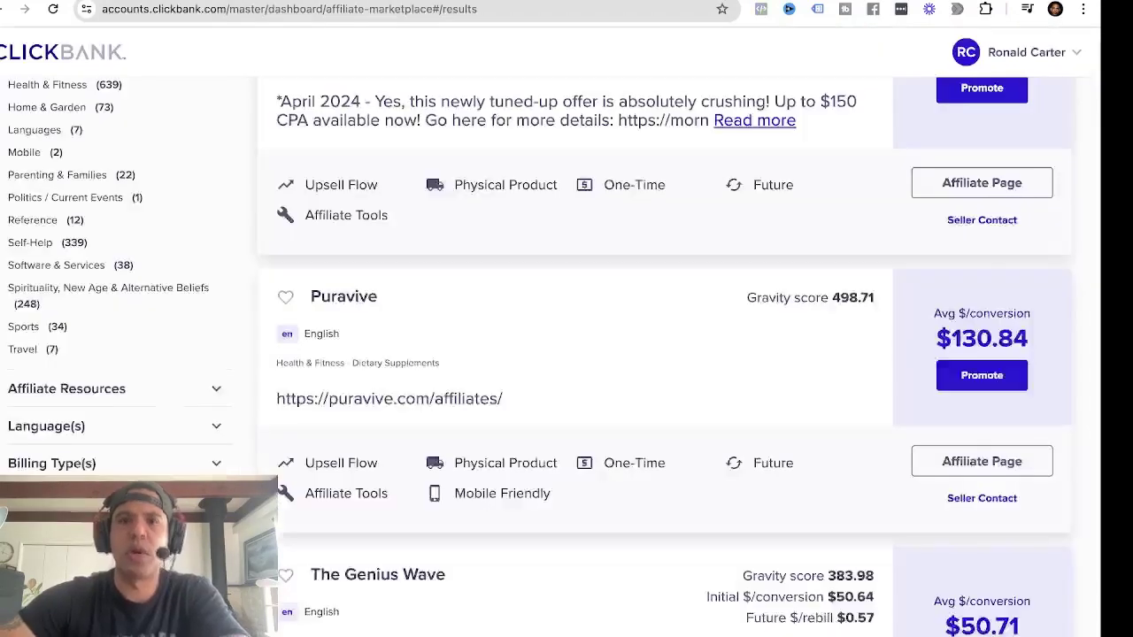
scroll(457, 235, "up", 6)
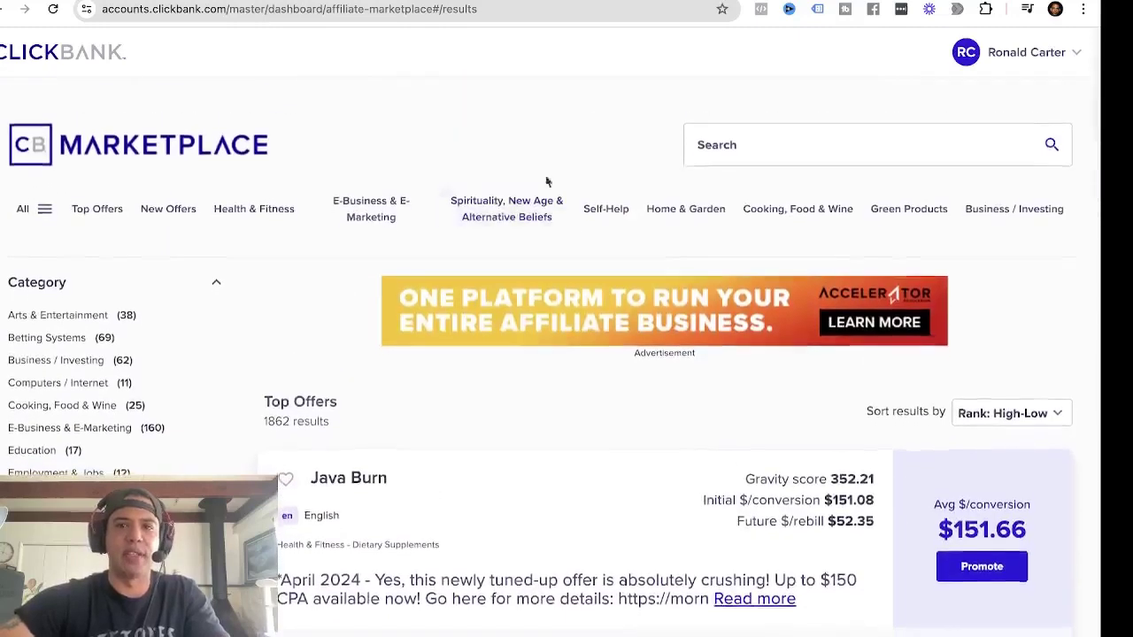
left_click(737, 141)
type("pro")
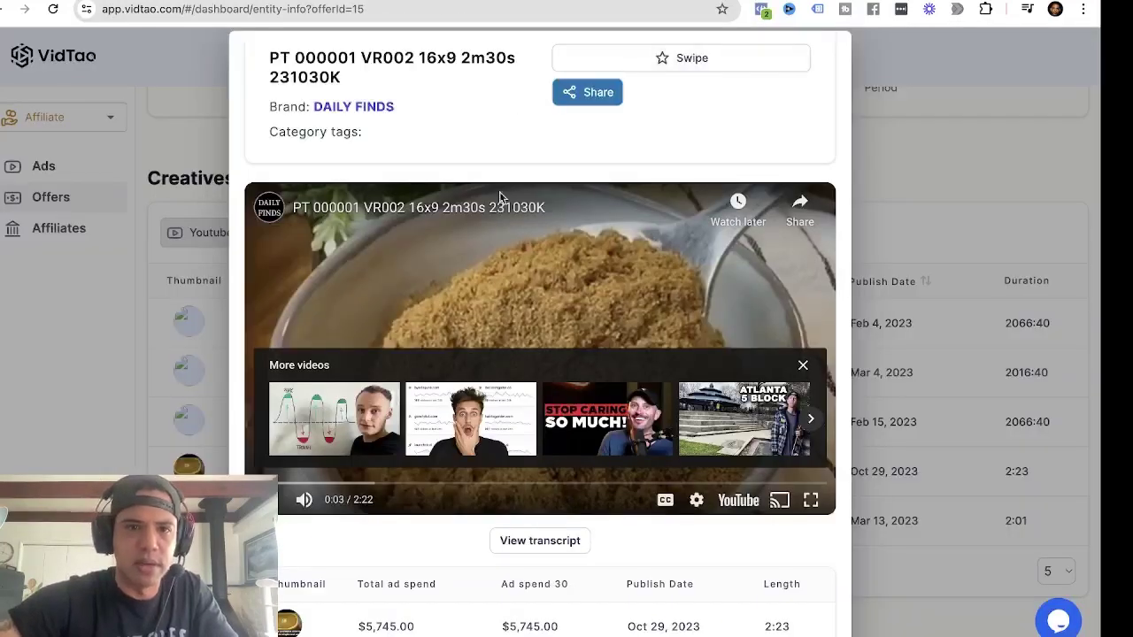
Close the creative's details in VidTao and copy the name Prostadine from the offer's title.
scroll(500, 197, "down", 1)
left_click(890, 163)
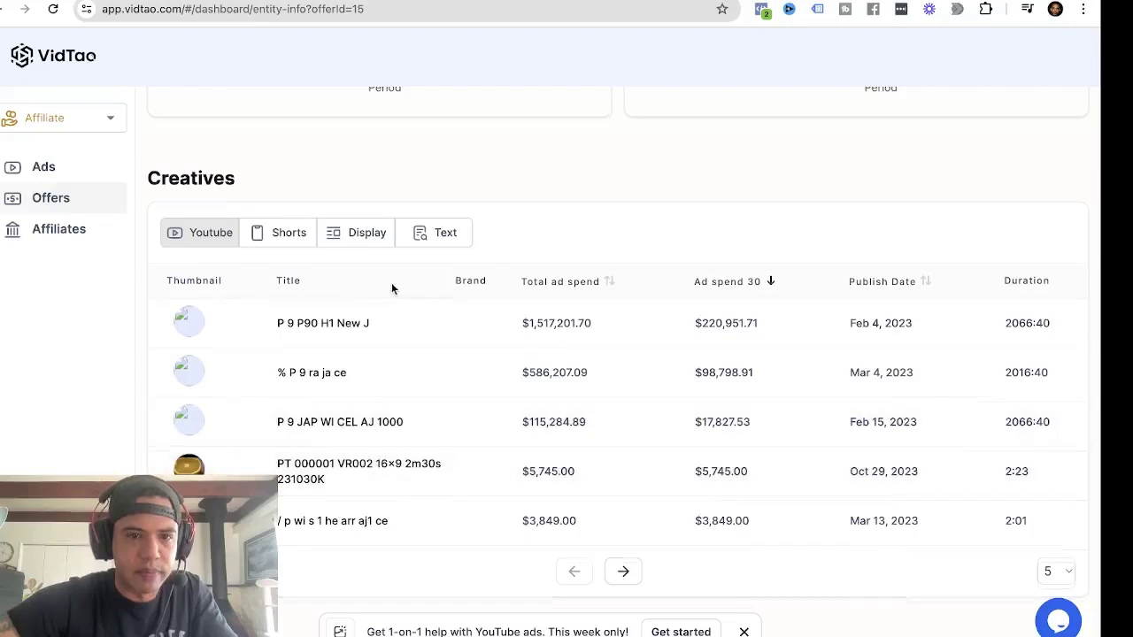
scroll(391, 289, "up", 10)
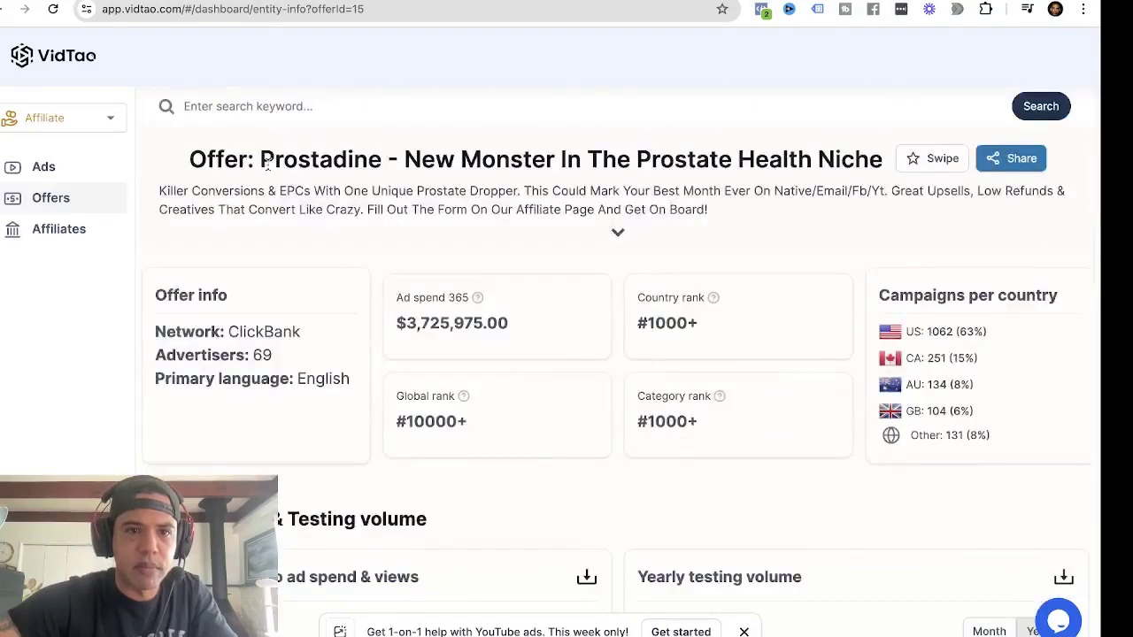
left_click_drag(261, 159, 381, 161)
key("ctrl+c")
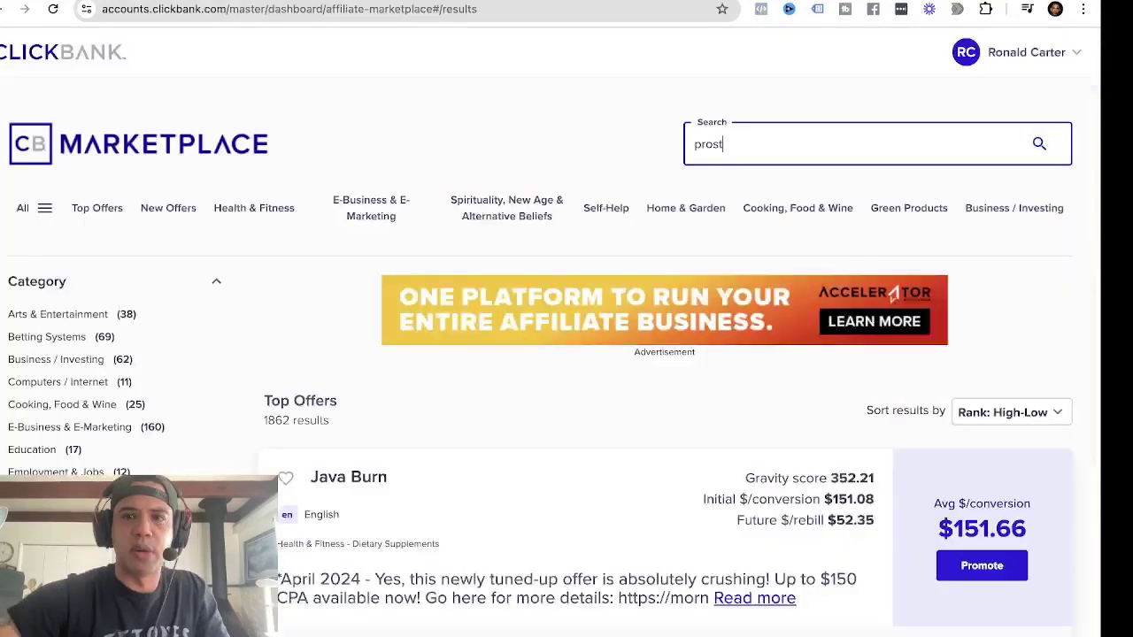
Switch to the ClickBank marketplace, replace the search text with the copied name Prostadine, and run the search.
key("BackSpace")
key("BackSpace")
key("BackSpace")
key("BackSpace")
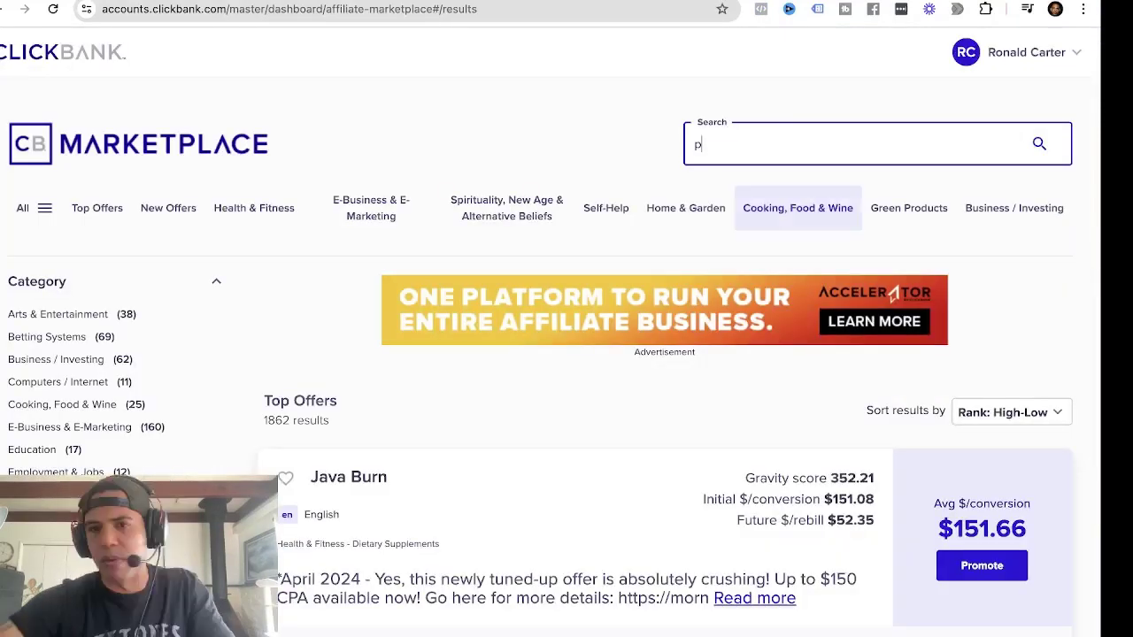
key("BackSpace")
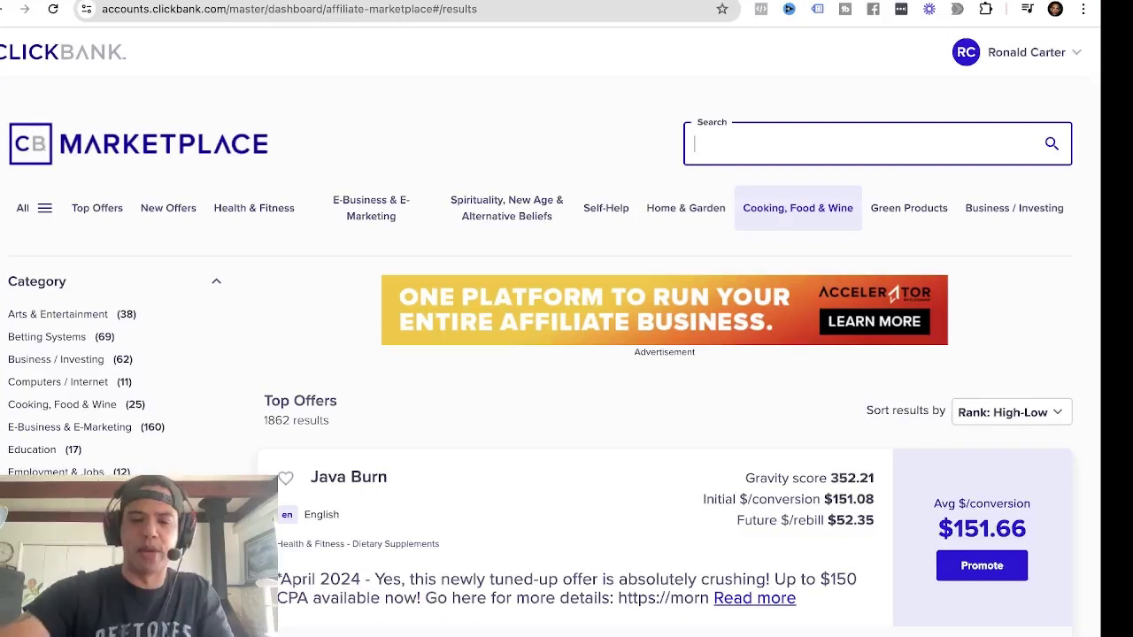
key("ctrl+v")
key("Return")
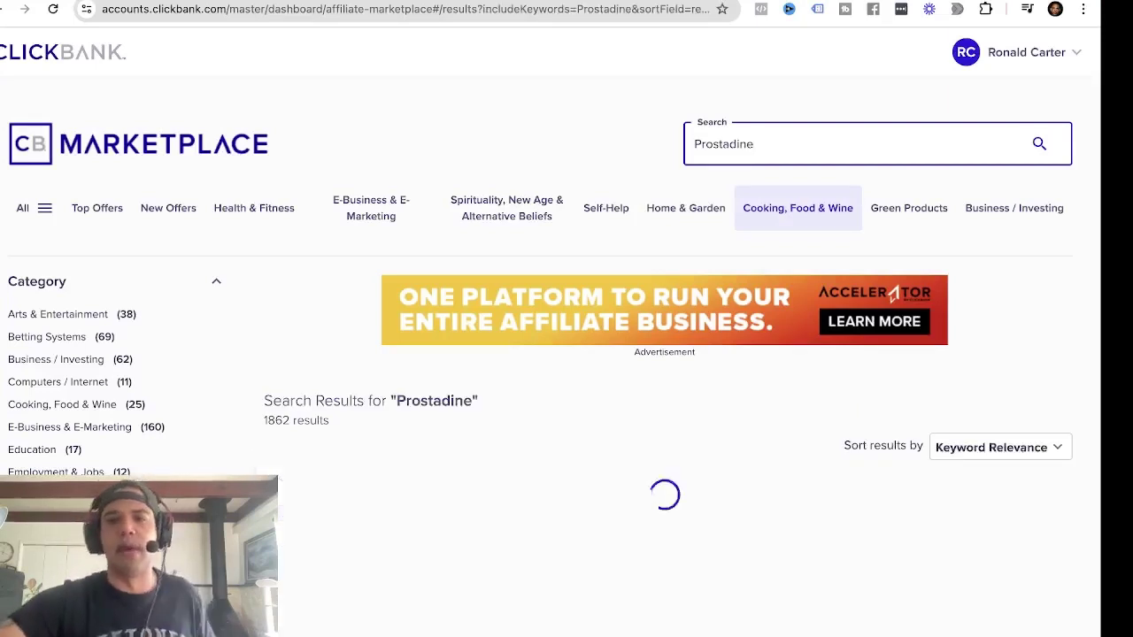
Check the Prostadine listing's gravity score, average payout per conversion and CPA note, and view its affiliate page.
scroll(717, 467, "down", 5)
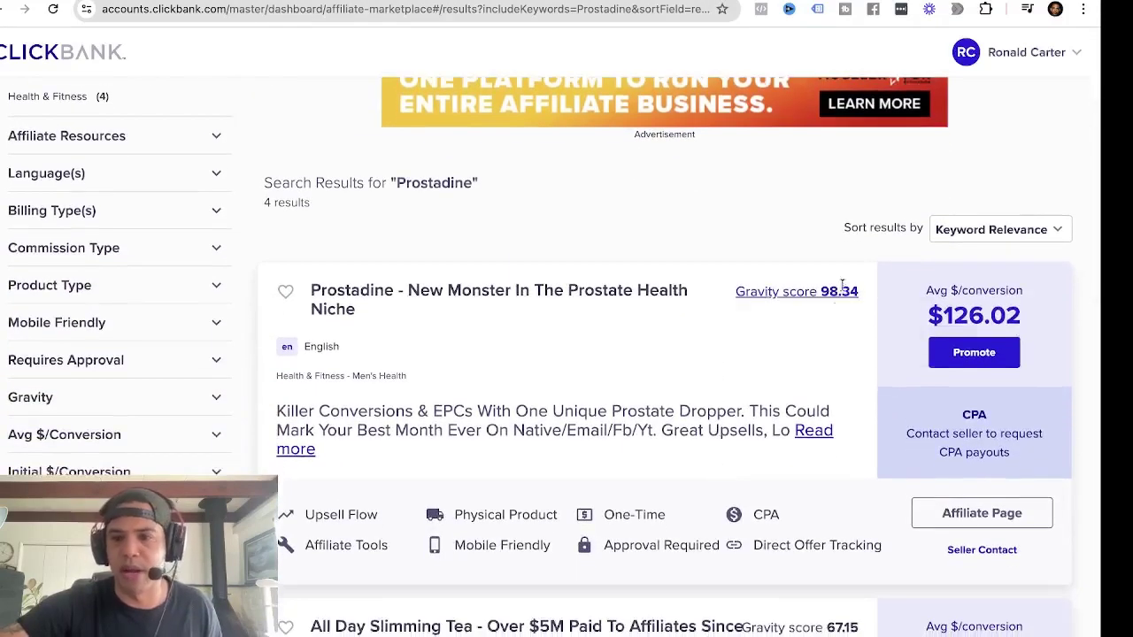
mouse_move(836, 292)
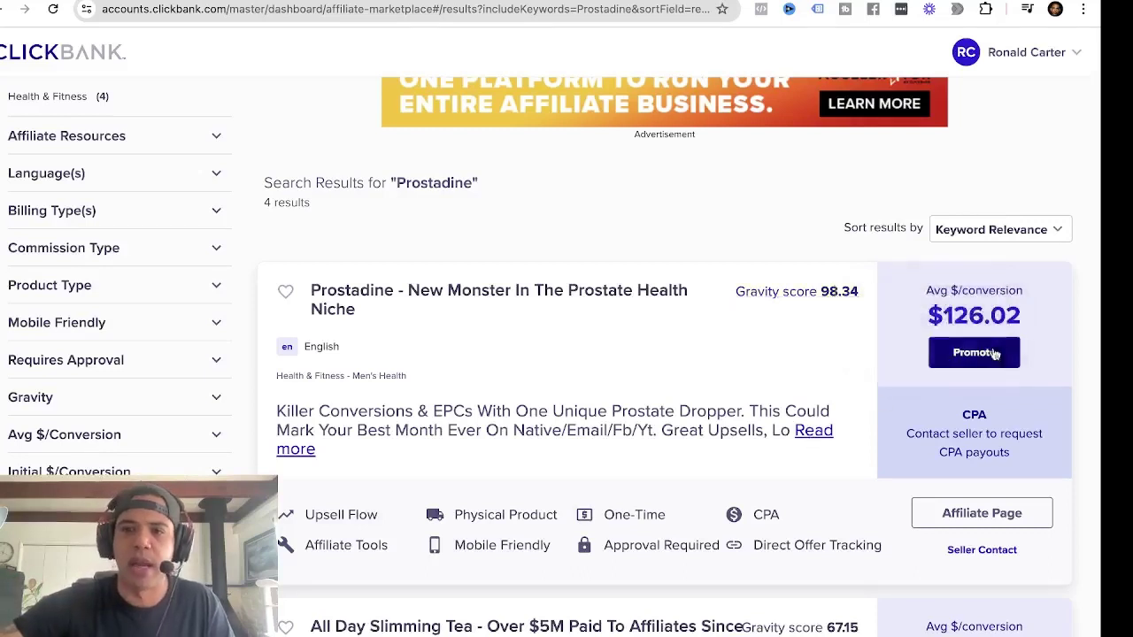
mouse_move(959, 323)
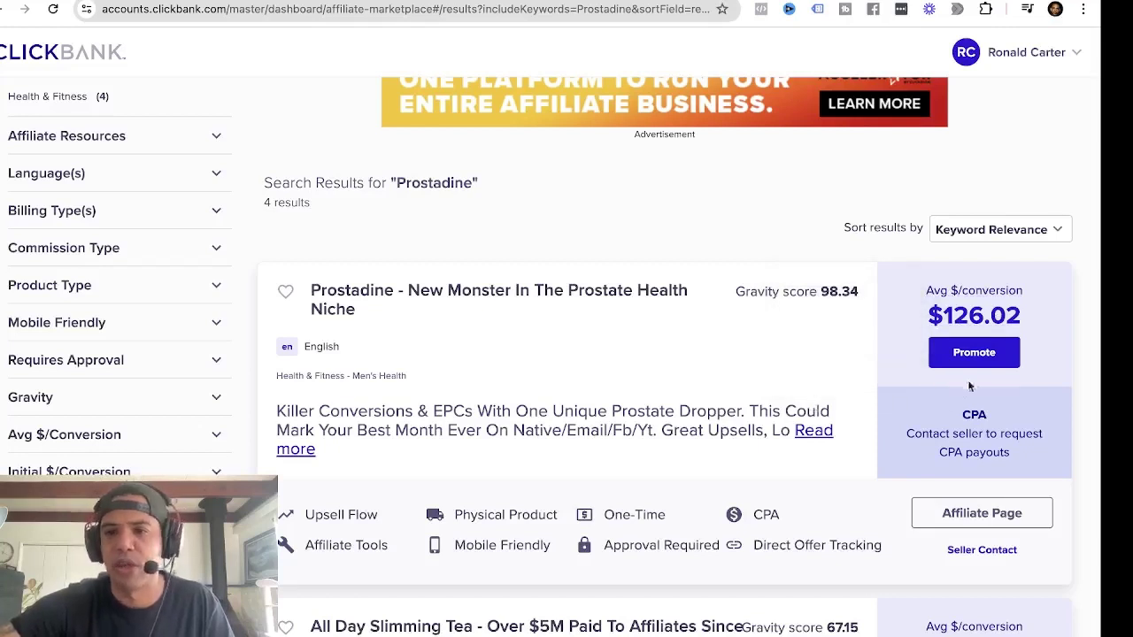
left_click(966, 515)
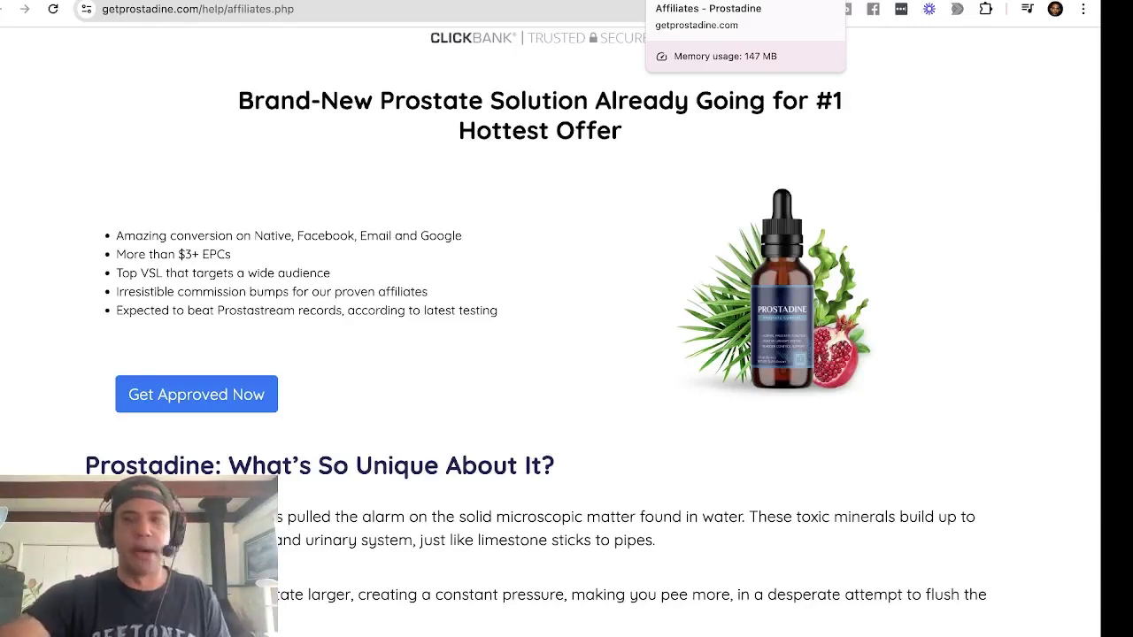
left_click(1045, 0)
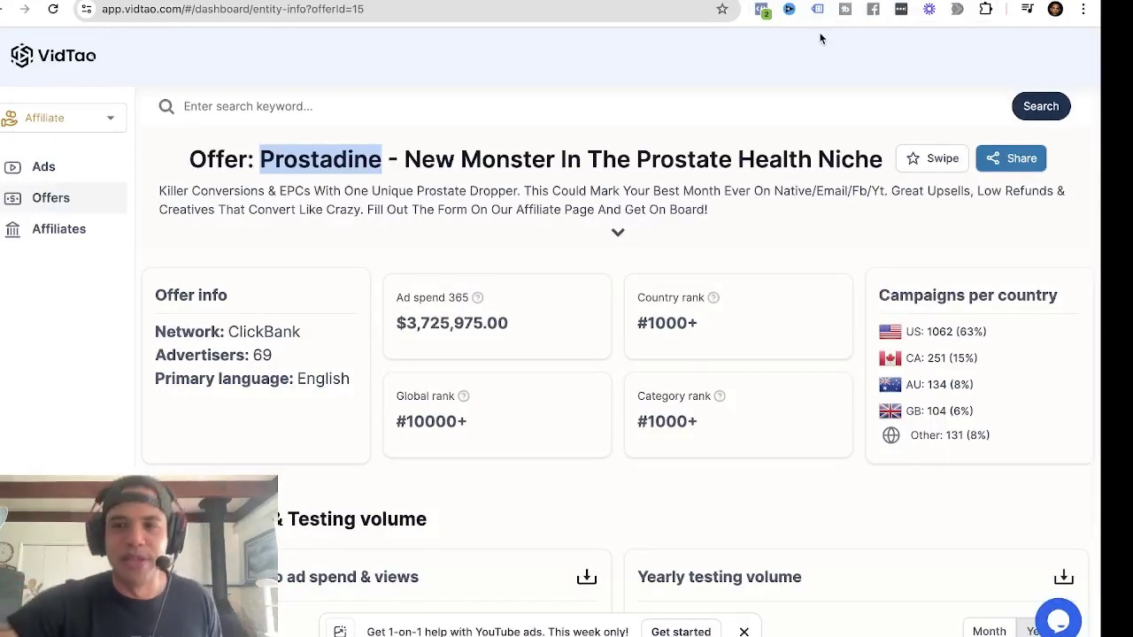
Return to VidTao, reopen the creative PT 000001 VR002 16x9 2m30s 231030K, show its transcript, and copy the full transcript.
scroll(659, 332, "down", 10)
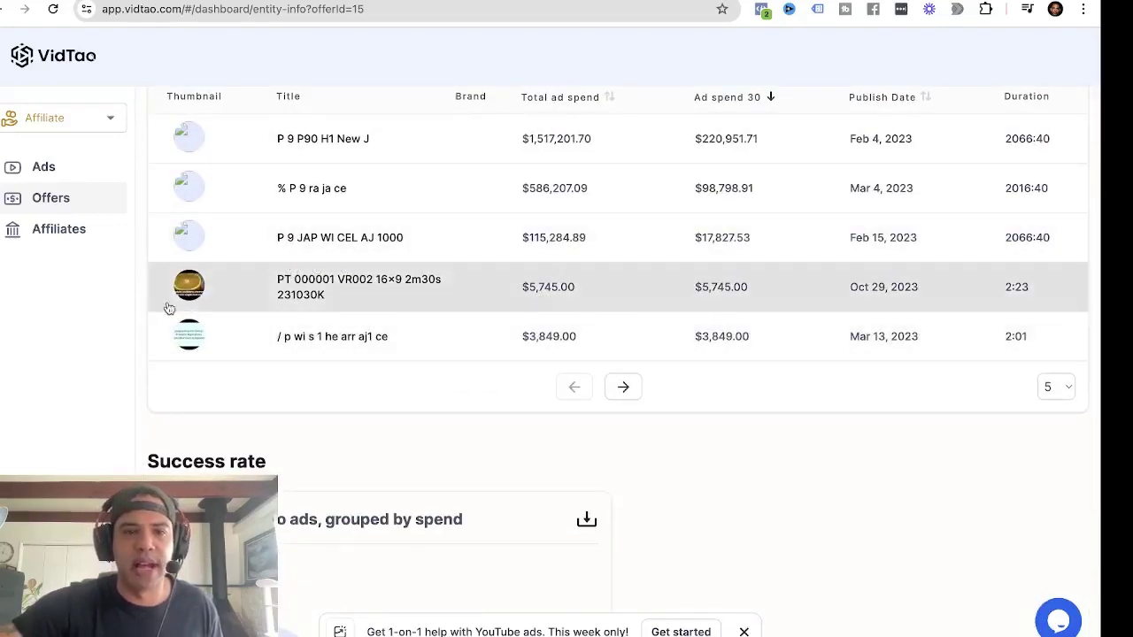
left_click(325, 283)
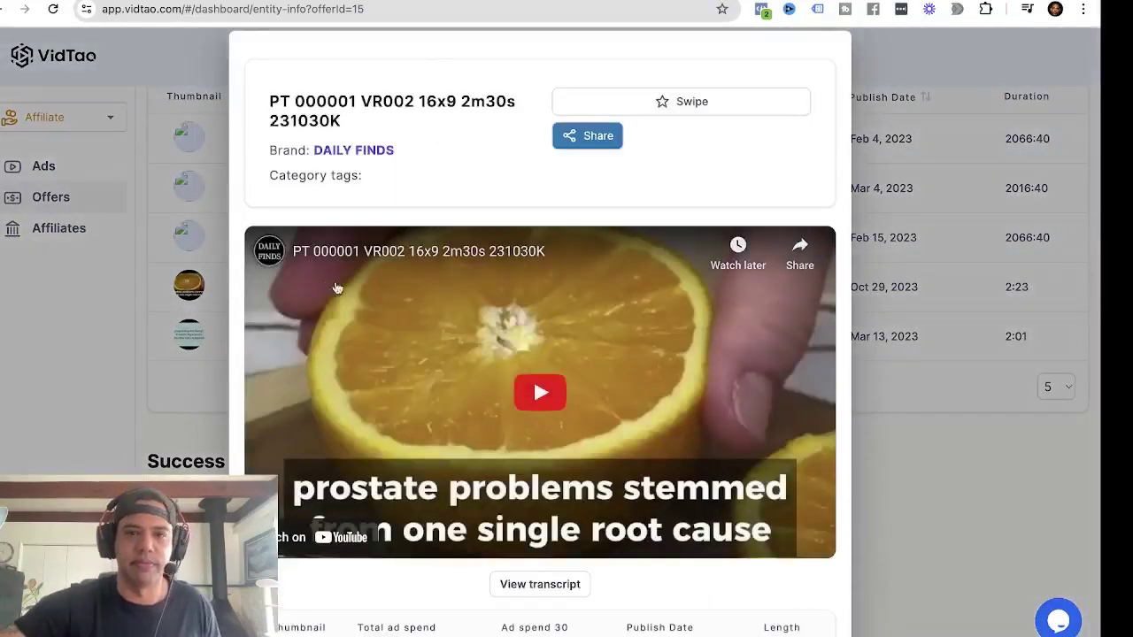
left_click(540, 584)
scroll(575, 496, "down", 5)
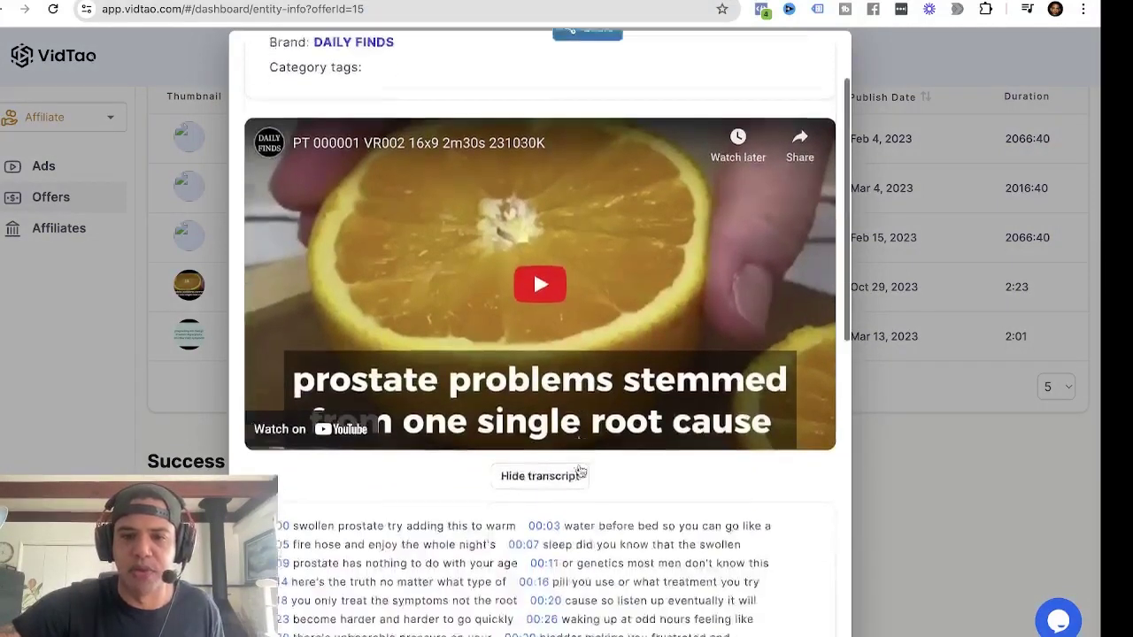
scroll(579, 471, "down", 3)
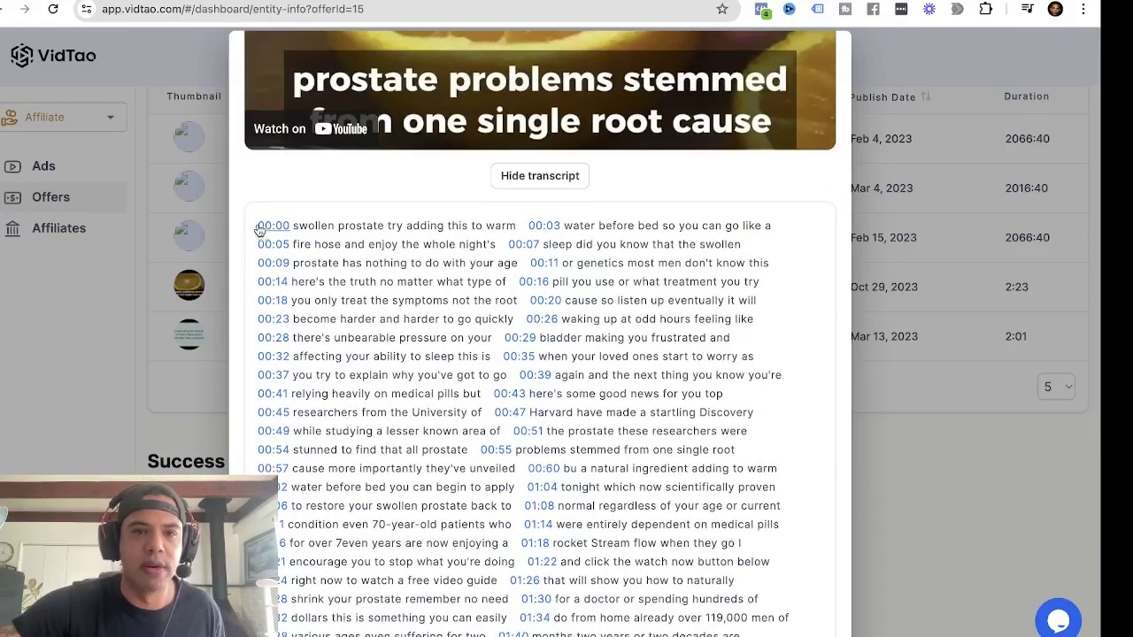
left_click_drag(252, 228, 654, 440)
left_click_drag(573, 400, 489, 408)
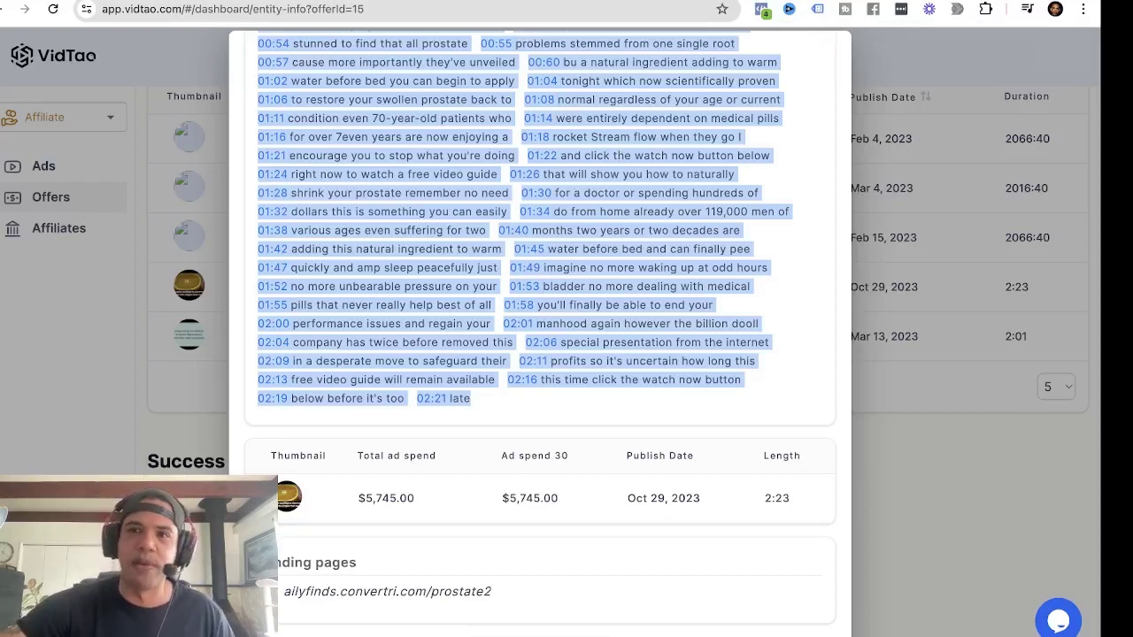
Switch to Visla and create a new video that starts from Text.
key("ctrl+Tab")
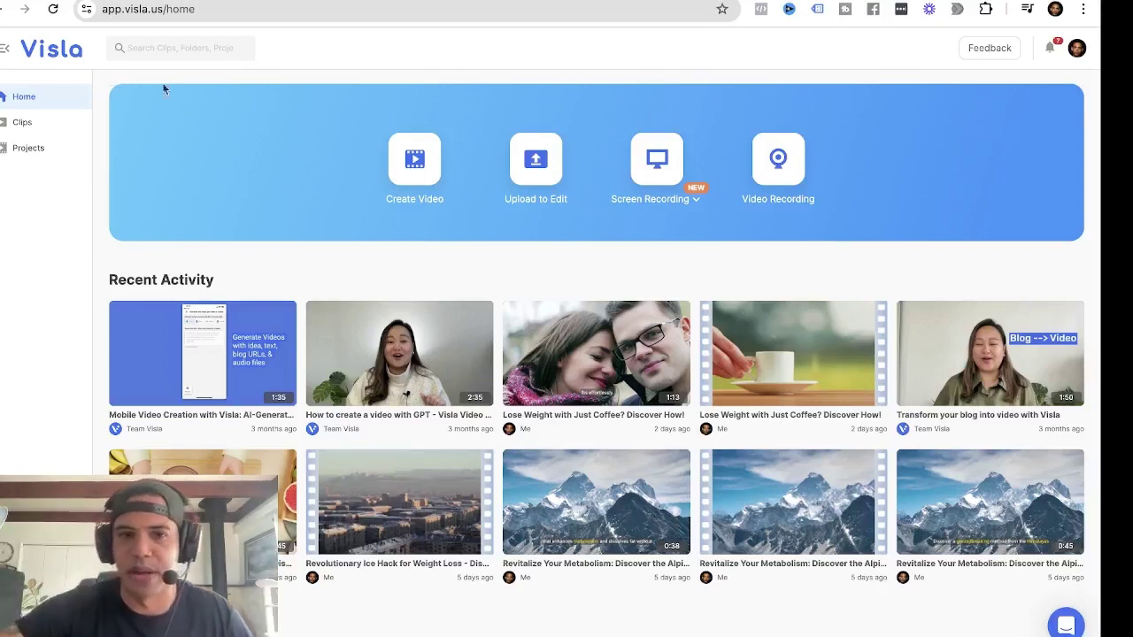
left_click(420, 162)
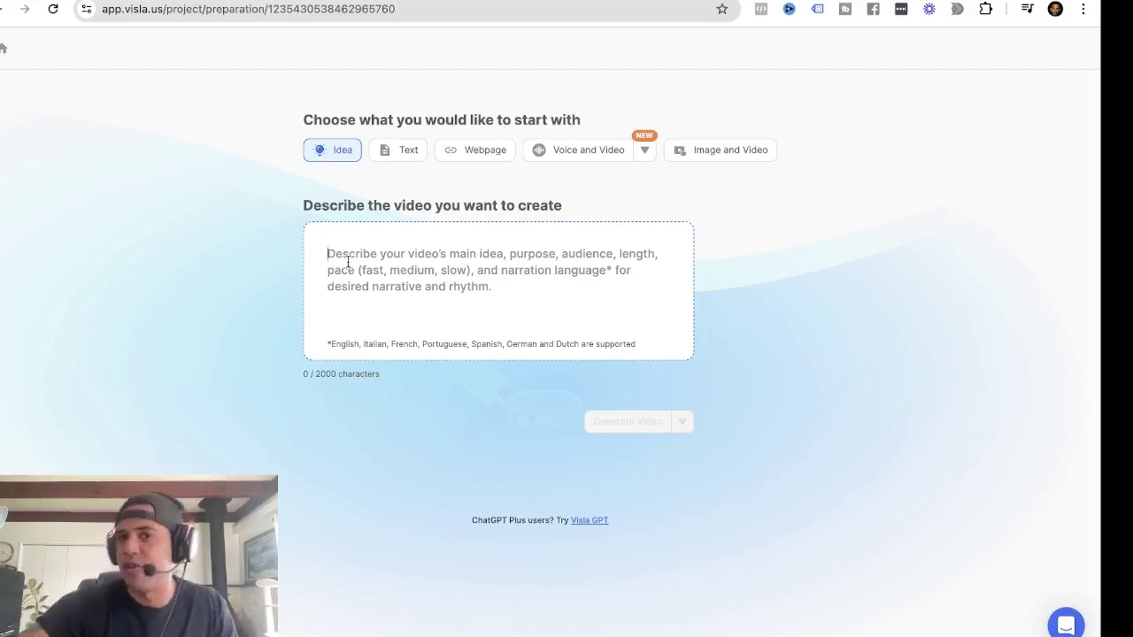
left_click(407, 152)
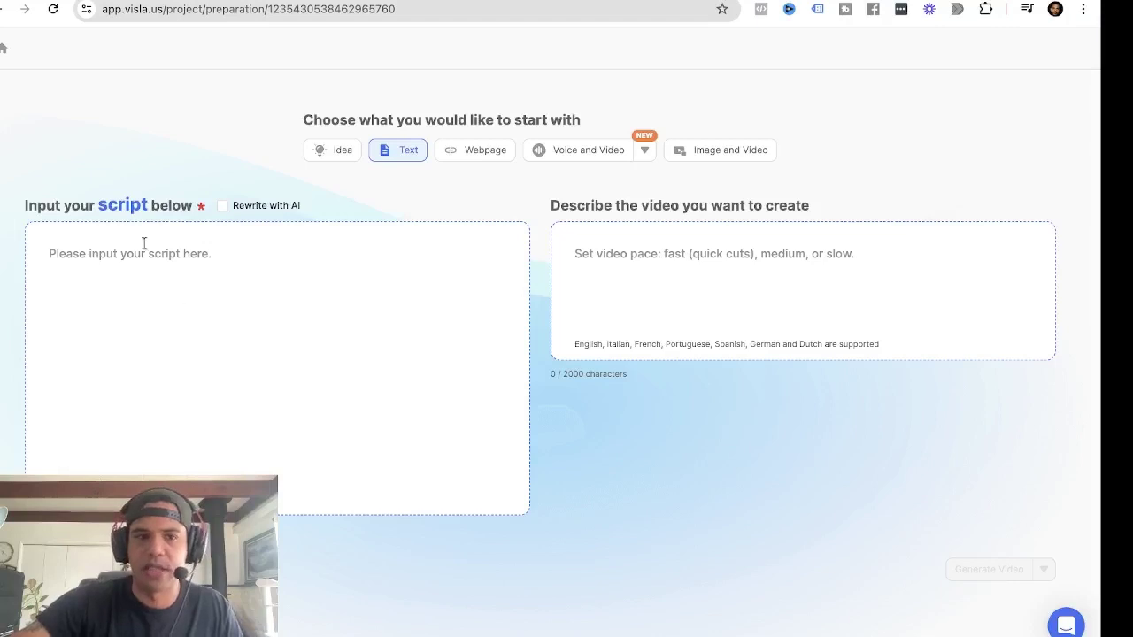
Paste the copied ad transcript in as the video's script and enable Rewrite with AI.
left_click(95, 254)
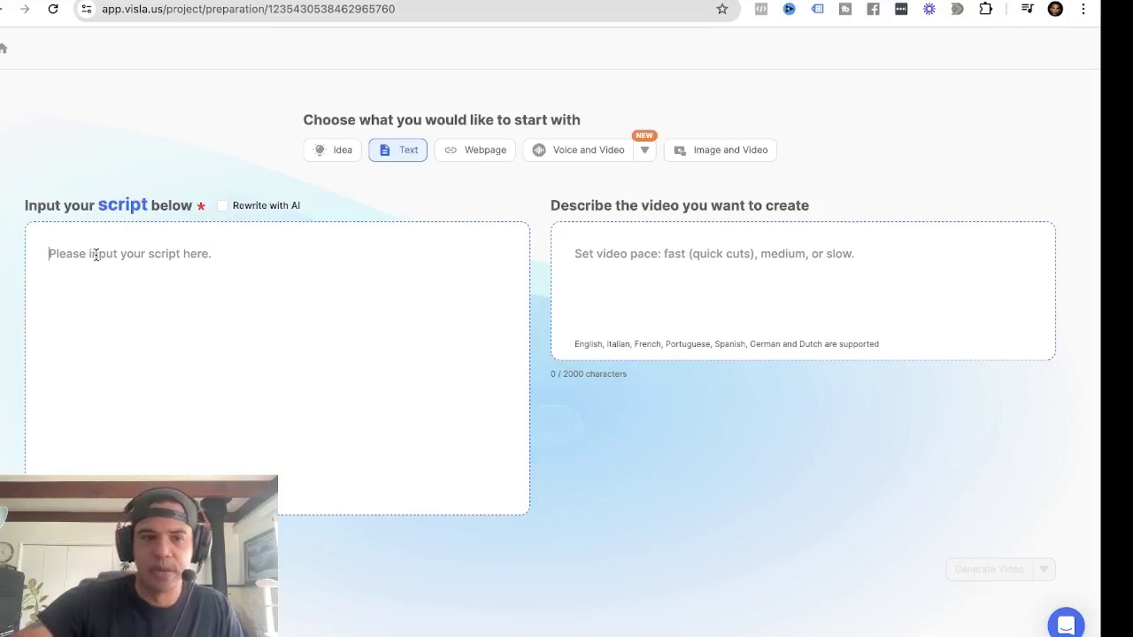
key("ctrl+v")
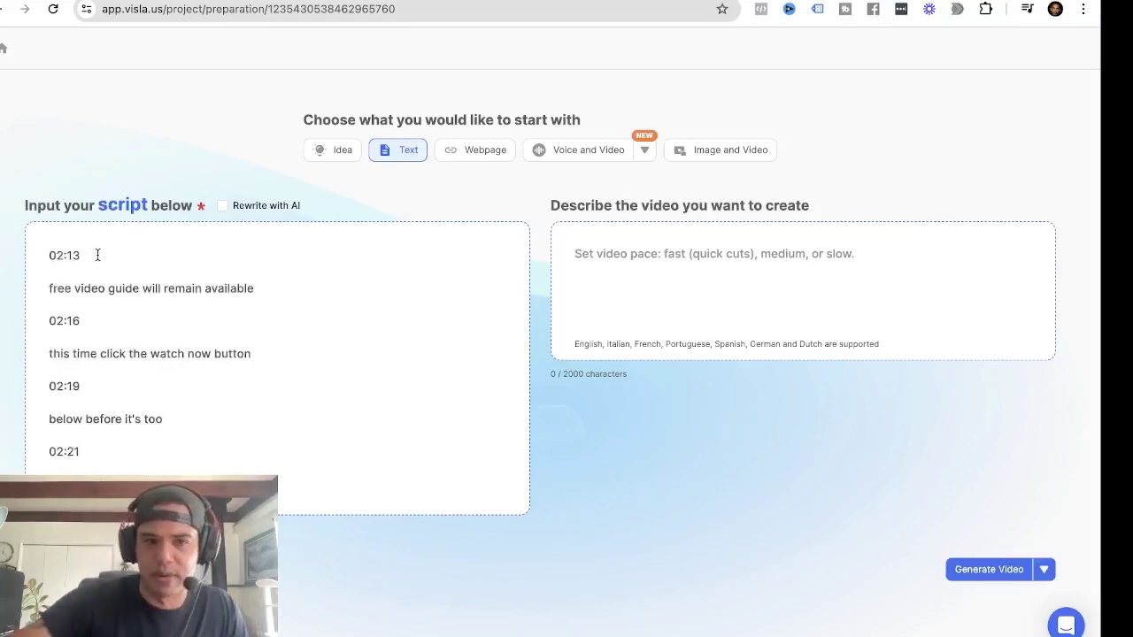
left_click(222, 206)
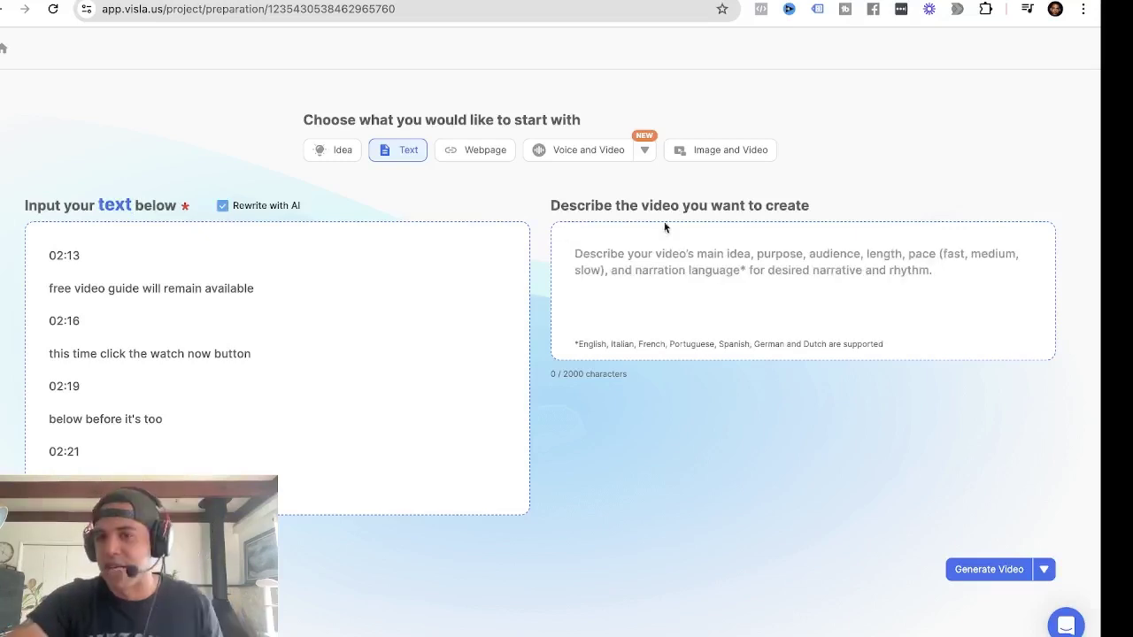
Begin the video description with "Create a Youtube ad that compels views to click the watch now button".
left_click(644, 251)
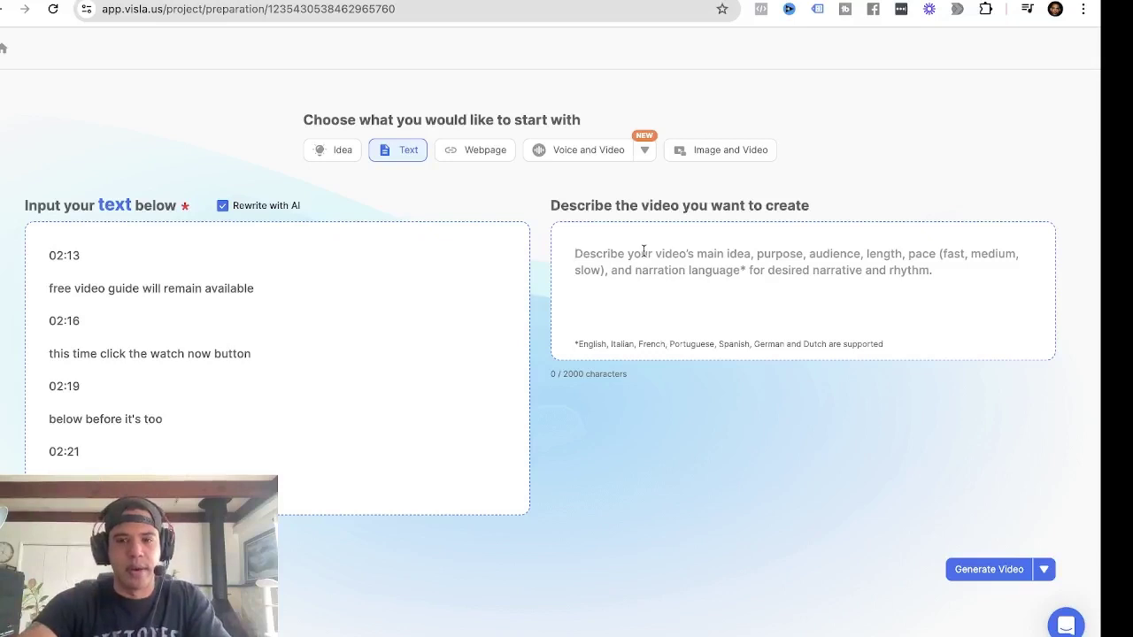
type("Create ")
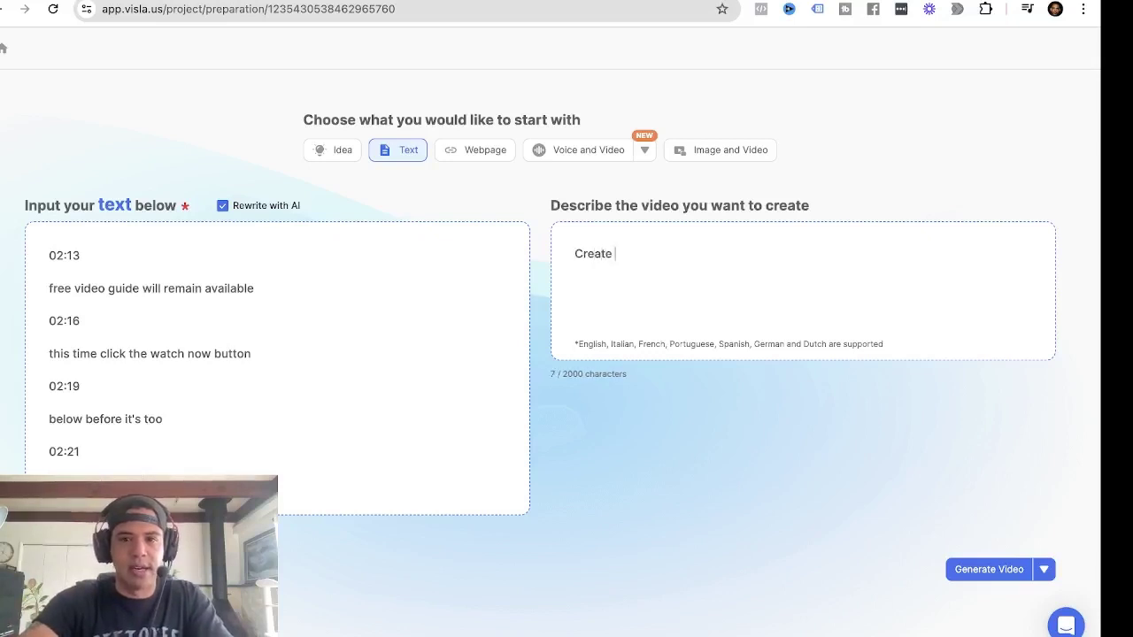
type("a Youtube ad thqt")
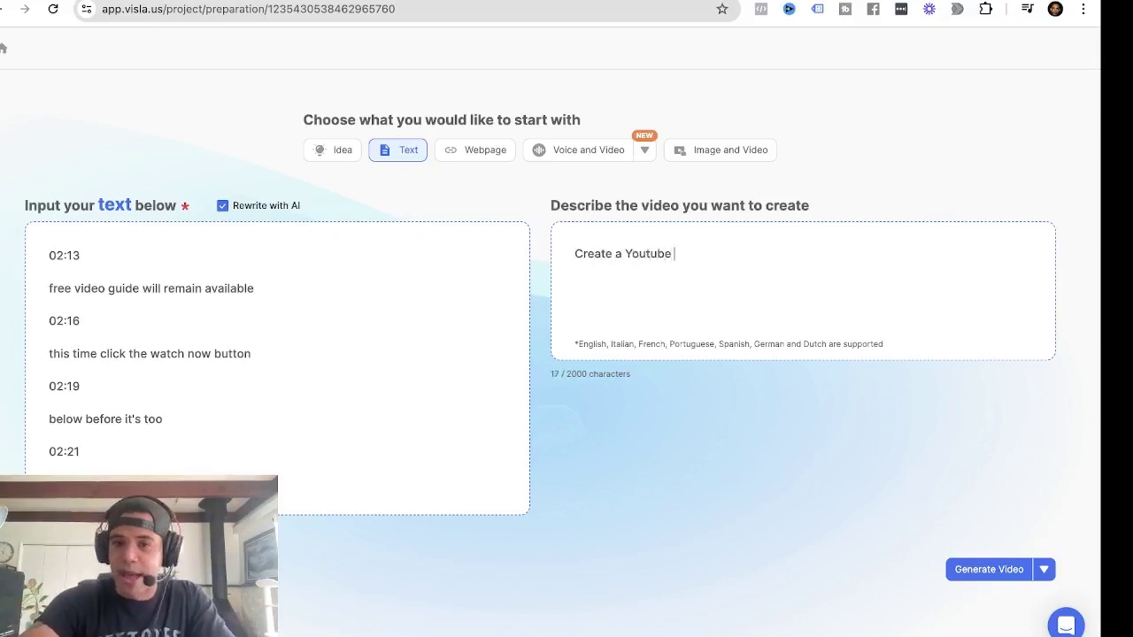
key("BackSpace")
key("BackSpace")
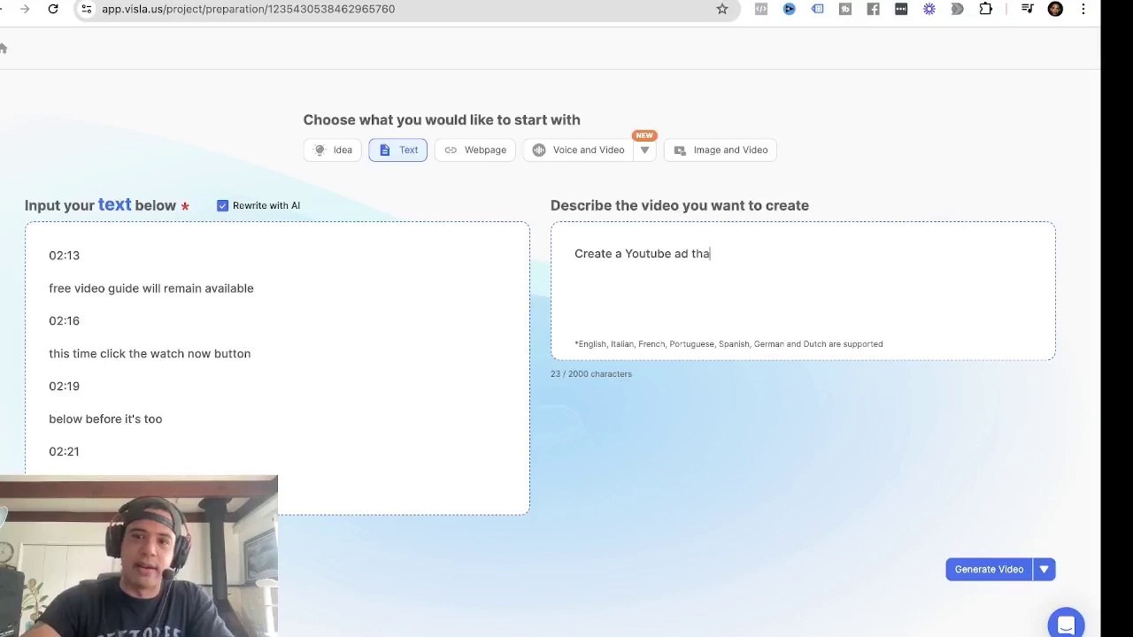
type("at cp,[")
key("BackSpace")
key("BackSpace")
key("BackSpace")
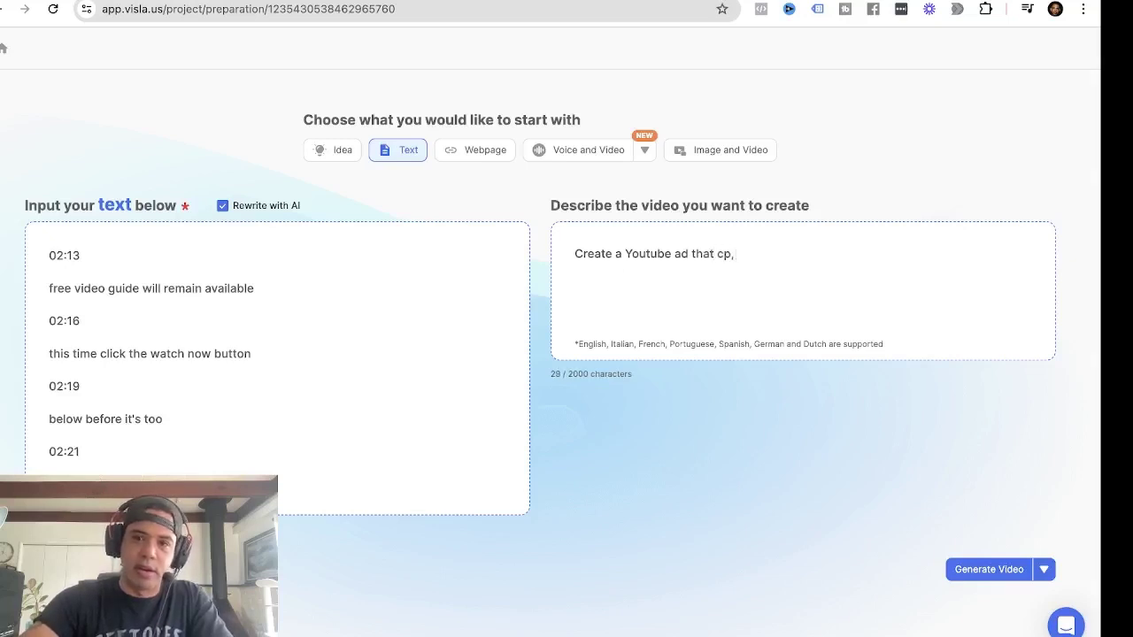
type("op")
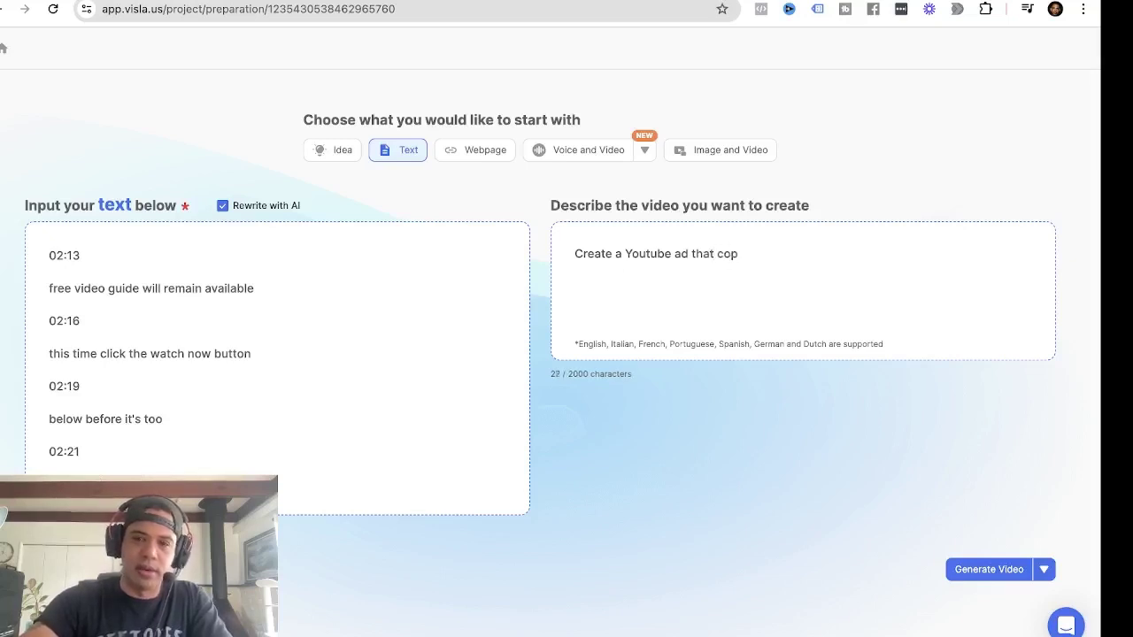
key("BackSpace")
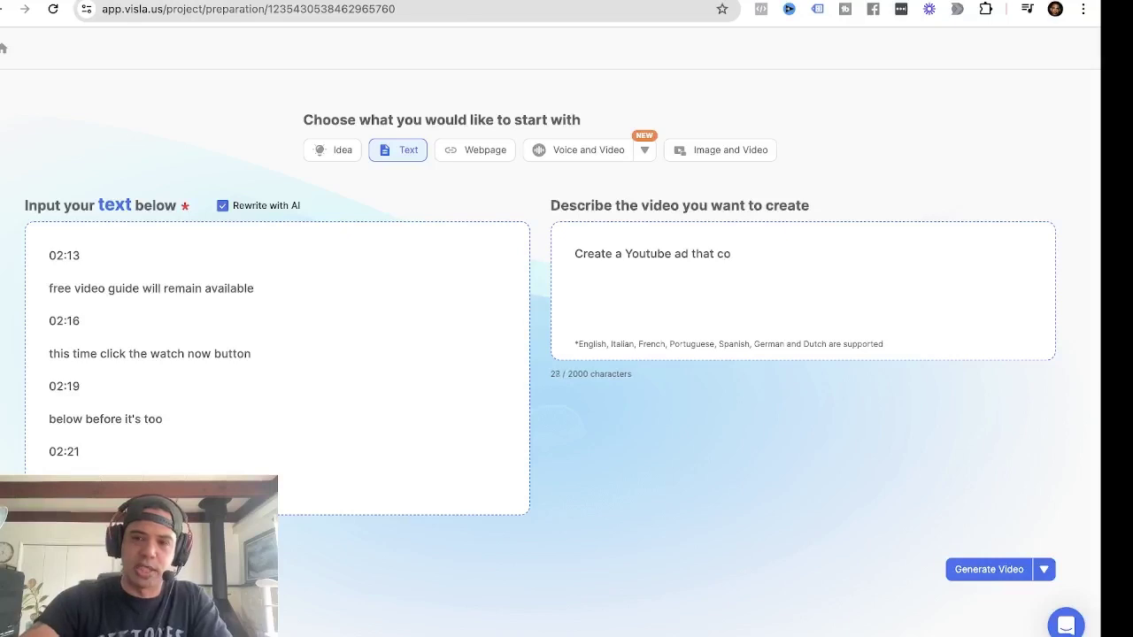
type("mpels")
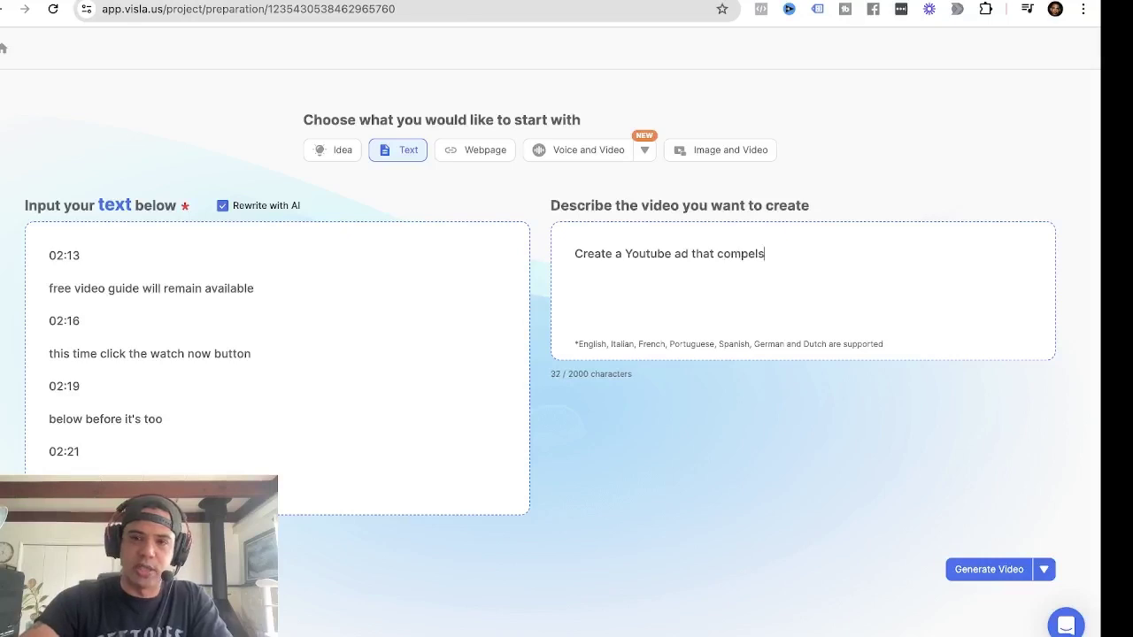
type(" views to ")
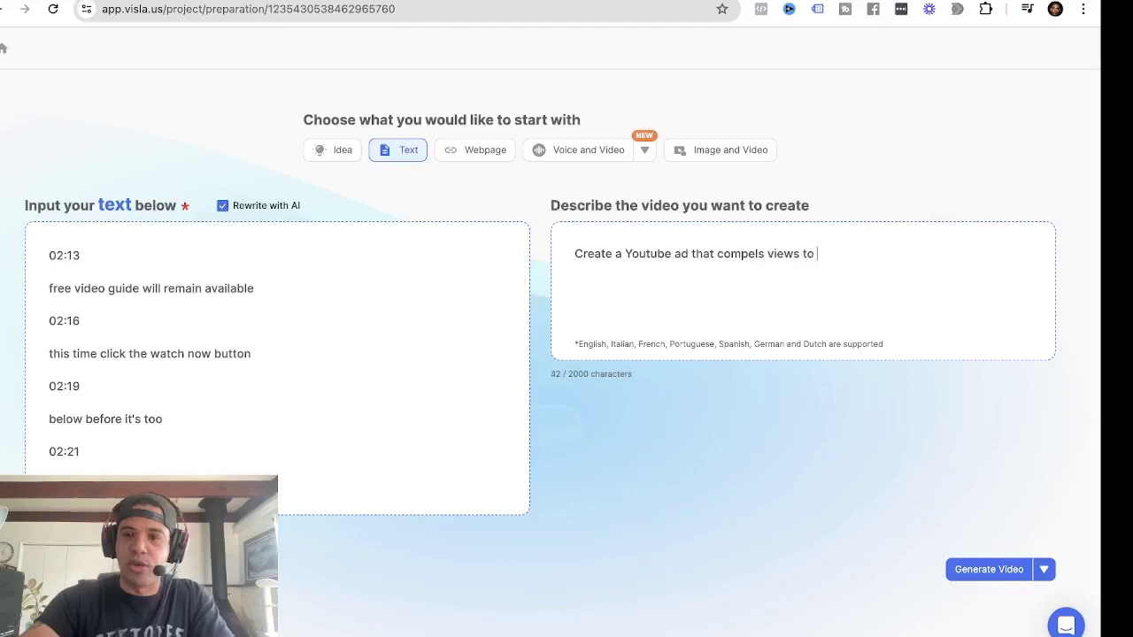
type("click the ")
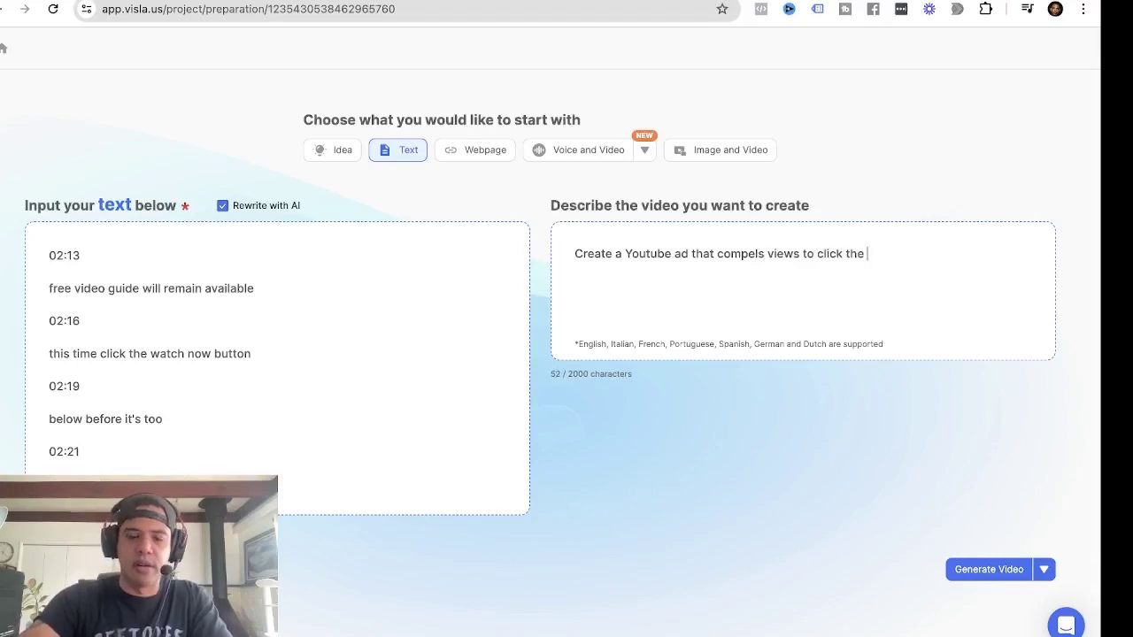
type("watch now ")
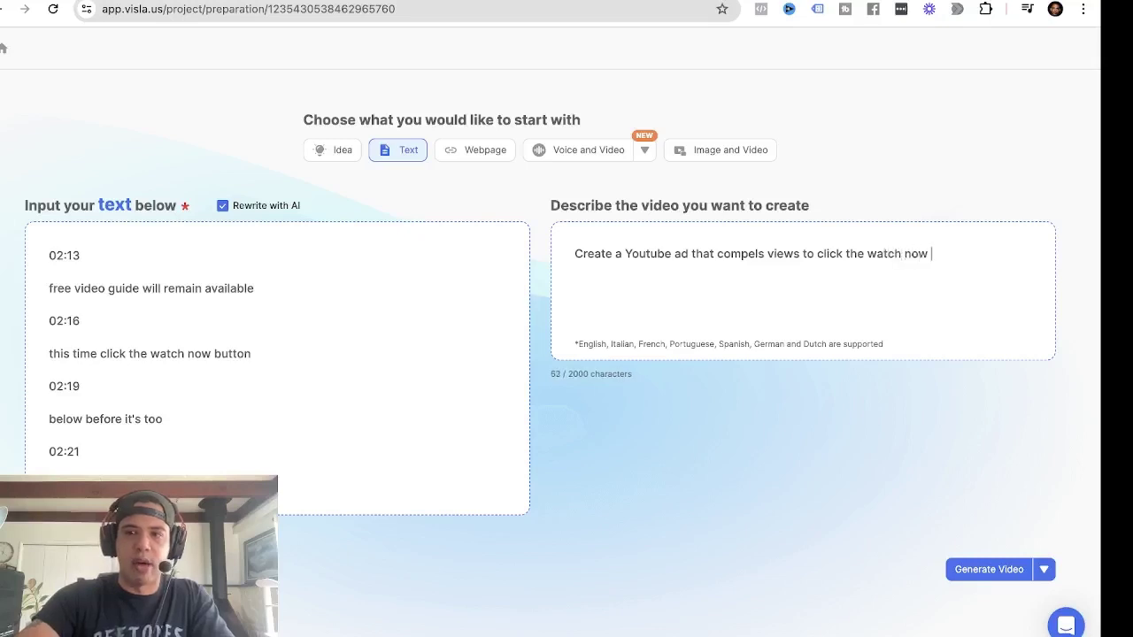
type("button and ")
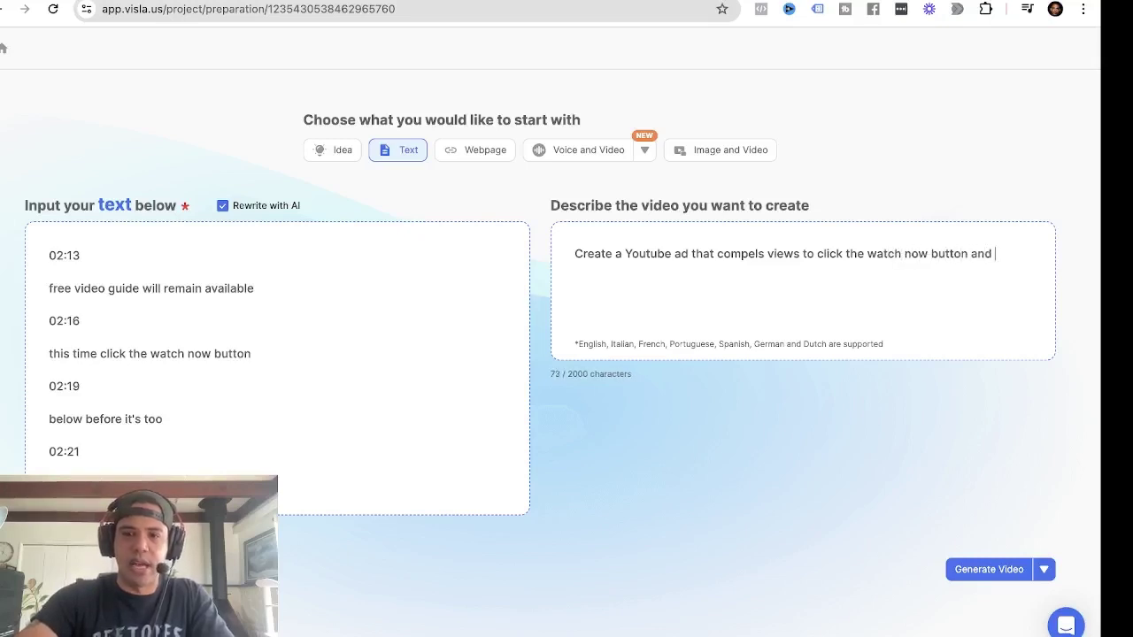
Complete the description with "and watch the full video about the product and how it can help them", and generate the video.
type("watch the ")
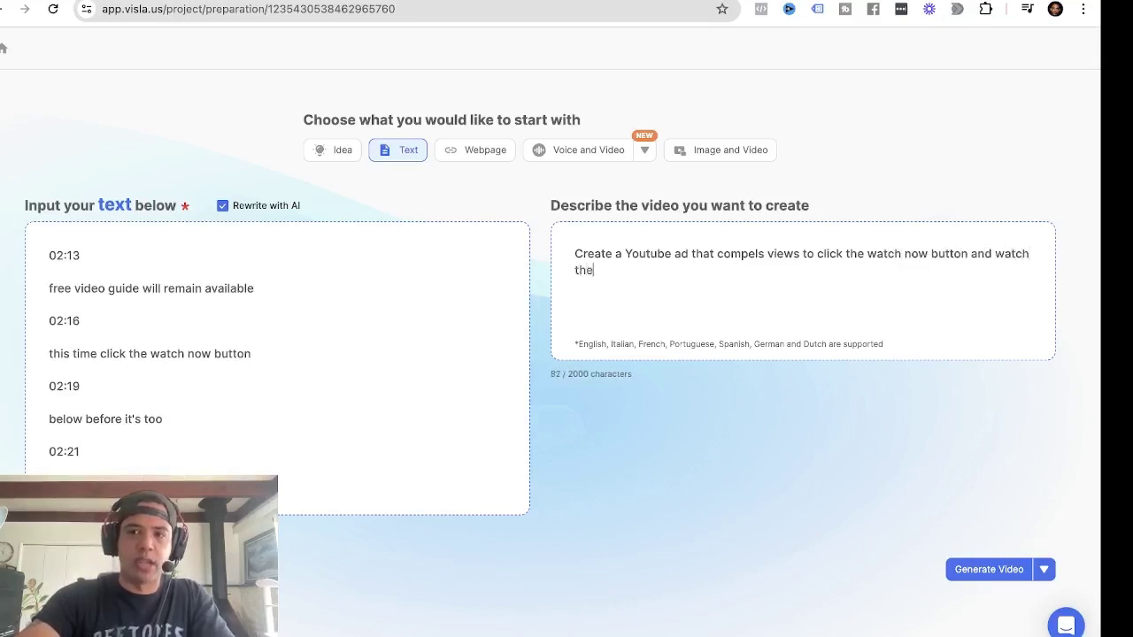
type("full video")
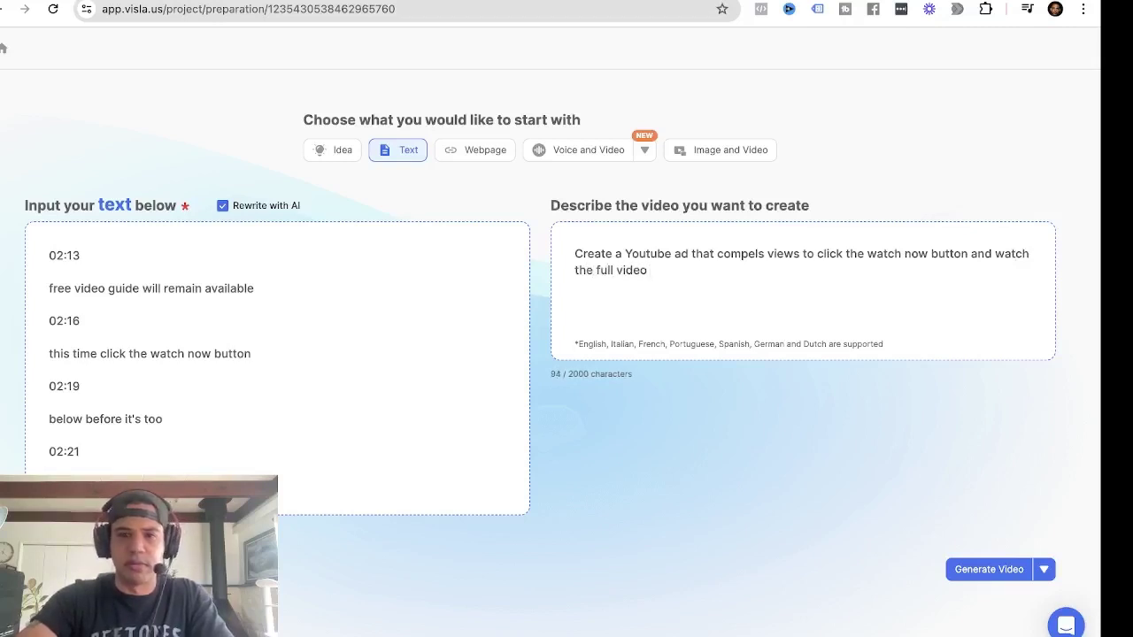
type(" about t")
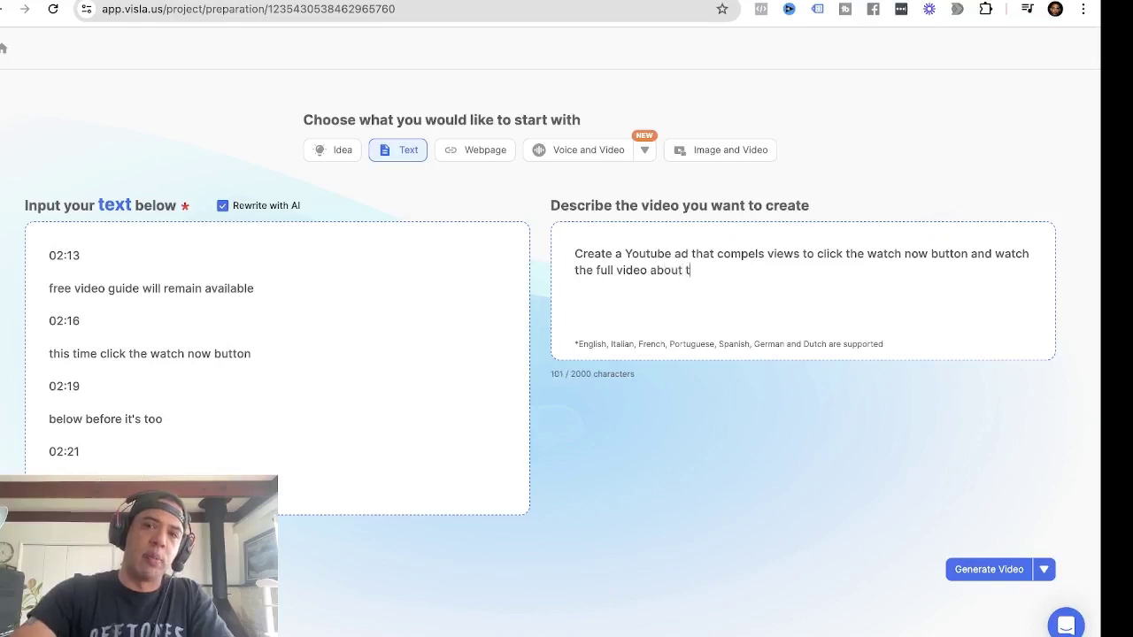
type("he product a")
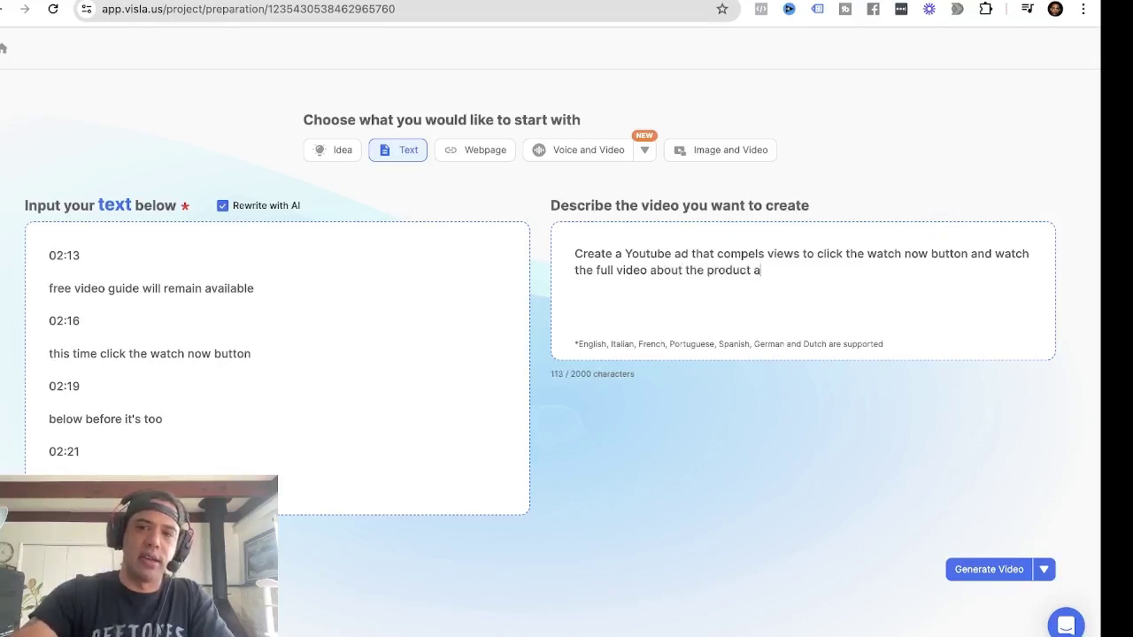
type("nd how it can he")
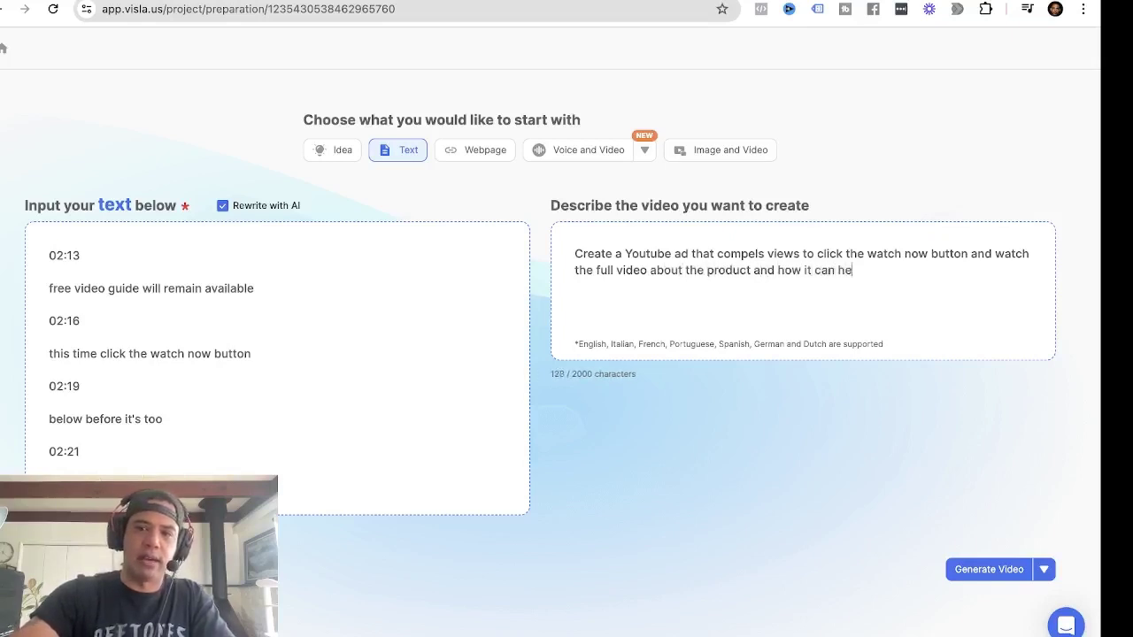
type("lp them")
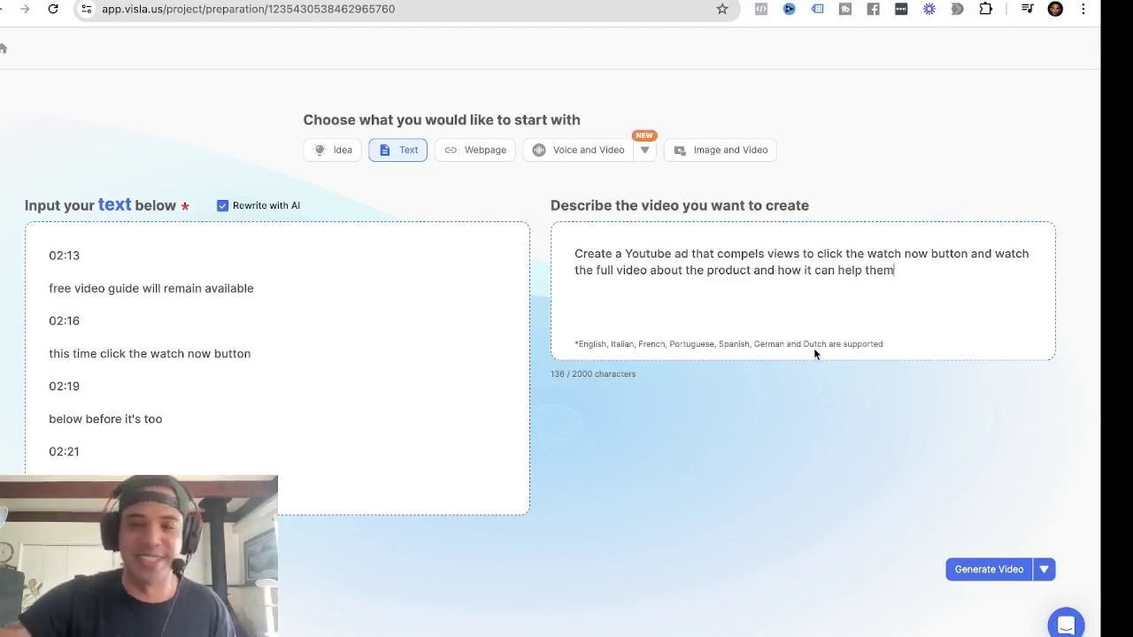
left_click(985, 572)
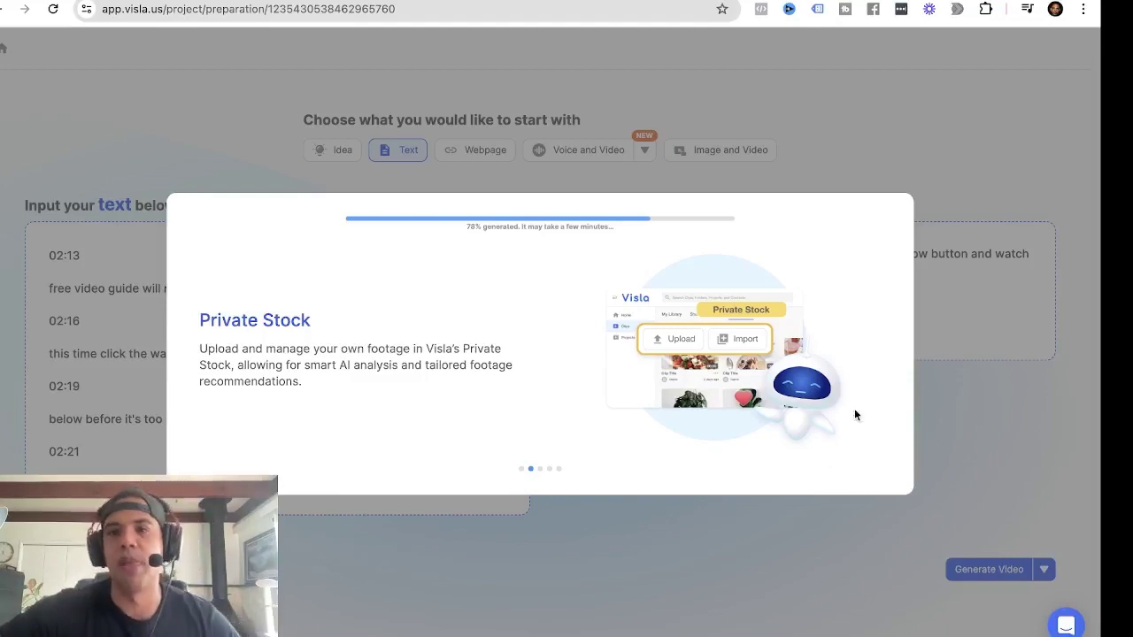
Switch to YouTube and look over the Easy Weight Loss channel page.
key("ctrl+Right")
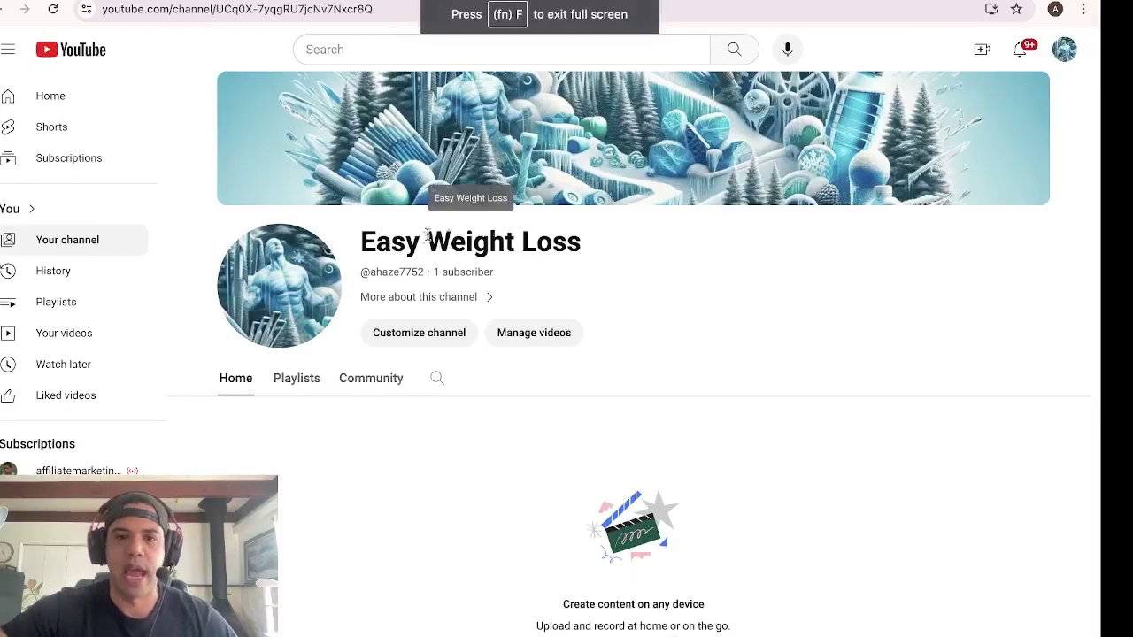
scroll(549, 472, "down", 1)
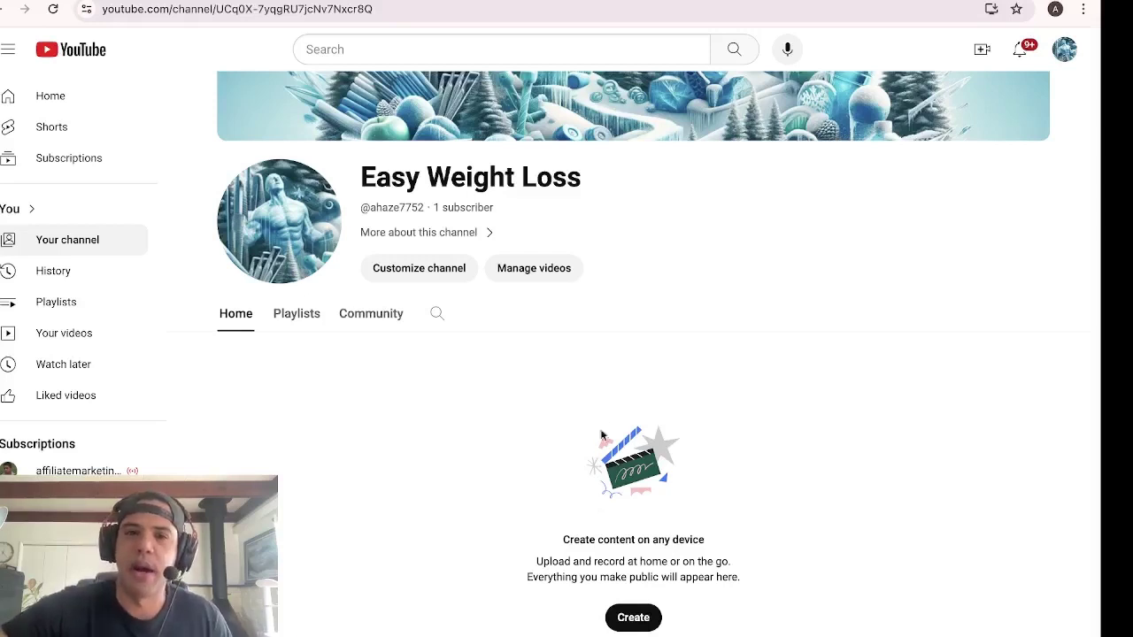
scroll(643, 289, "up", 1)
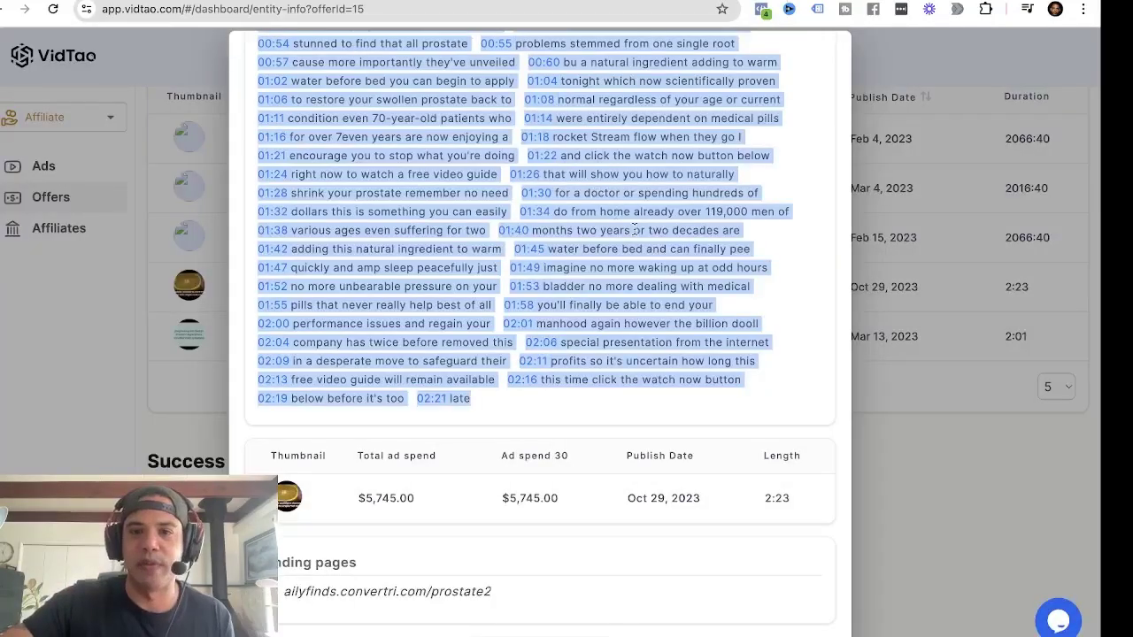
Switch to VidTao and review the prostate ad's transcript from its end back up to the video.
scroll(633, 228, "up", 10)
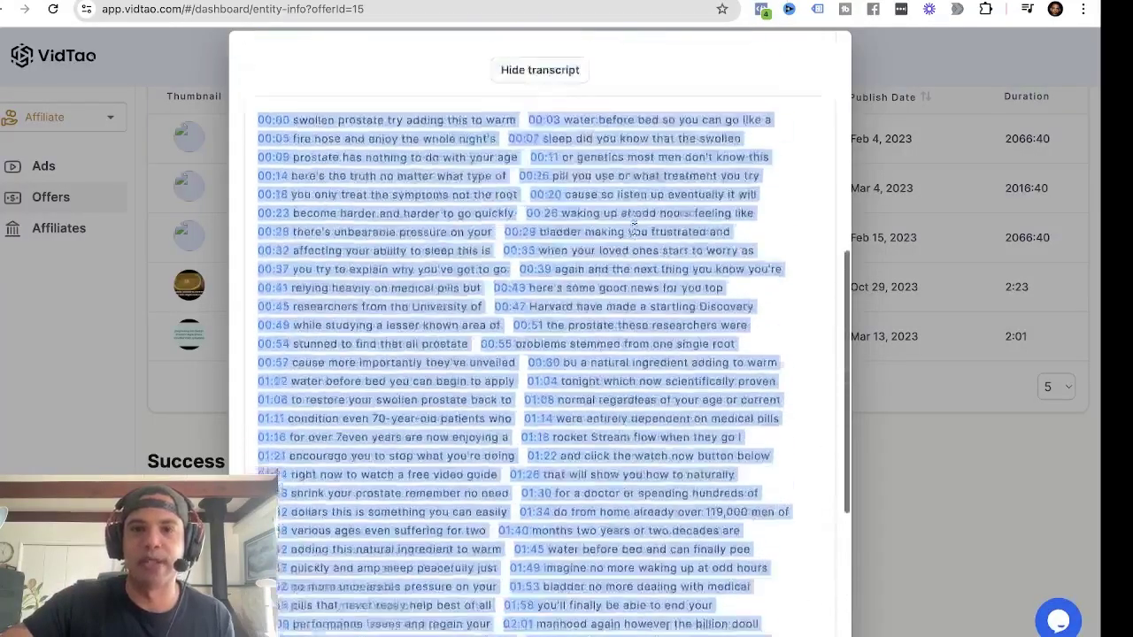
scroll(634, 228, "up", 3)
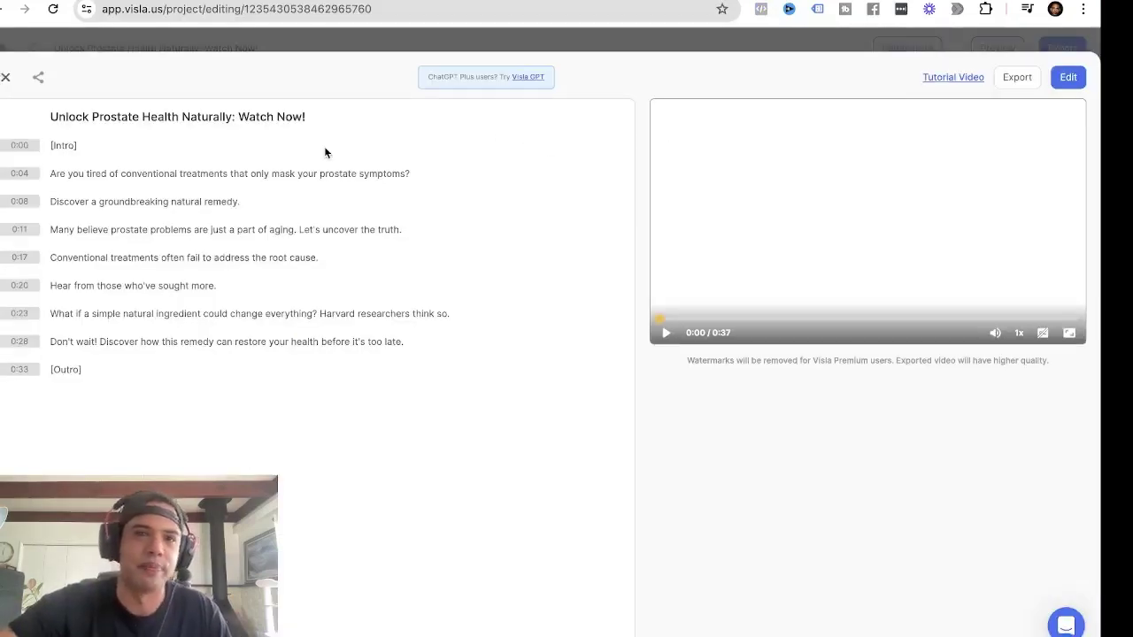
Return to Visla and play the generated prostate health video through to its end, with the volume raised.
left_click(669, 334)
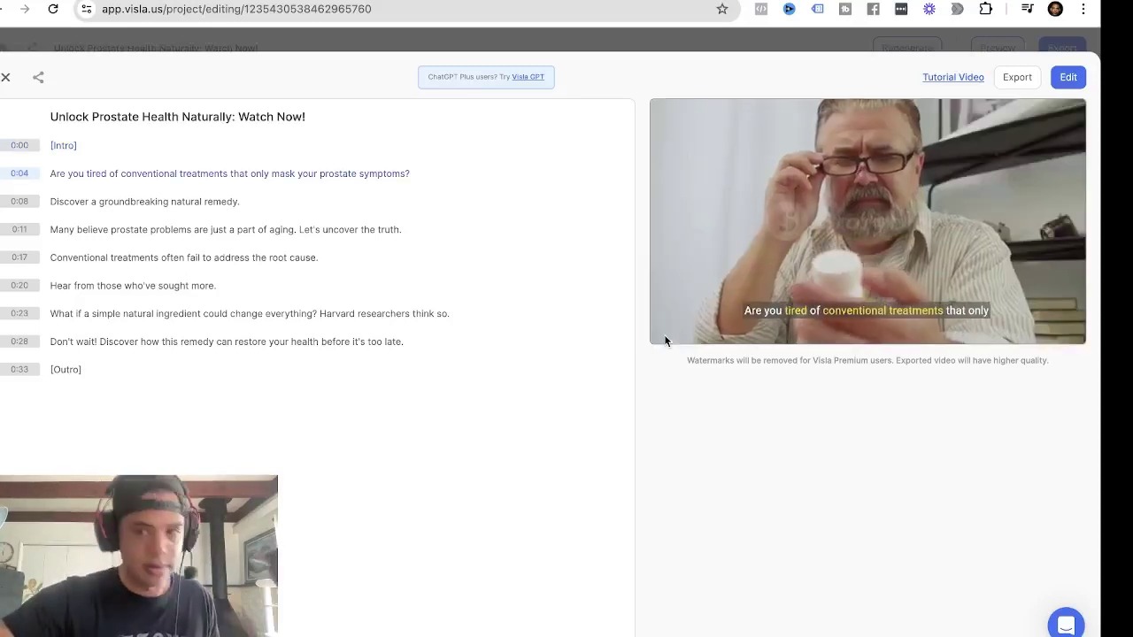
mouse_move(682, 311)
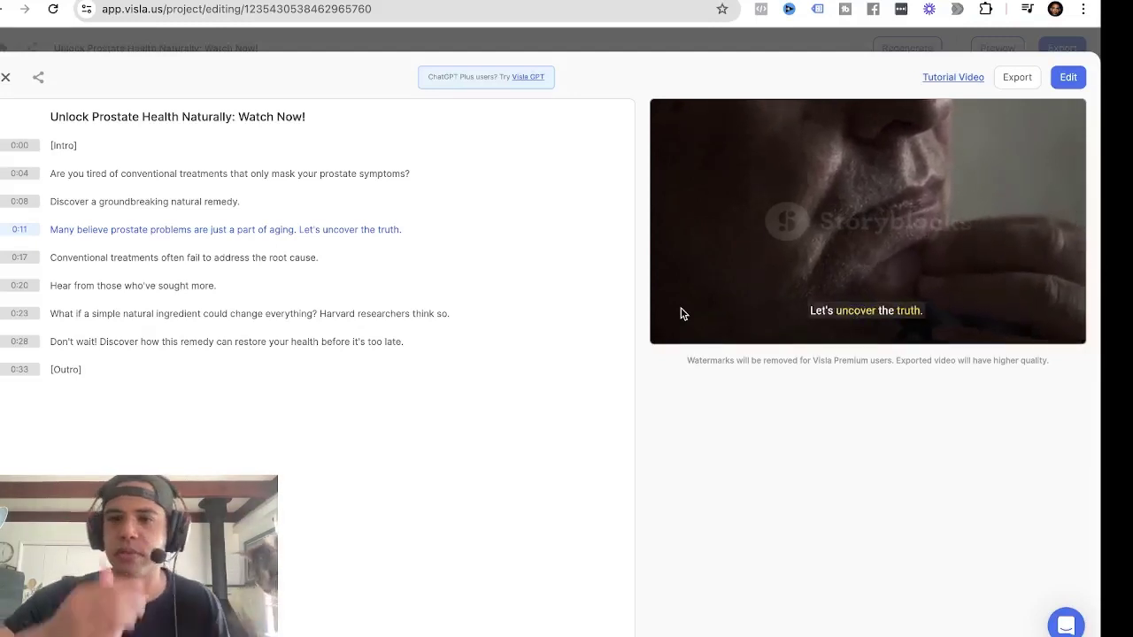
key("XF86AudioRaiseVolume")
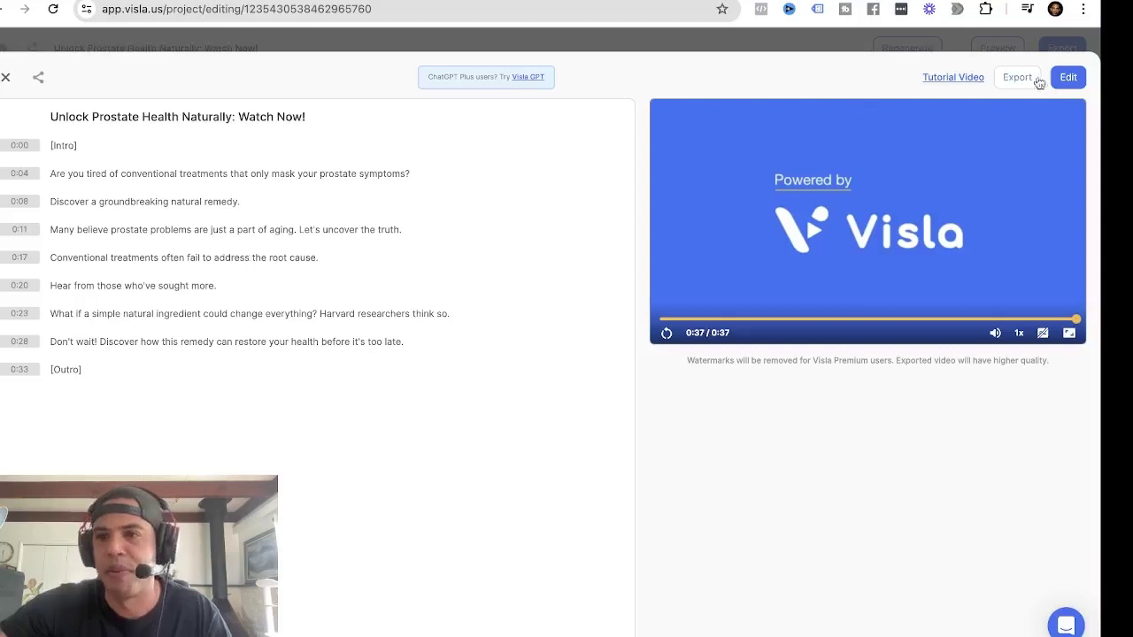
Open the generated video for editing and delete its Outro scene.
left_click(1069, 77)
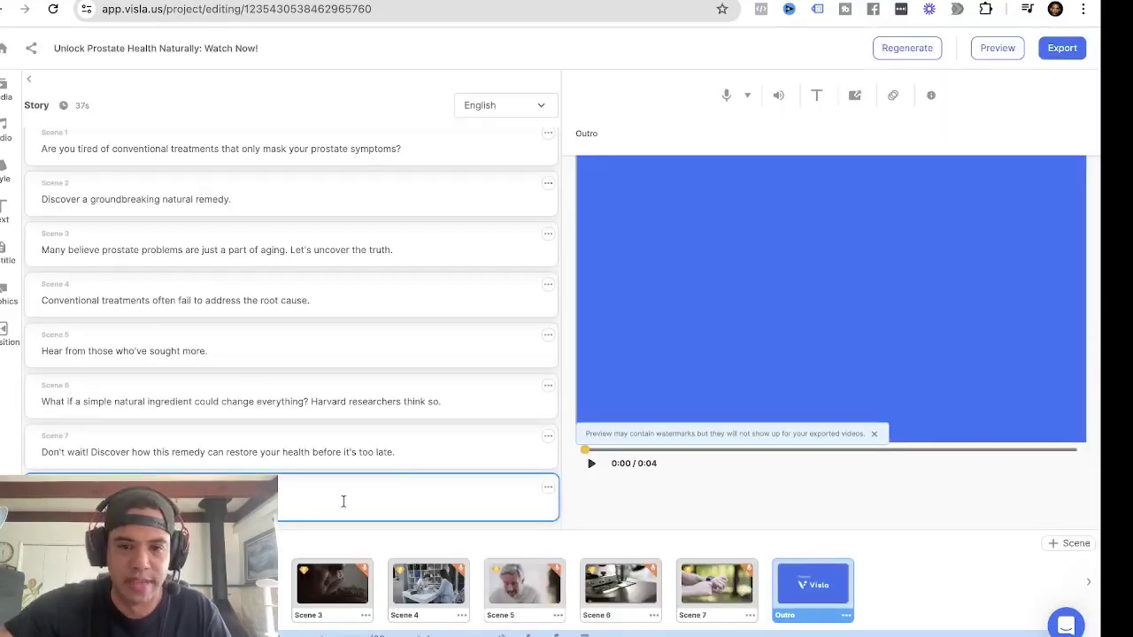
left_click(549, 492)
left_click(529, 507)
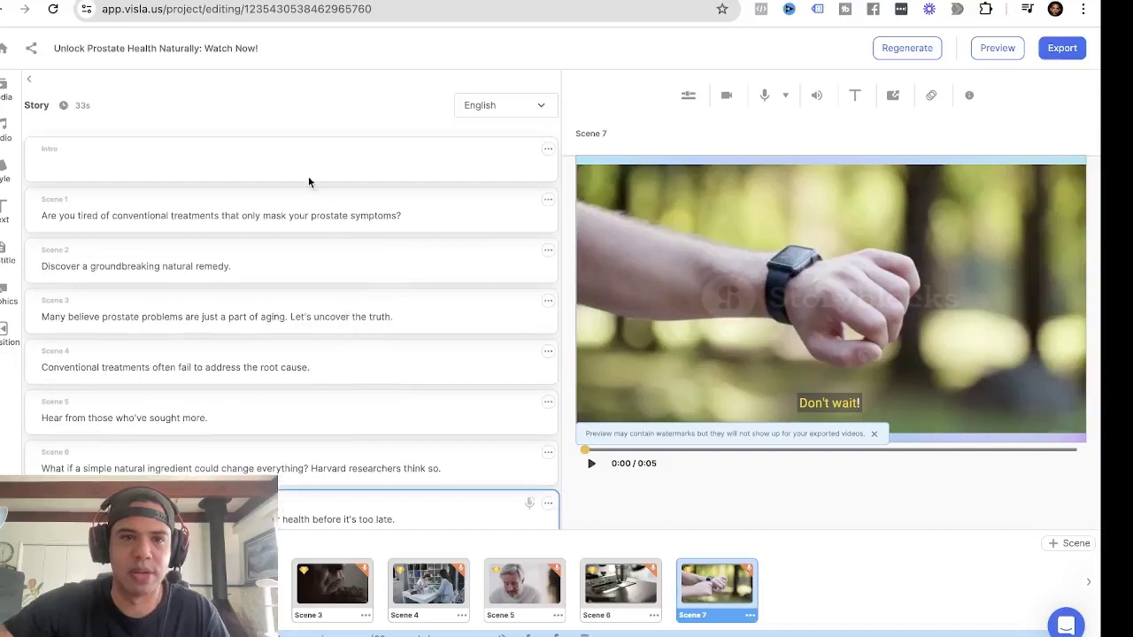
Preview the Intro scene and delete it from the story.
left_click(296, 165)
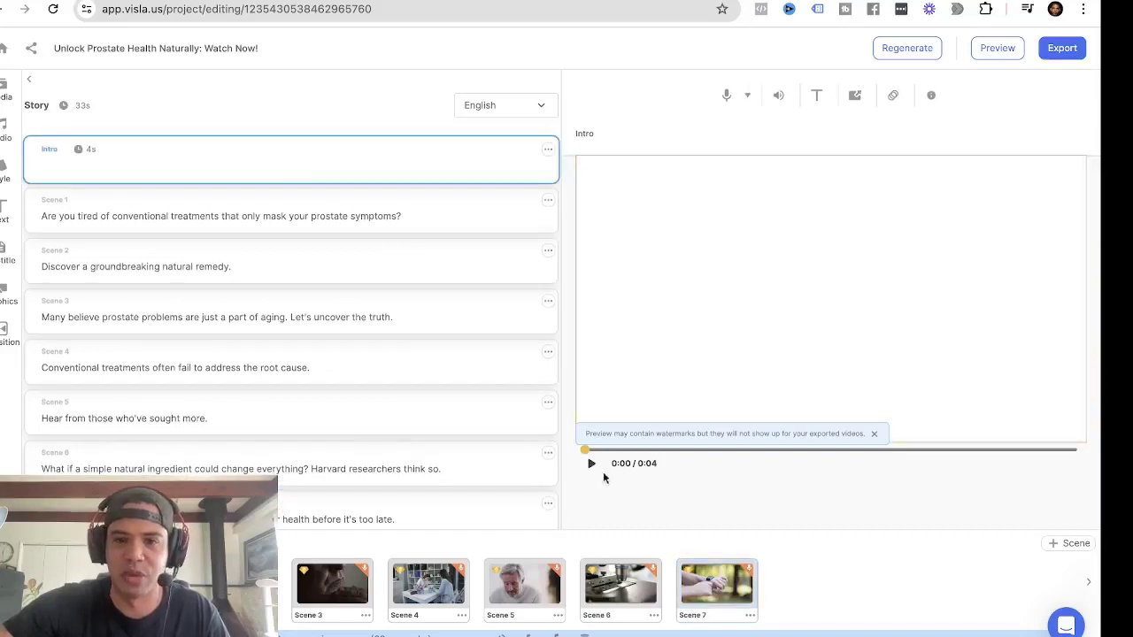
left_click(592, 463)
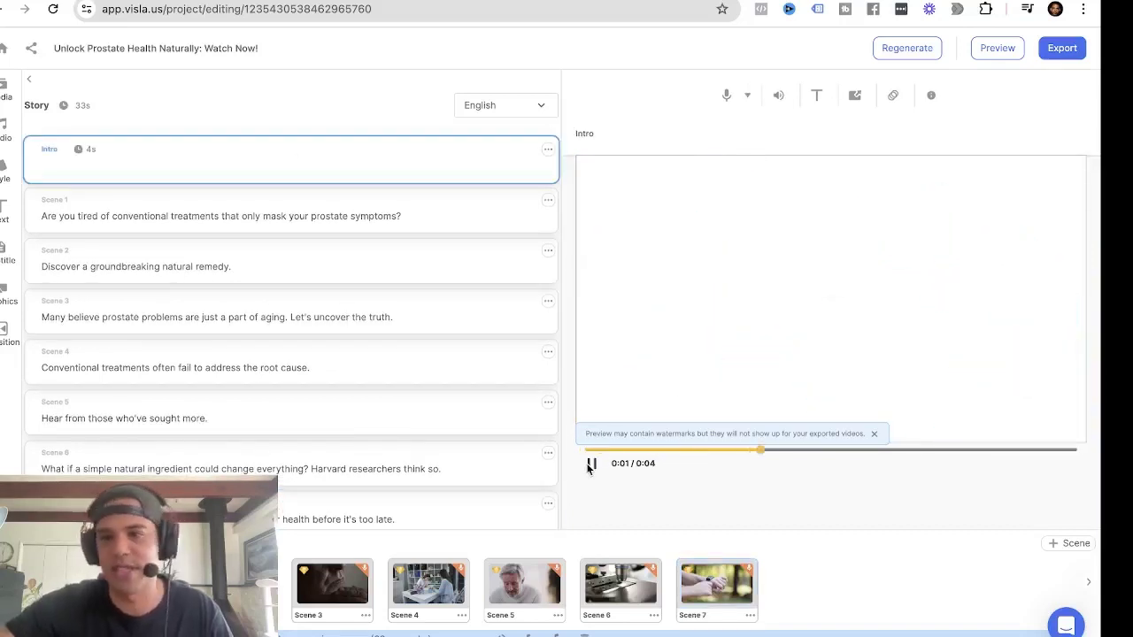
left_click(591, 464)
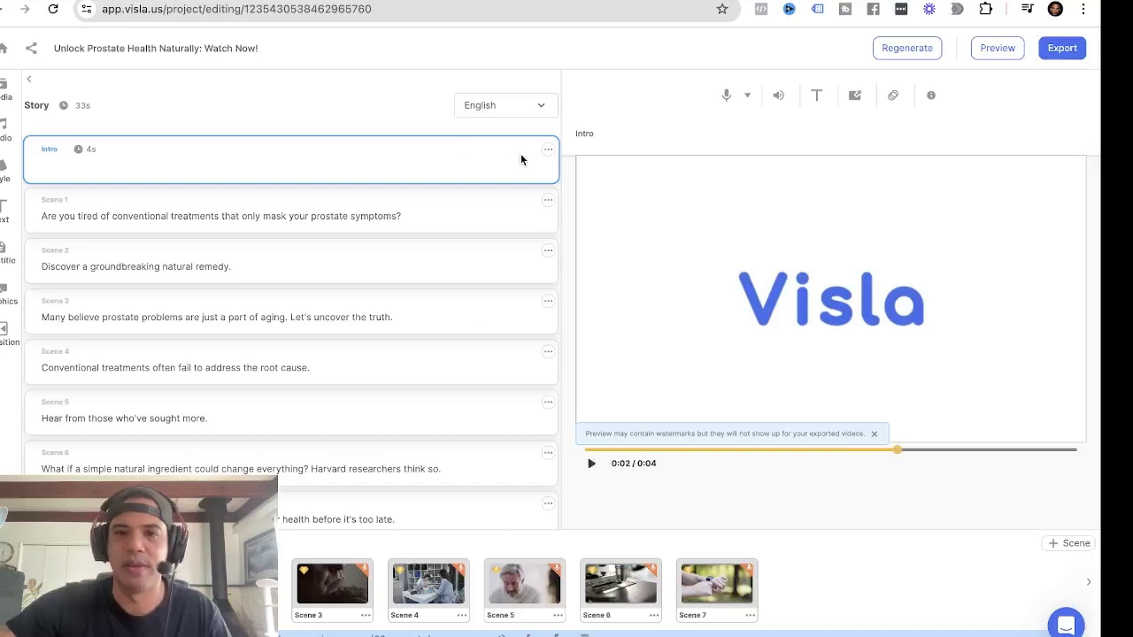
left_click(548, 149)
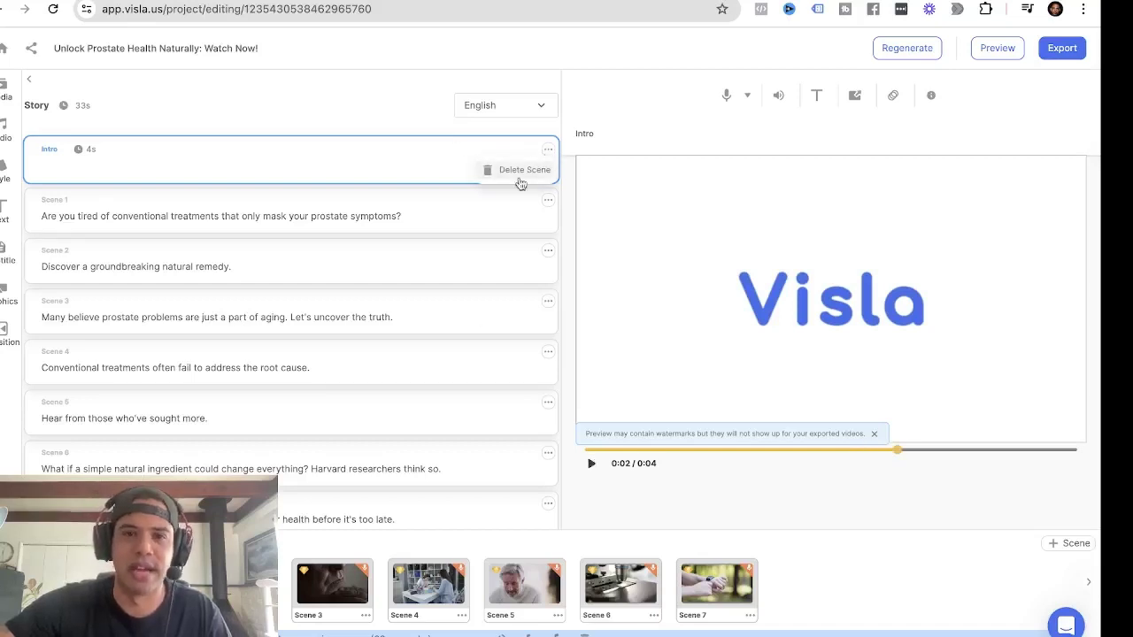
left_click(520, 170)
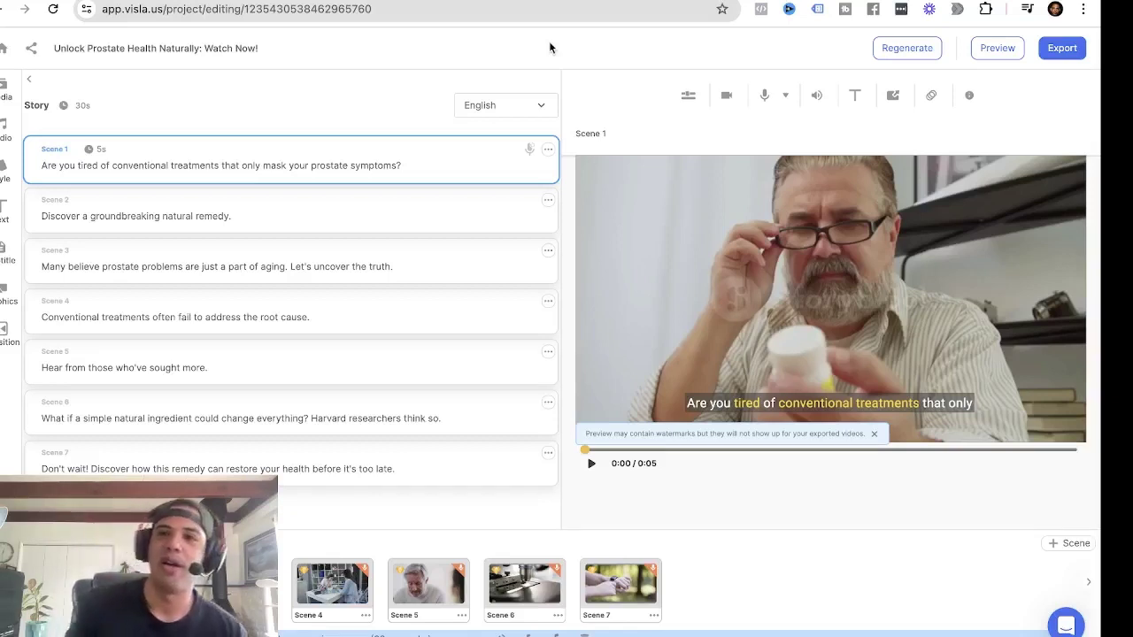
Switch to VidTao, close the prostate ad's details and review the offer's YouTube creatives list with its ad spend.
left_click(611, 0)
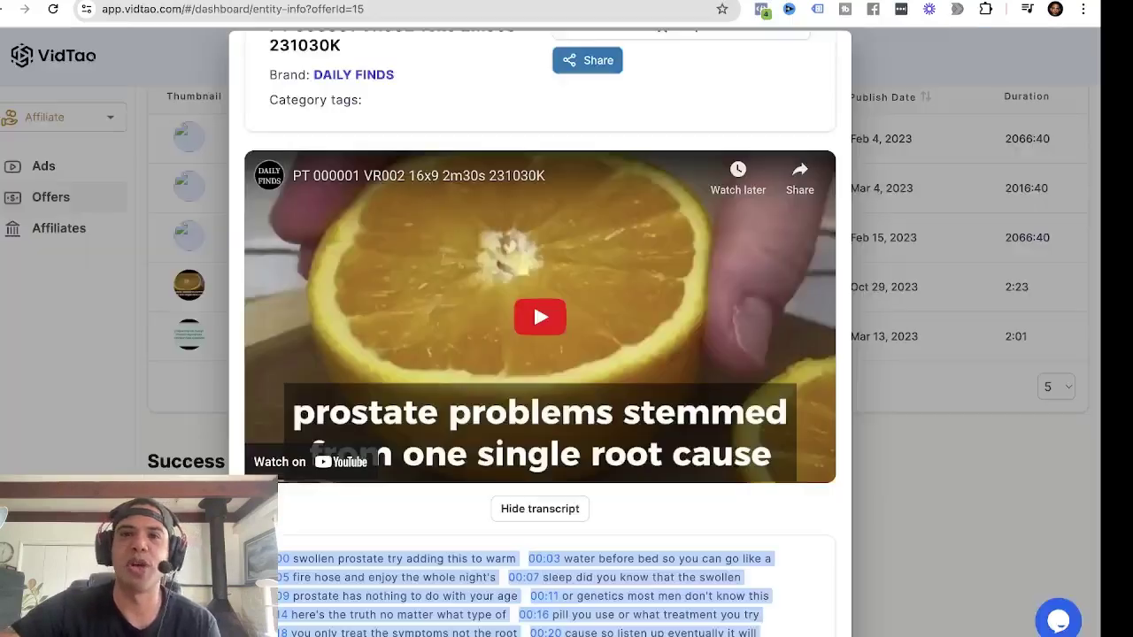
left_click(923, 469)
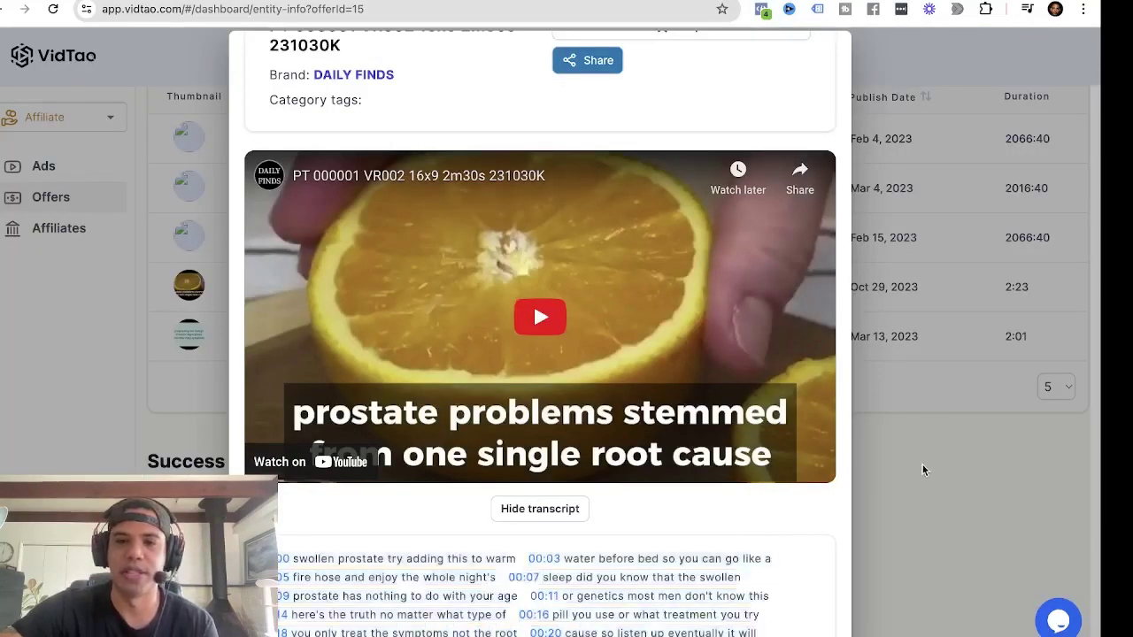
left_click(922, 471)
scroll(779, 410, "down", 2)
scroll(780, 414, "up", 3)
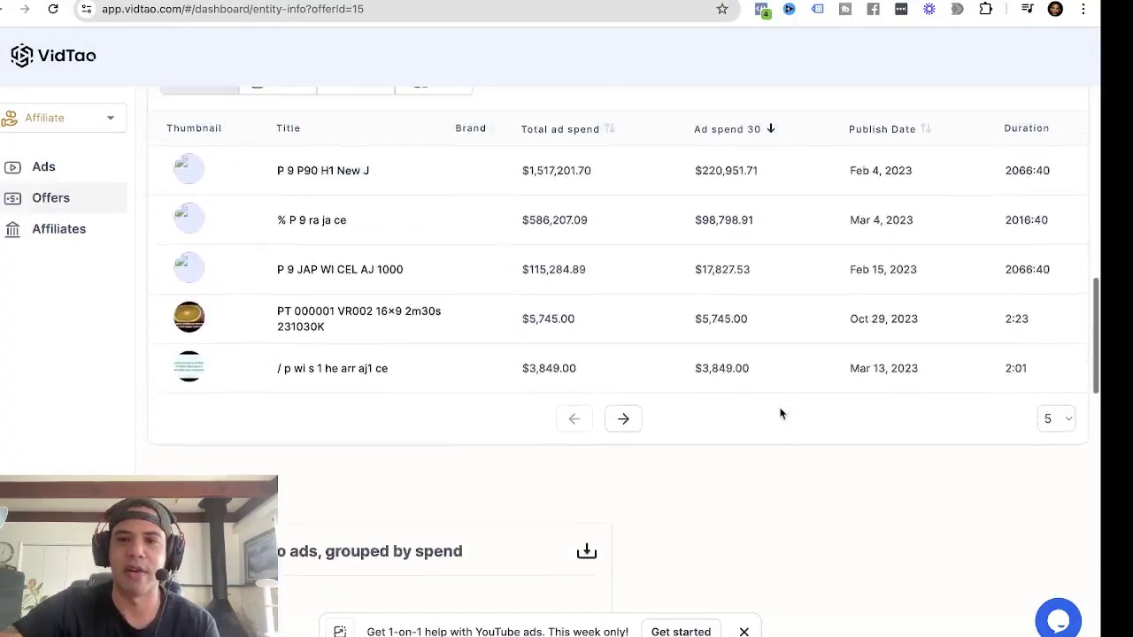
scroll(780, 414, "up", 3)
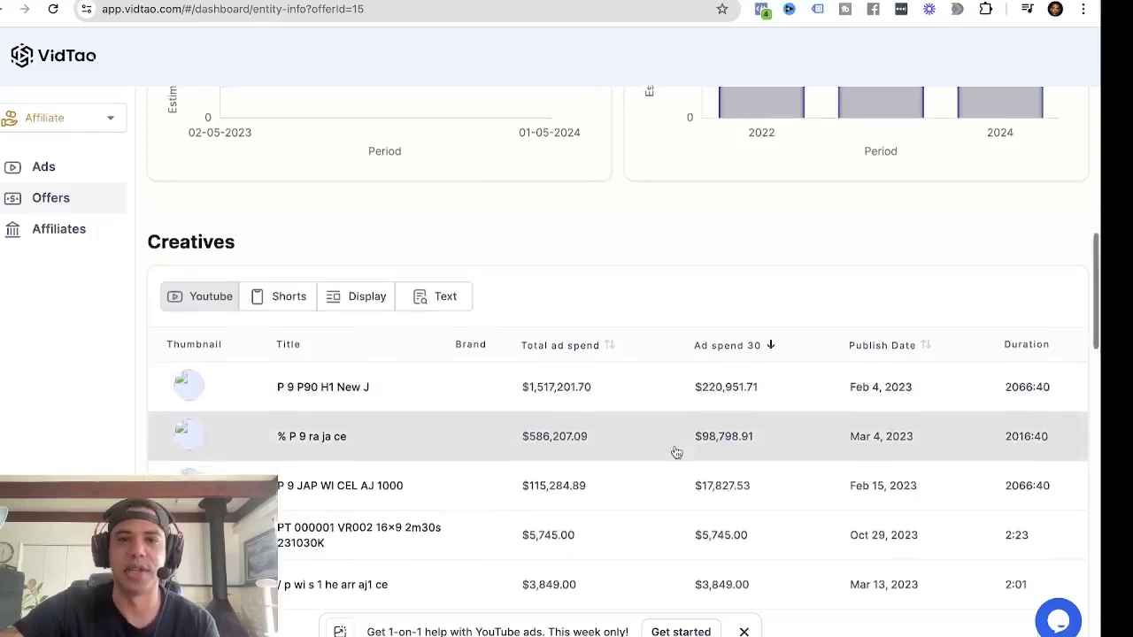
scroll(676, 452, "down", 1)
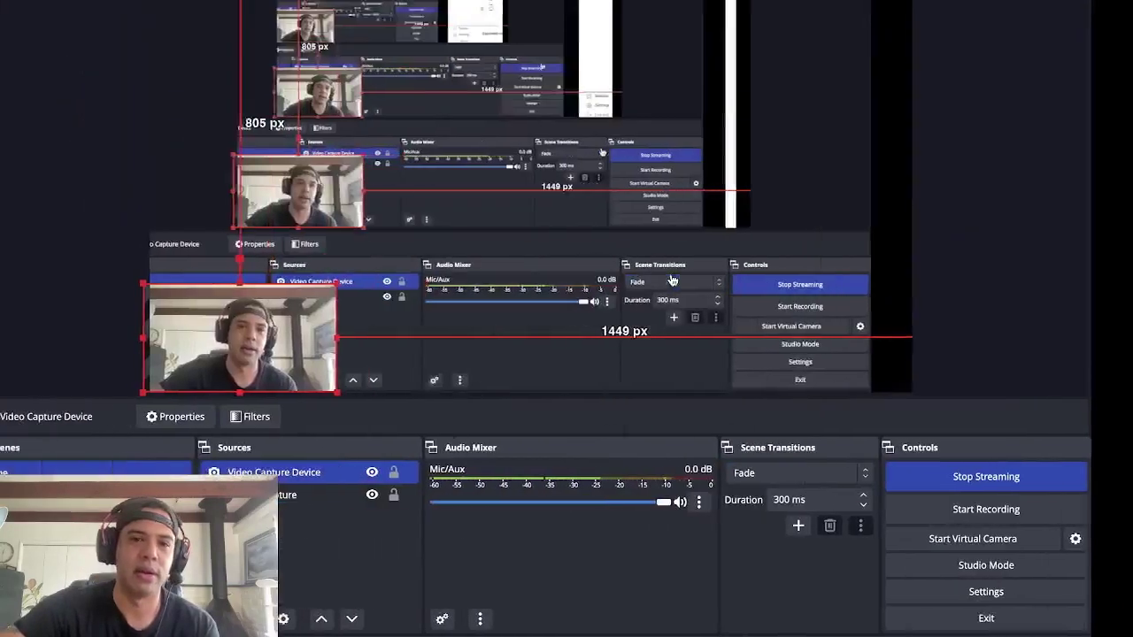
Switch to OBS and enlarge the Video Capture Device source until the webcam fills the canvas.
left_click_drag(344, 286, 693, 87)
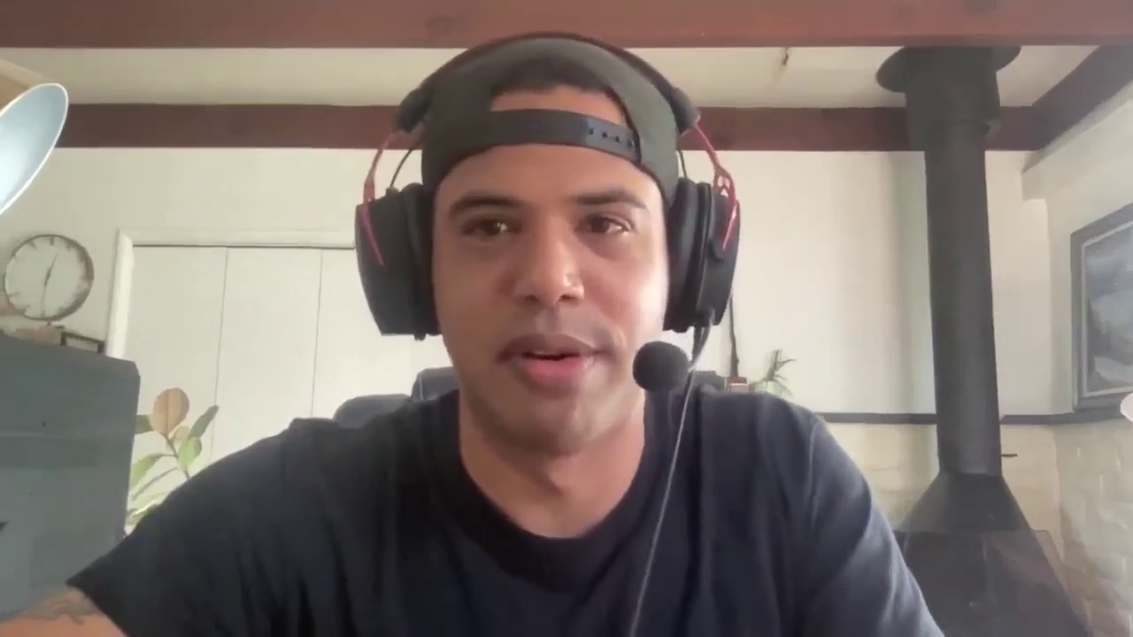
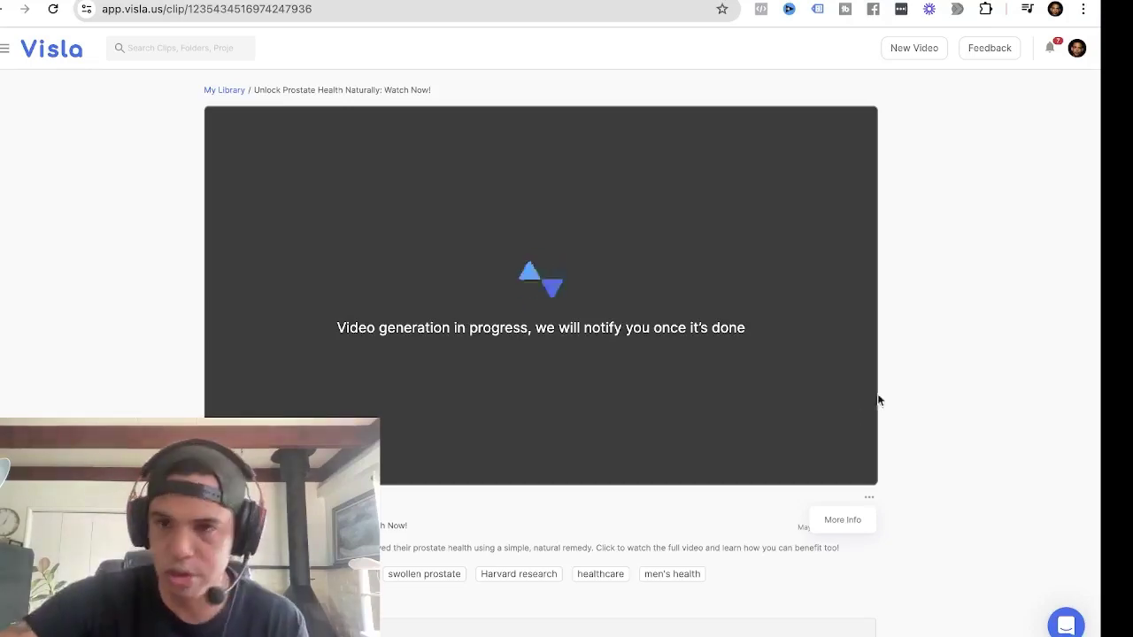
Check the exported prostate health video's page in Visla and switch to the Facebook live dashboard.
key("alt+Tab")
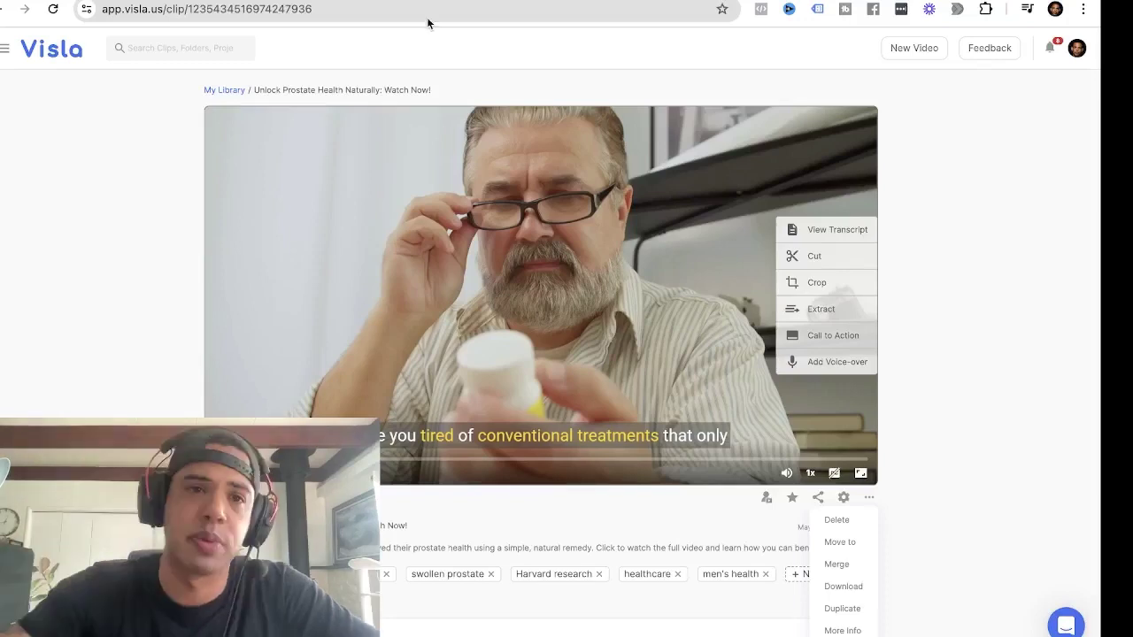
scroll(168, 187, "down", 1)
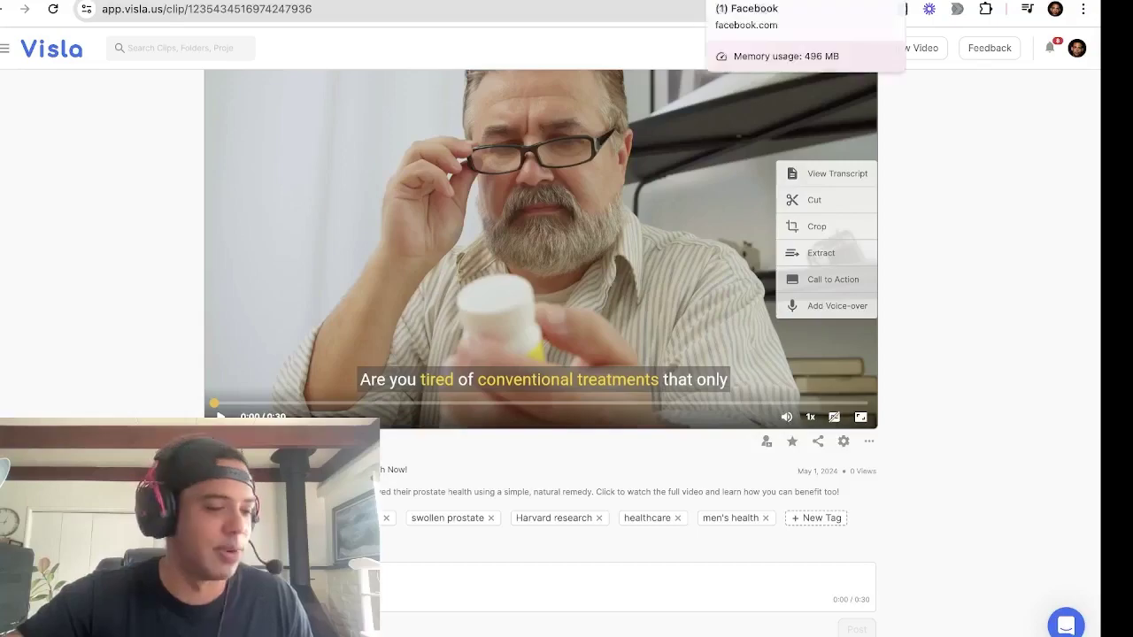
left_click(735, 0)
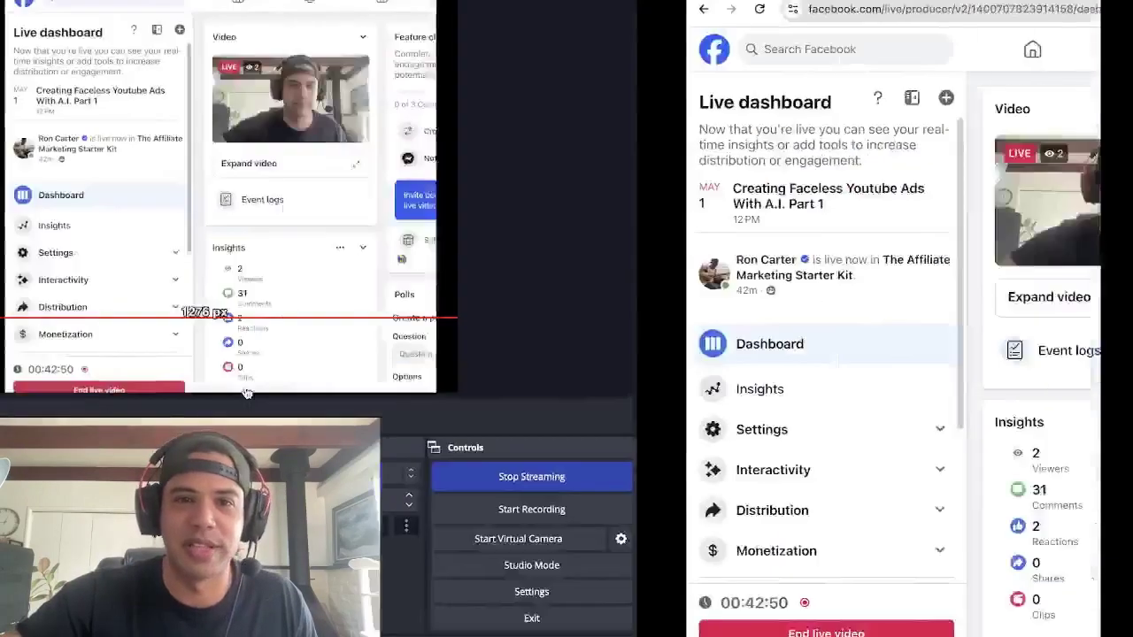
Go to OBS and scale the webcam source up from the canvas corner to full frame.
left_click_drag(247, 393, 321, 301)
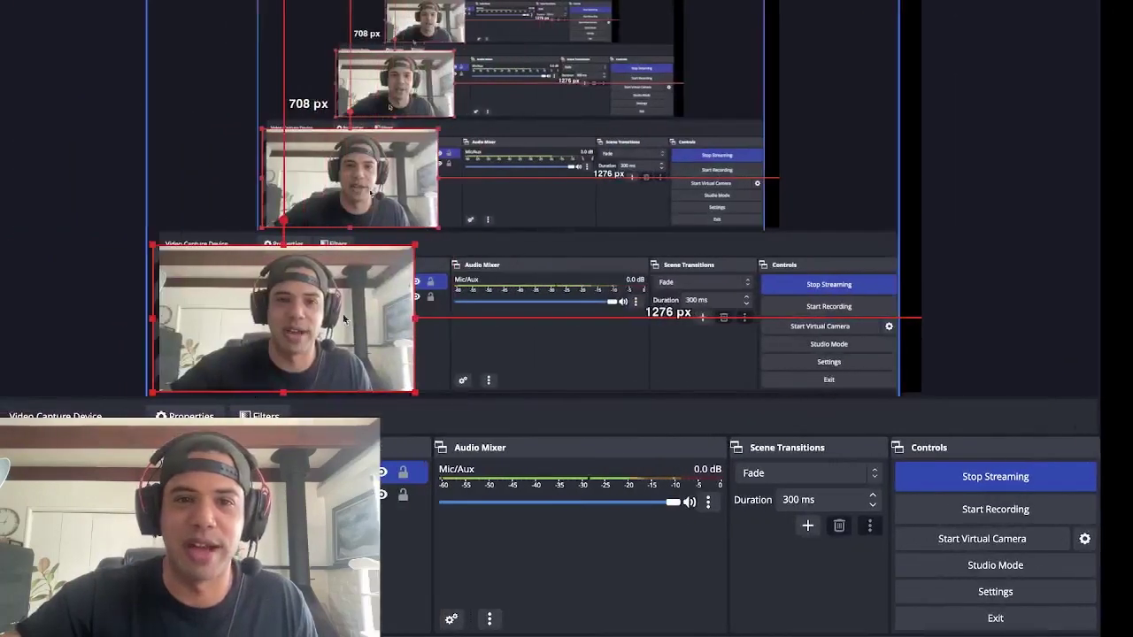
left_click_drag(416, 246, 867, 2)
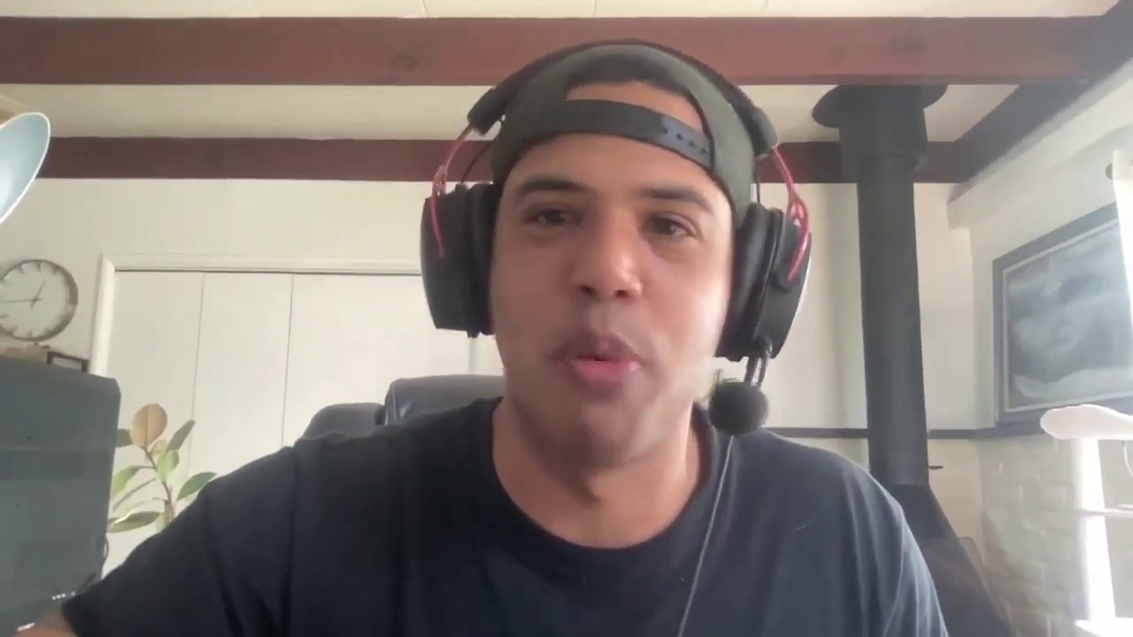